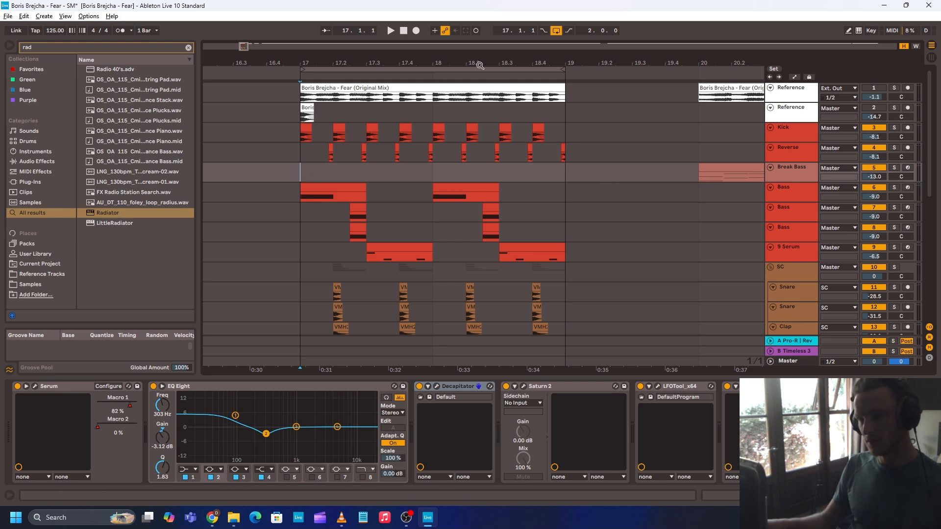
- Play the two-bar loop starting at bar 17 with all tracks audible, and stop playback
{"action": "left_click_drag", "start_coordinate": [479, 64], "coordinate": [346, 161]}
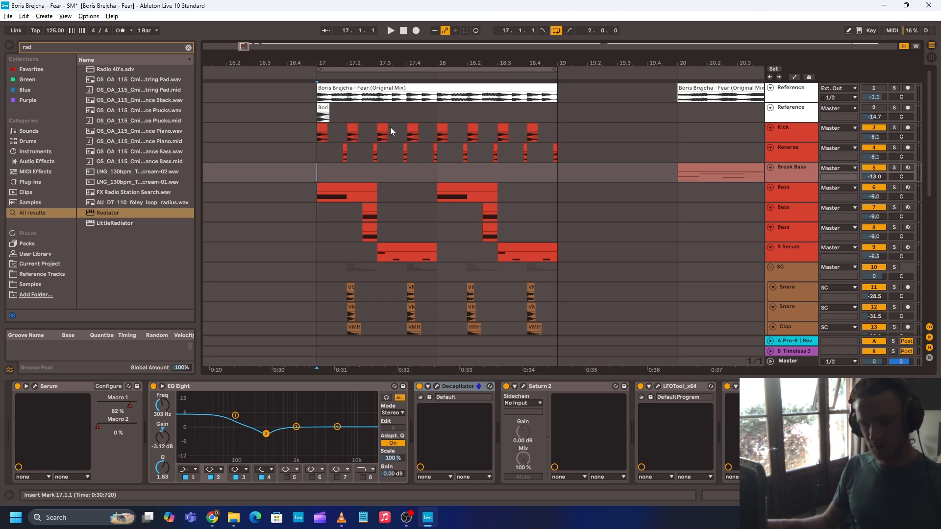
{"action": "key", "text": "space"}
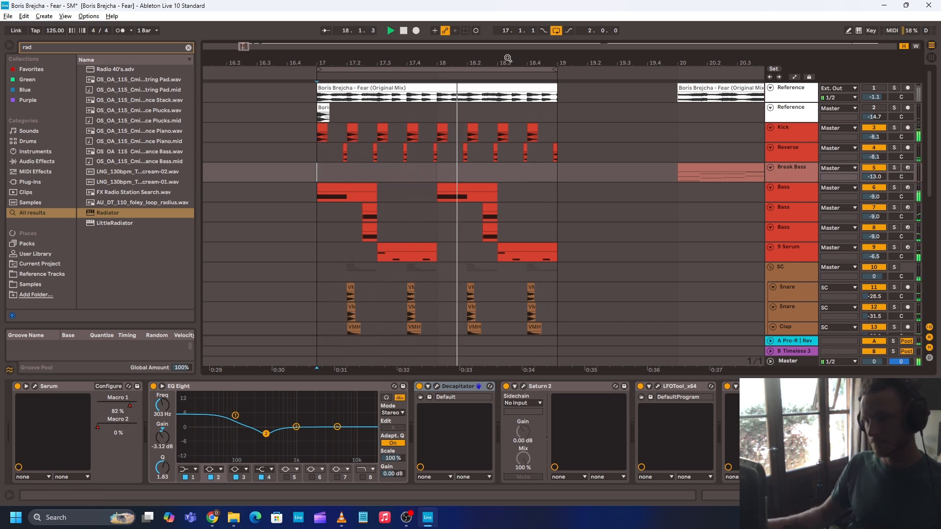
{"action": "left_click_drag", "start_coordinate": [508, 59], "coordinate": [532, 70]}
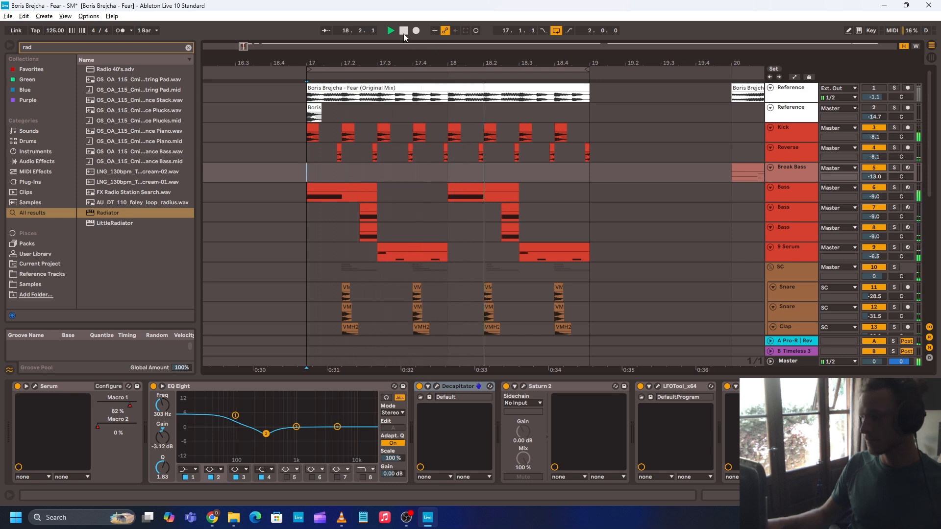
{"action": "left_click", "coordinate": [403, 33]}
{"action": "left_click_drag", "start_coordinate": [411, 62], "coordinate": [463, 48]}
{"action": "left_click_drag", "start_coordinate": [406, 94], "coordinate": [331, 93]}
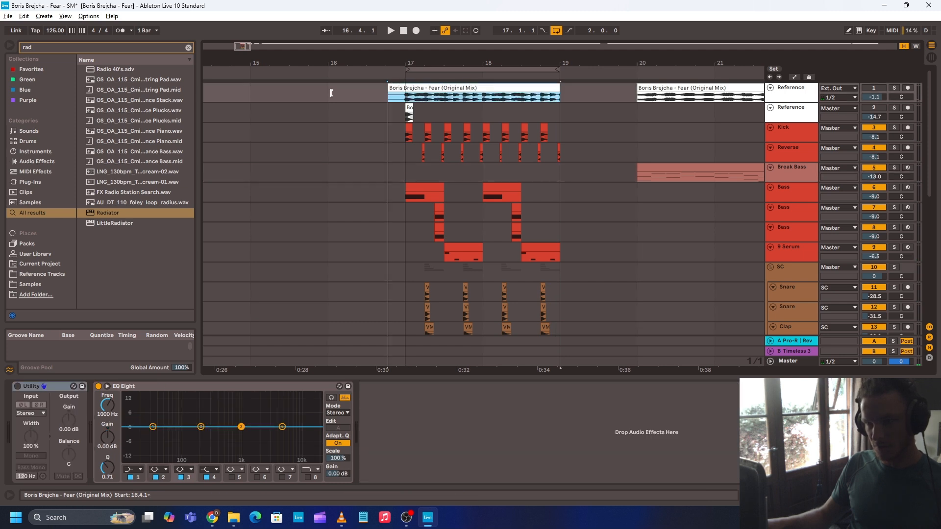
{"action": "key", "text": "ctrl+z"}
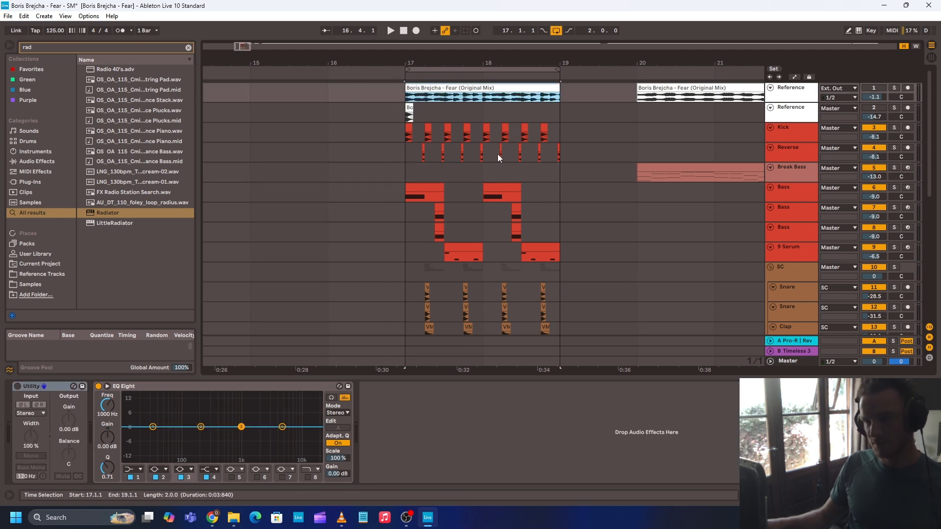
{"action": "key", "text": "z"}
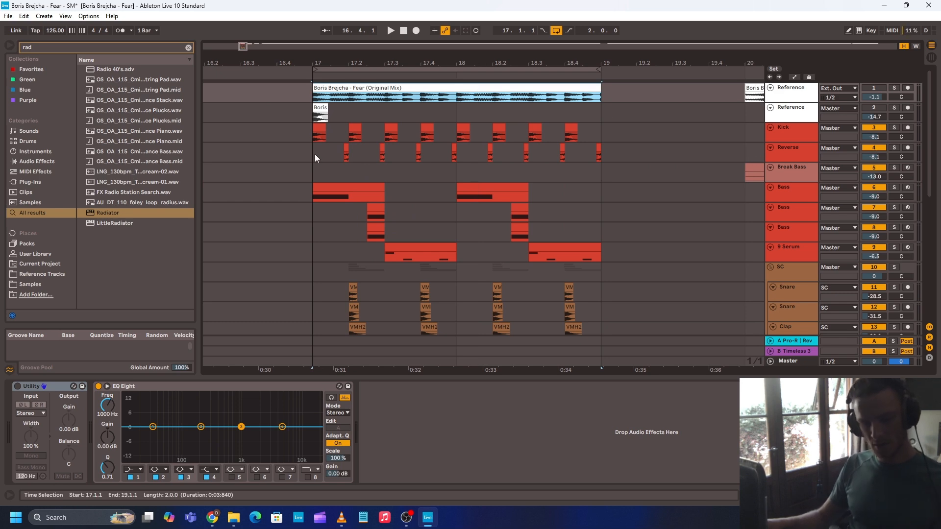
- Solo the Kick and Reverse tracks together and listen to them from bar 17
{"action": "left_click", "coordinate": [790, 134]}
{"action": "left_click", "coordinate": [789, 148], "text": "shift"}
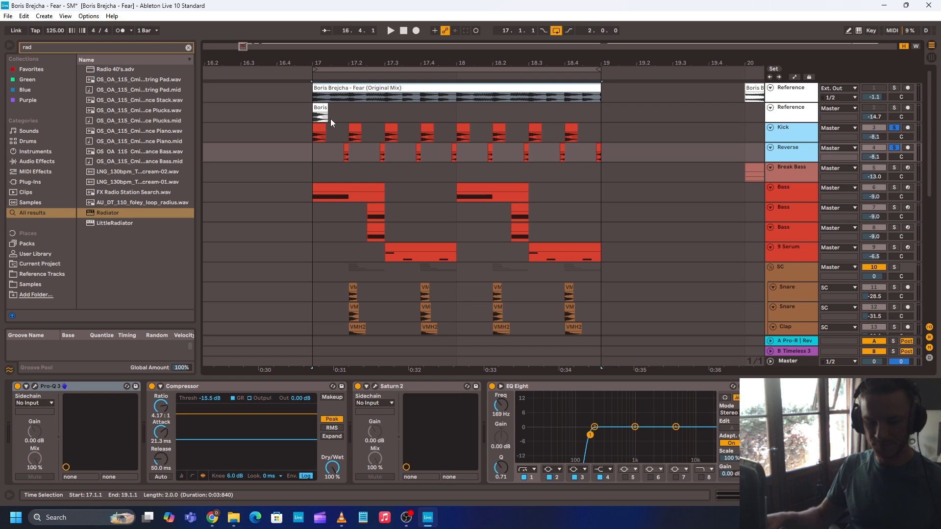
{"action": "left_click", "coordinate": [321, 158]}
{"action": "key", "text": "space"}
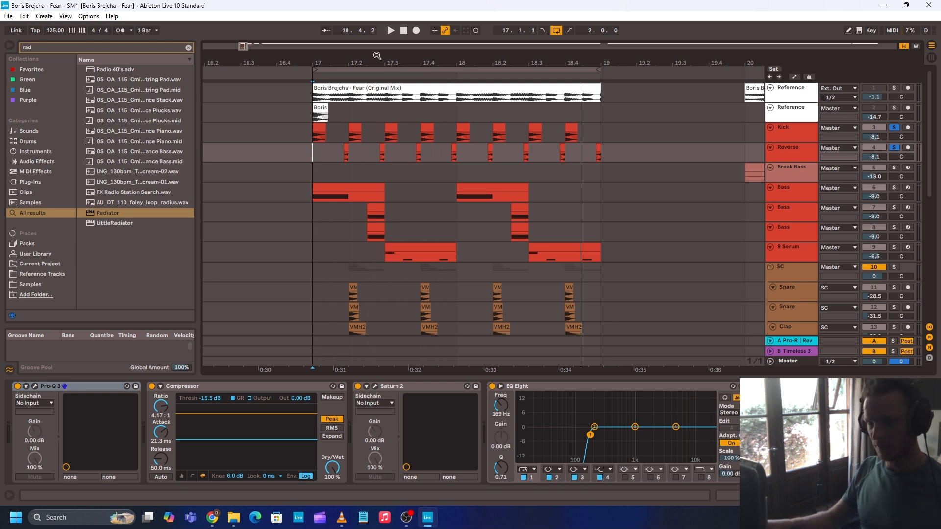
{"action": "key", "text": "space"}
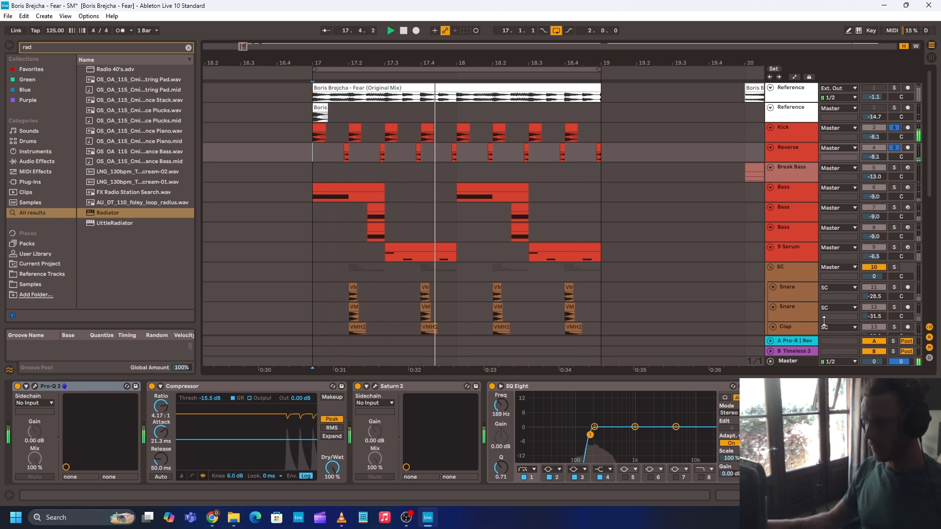
{"action": "key", "text": "space"}
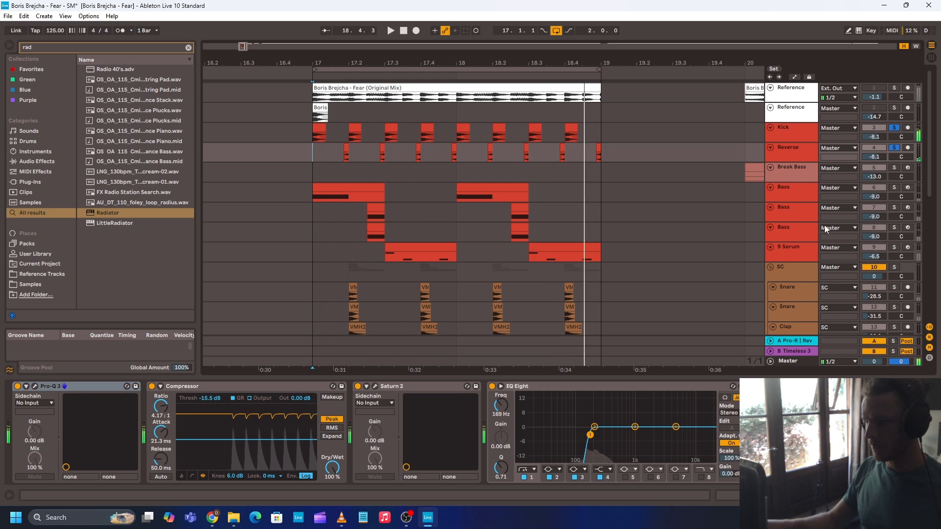
- Solo only the Reverse track, listen to it in the loop, and remove its solo
{"action": "left_click", "coordinate": [790, 149]}
{"action": "key", "text": "s"}
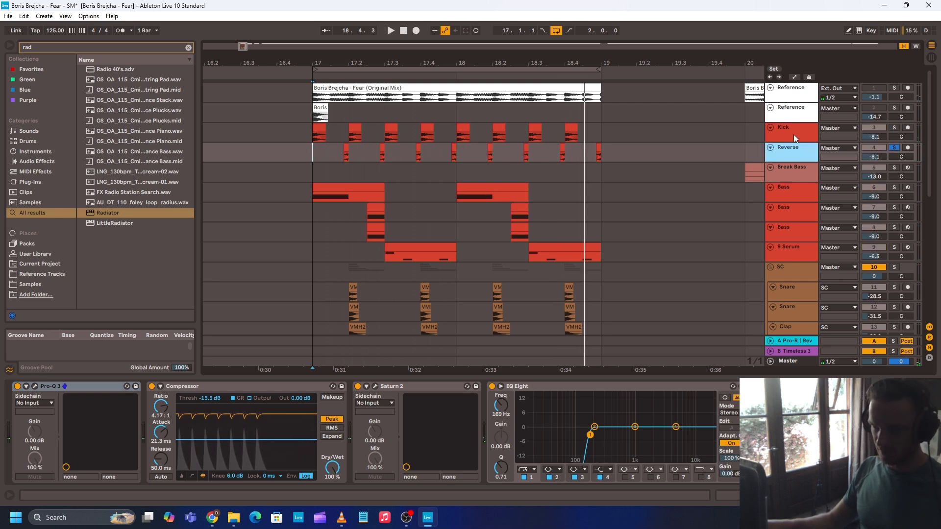
{"action": "key", "text": "space"}
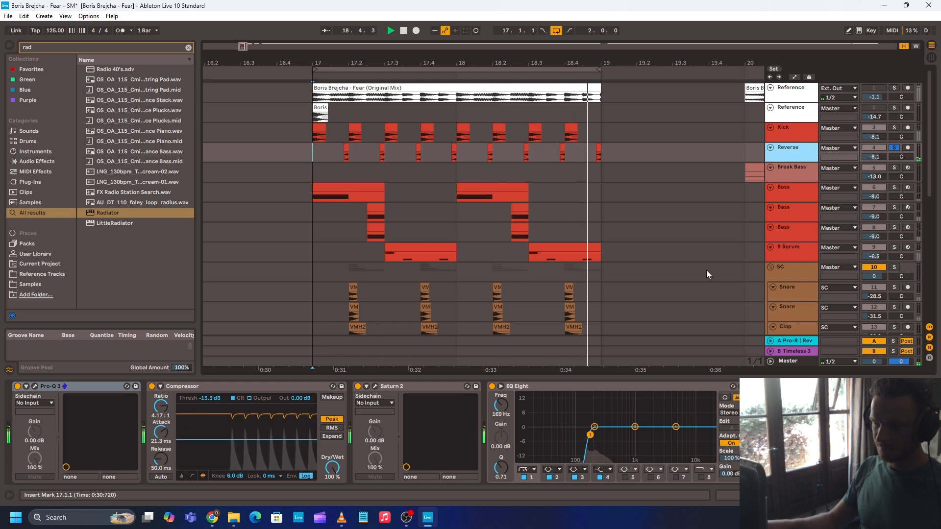
{"action": "key", "text": "space"}
{"action": "left_click", "coordinate": [895, 148]}
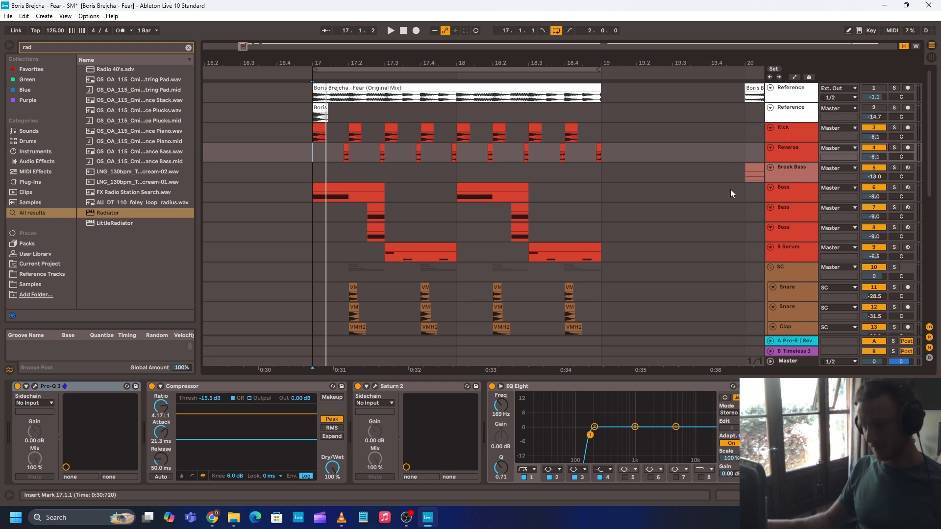
- Inspect the Pro-Q 3 equalizer curve and its bands on the Kick track, and close the plugin window
{"action": "key", "text": "Up"}
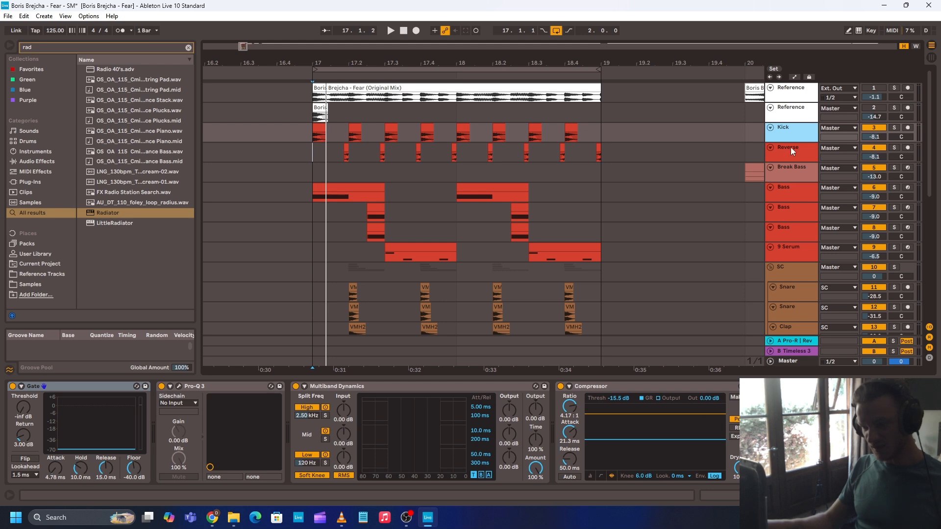
{"action": "key", "text": "ctrl+z"}
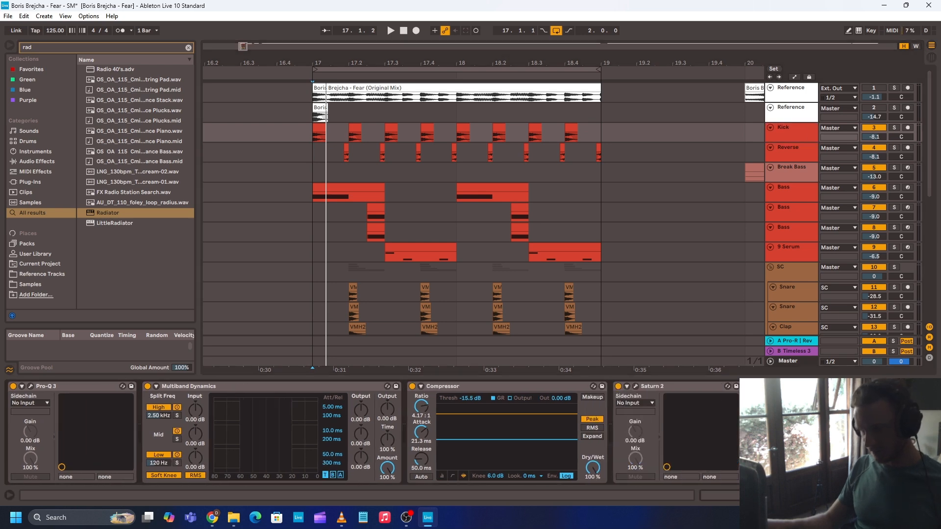
{"action": "key", "text": "ctrl+alt+p"}
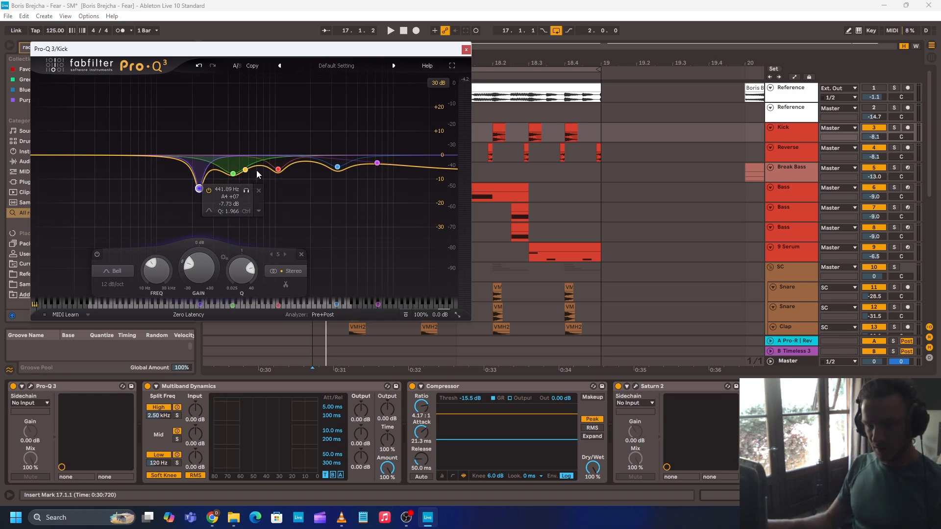
{"action": "left_click_drag", "start_coordinate": [257, 171], "coordinate": [435, 169]}
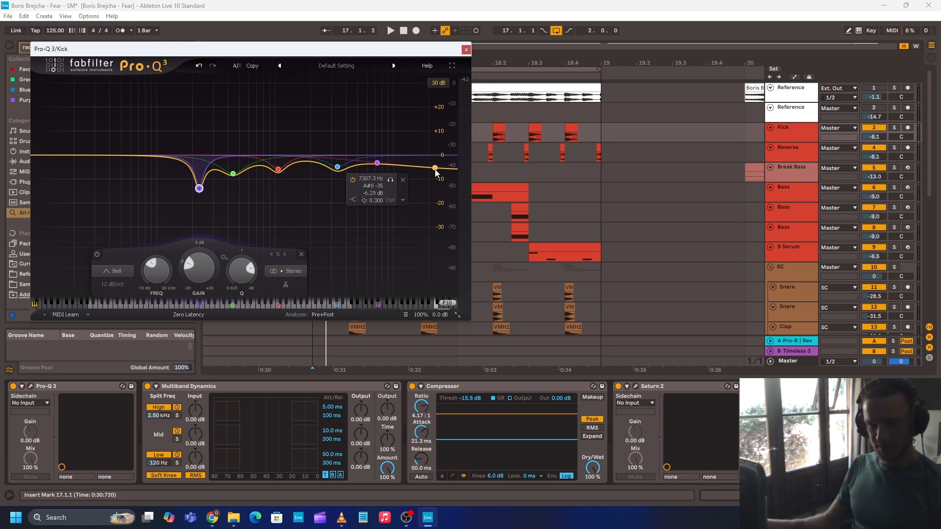
{"action": "left_click", "coordinate": [466, 49]}
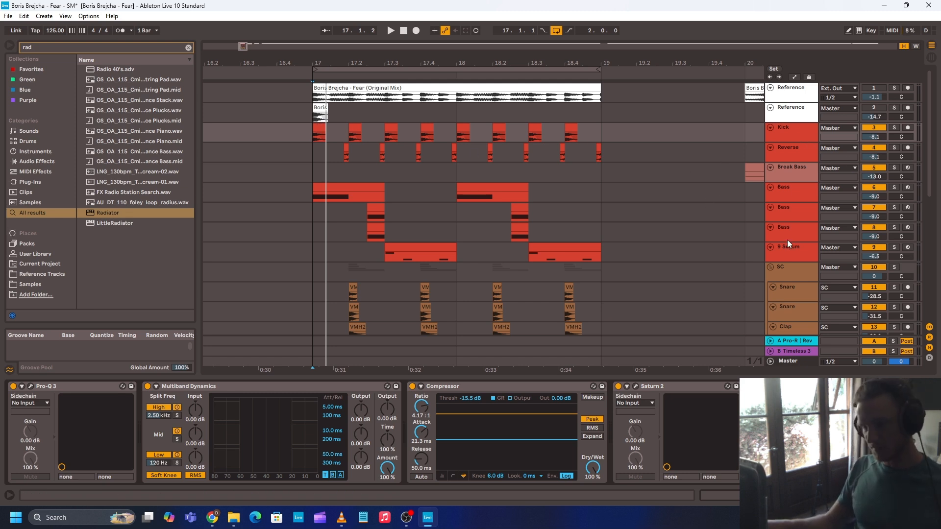
- Solo the three Bass tracks and the 9 Serum track together and play them from bar 17
{"action": "left_click", "coordinate": [787, 196]}
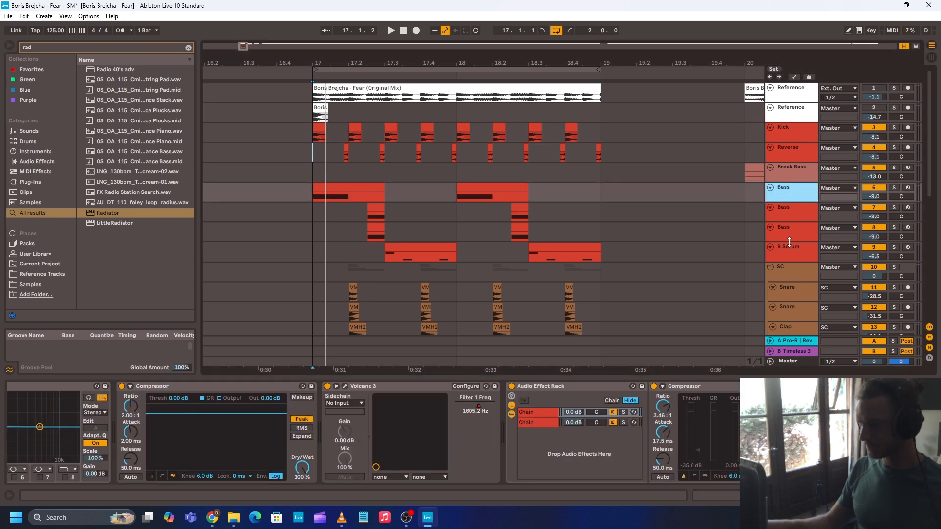
{"action": "left_click", "coordinate": [788, 235]}
{"action": "left_click", "coordinate": [789, 254]}
{"action": "left_click", "coordinate": [790, 186], "text": "shift"}
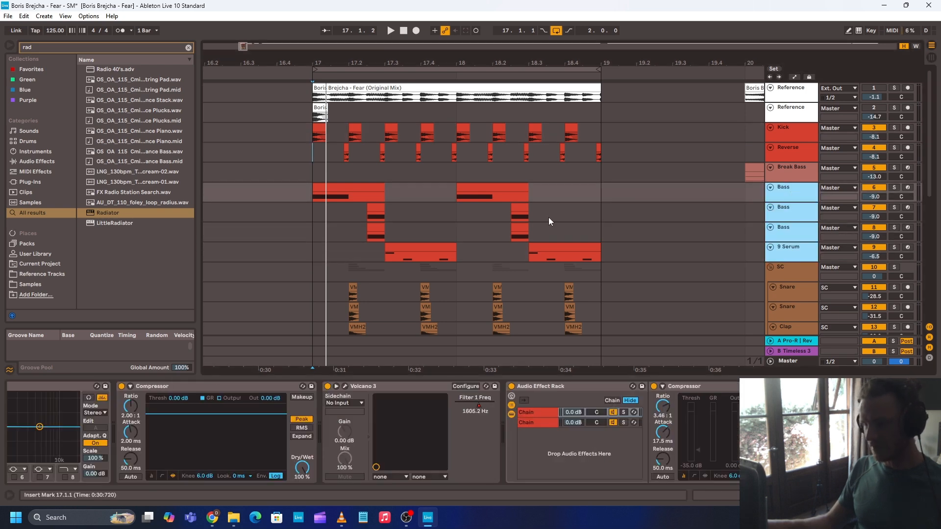
{"action": "left_click", "coordinate": [311, 195]}
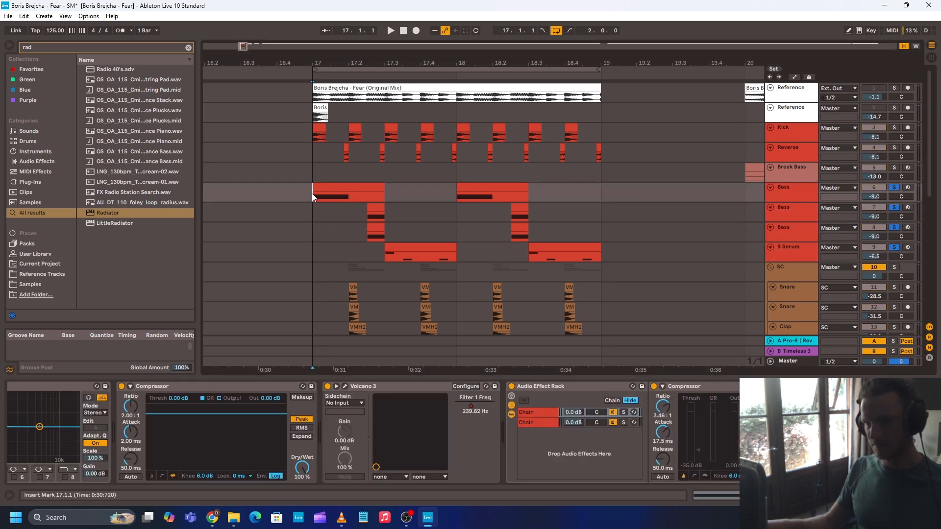
{"action": "key", "text": "space"}
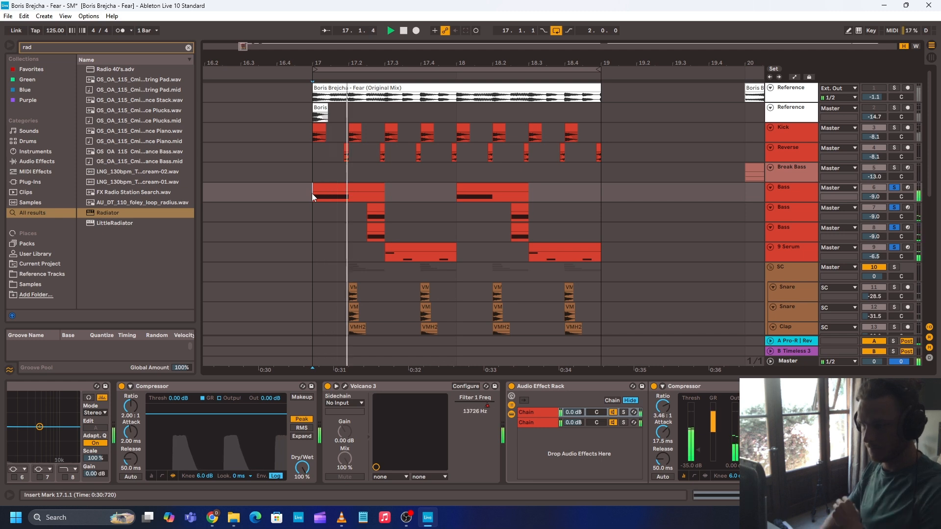
- Add the Kick and Reverse tracks to the soloed basses, listen to the combination, and clear all solos
{"action": "left_click", "coordinate": [895, 128]}
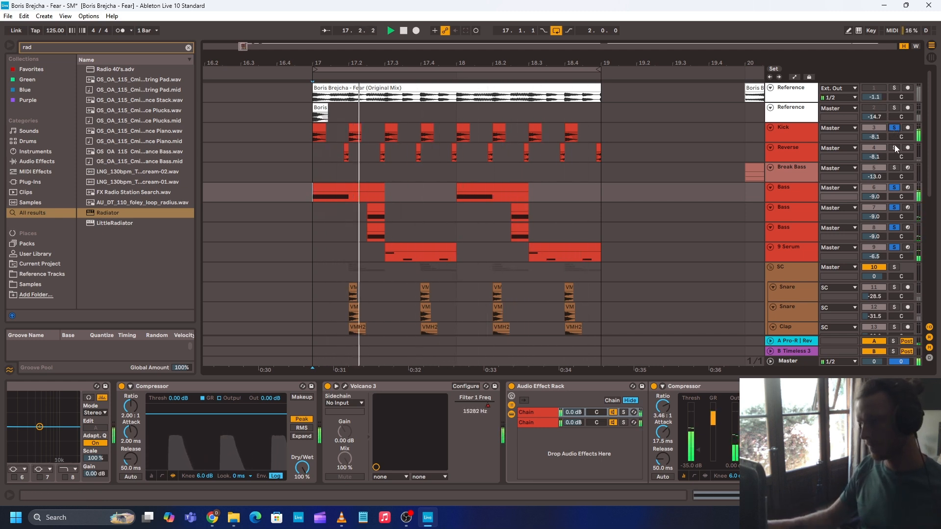
{"action": "left_click", "coordinate": [894, 147]}
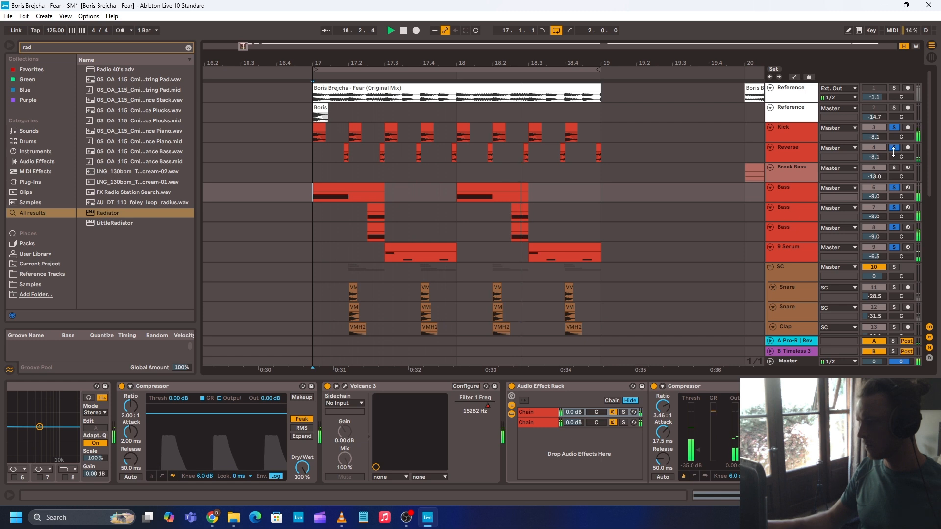
{"action": "left_click", "coordinate": [895, 149]}
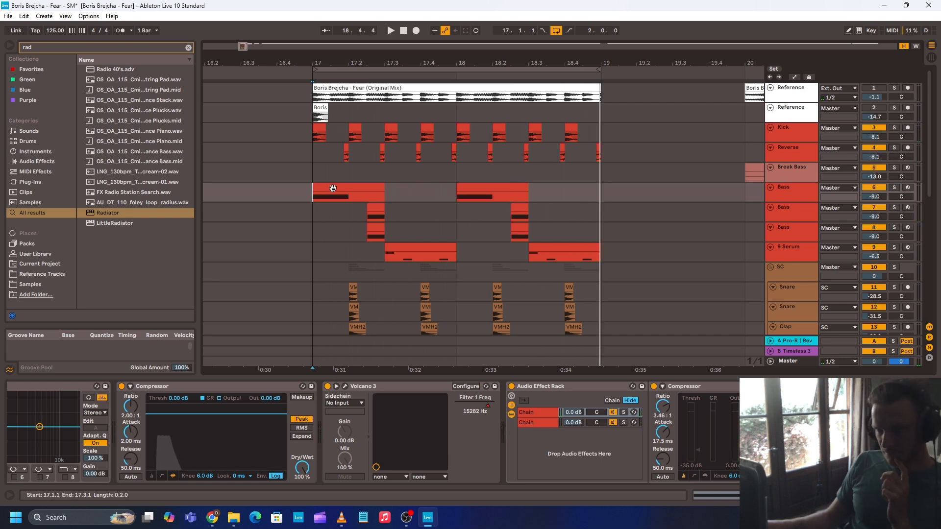
- Highlight the first clips on the three Bass tracks and the 9 Serum track to review how the bassline is split
{"action": "left_click_drag", "start_coordinate": [310, 194], "coordinate": [376, 199]}
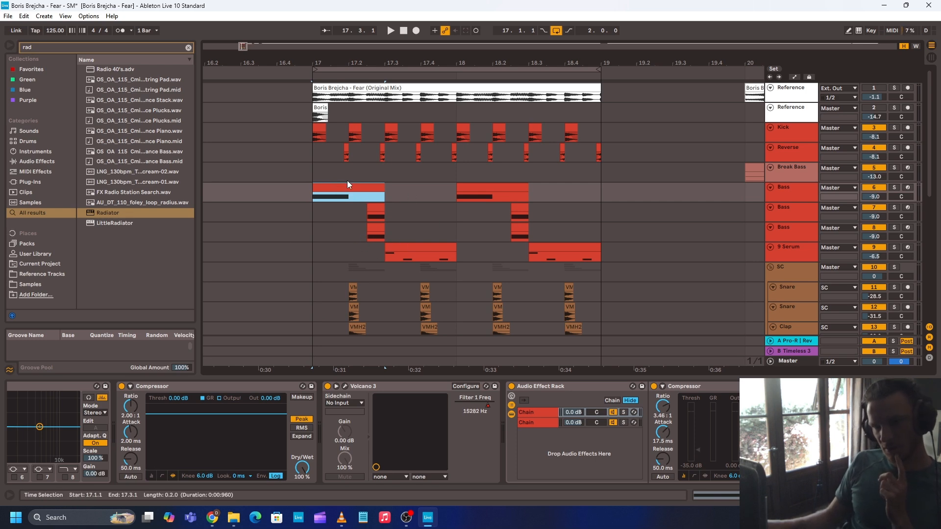
{"action": "left_click_drag", "start_coordinate": [397, 211], "coordinate": [353, 234]}
{"action": "left_click", "coordinate": [416, 247]}
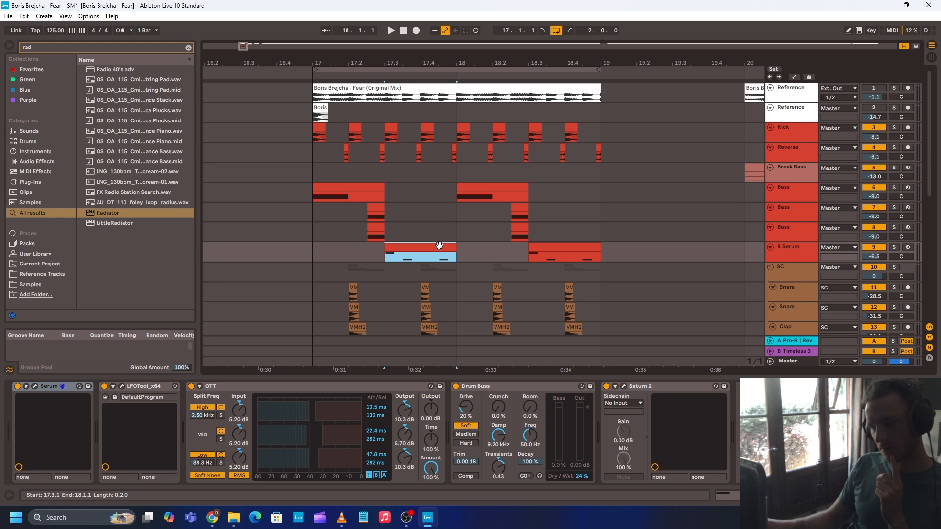
- Solo the first Bass track and listen to it alone from bar 17
{"action": "left_click", "coordinate": [362, 186]}
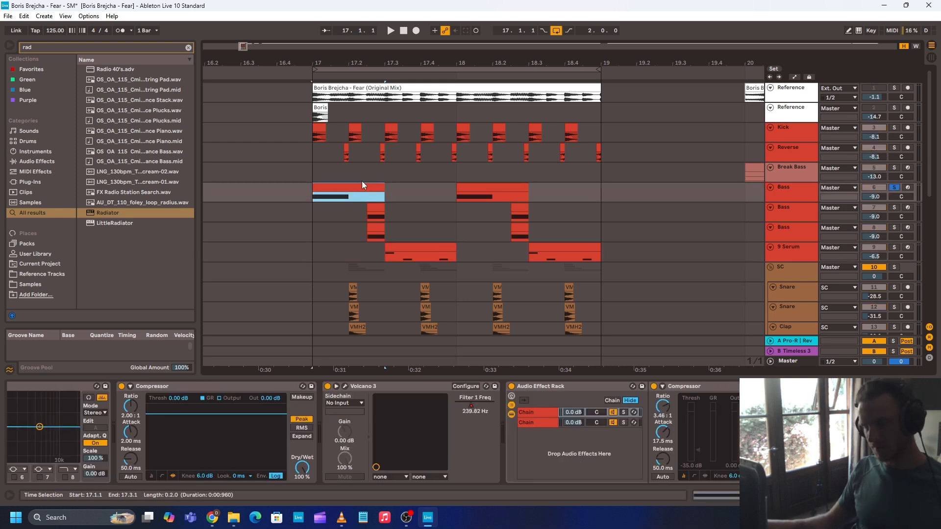
{"action": "key", "text": "space"}
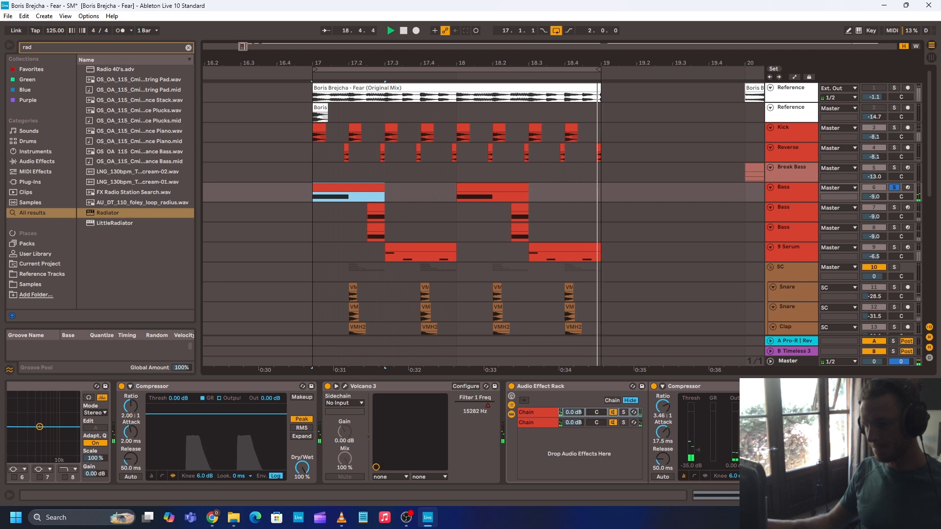
{"action": "key", "text": "space"}
- Open the Serum synth on the first Bass track and place its window fully in view
{"action": "left_click_drag", "start_coordinate": [814, 495], "coordinate": [767, 495]}
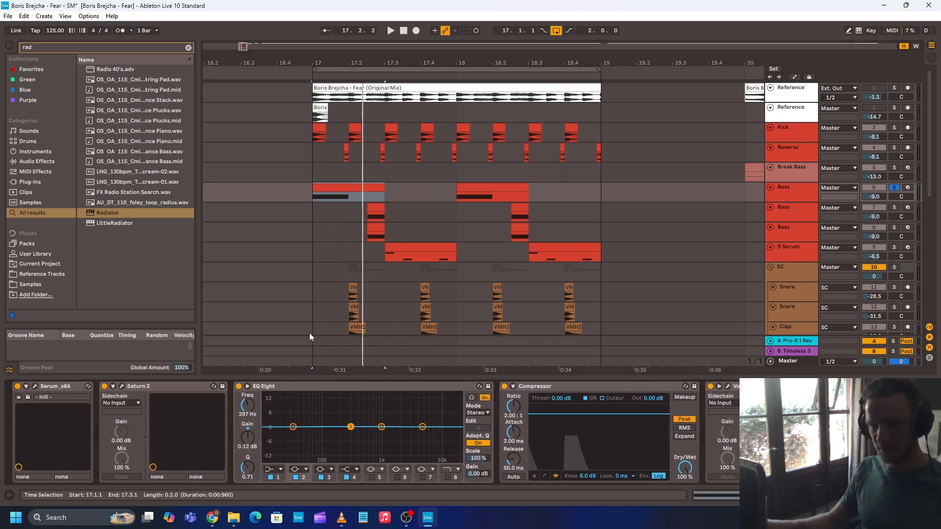
{"action": "left_click", "coordinate": [35, 386]}
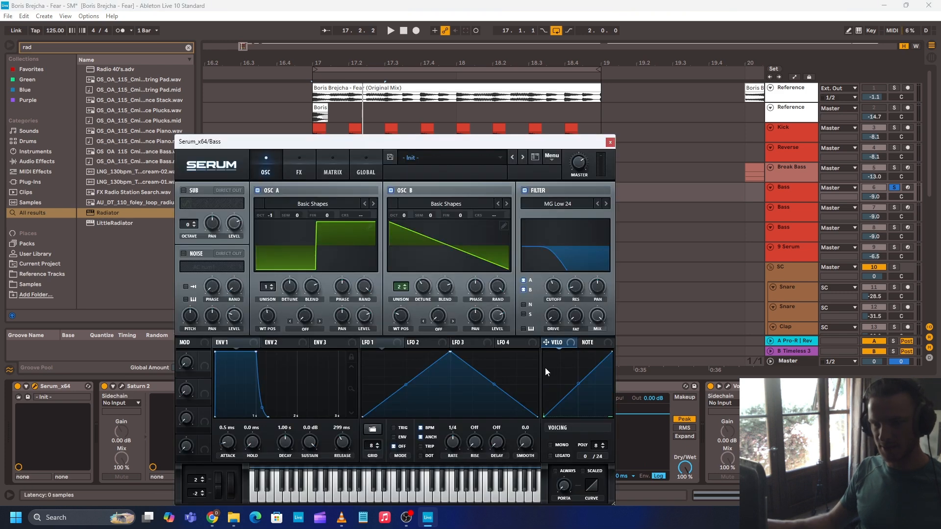
{"action": "left_click_drag", "start_coordinate": [482, 146], "coordinate": [545, 75]}
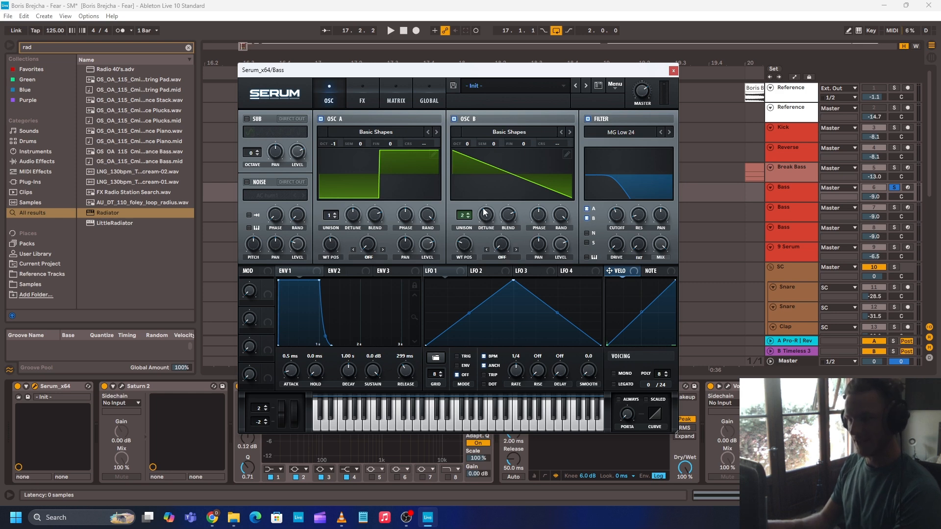
- Switch off the MG Low 24 filter in Serum, check the effects page, and play the bass with only its oscillators
{"action": "left_click", "coordinate": [587, 120]}
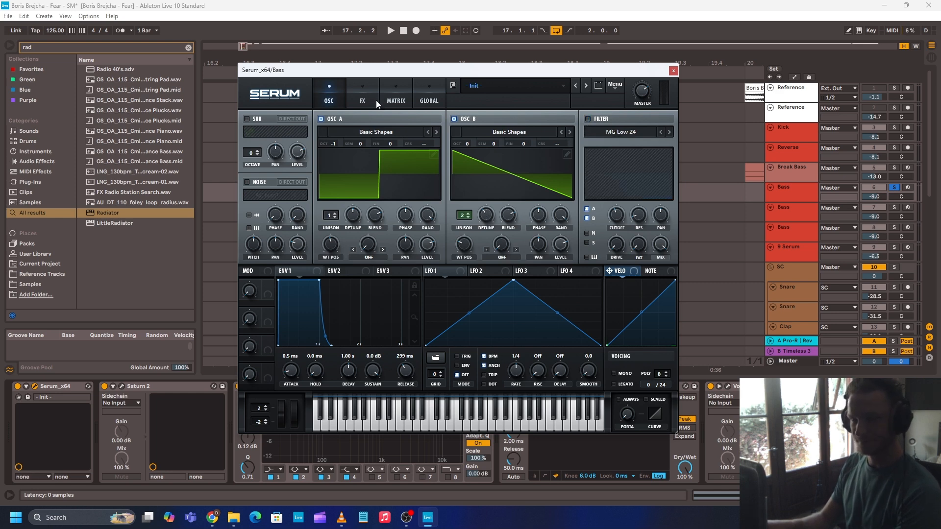
{"action": "left_click", "coordinate": [376, 99]}
{"action": "left_click", "coordinate": [335, 101]}
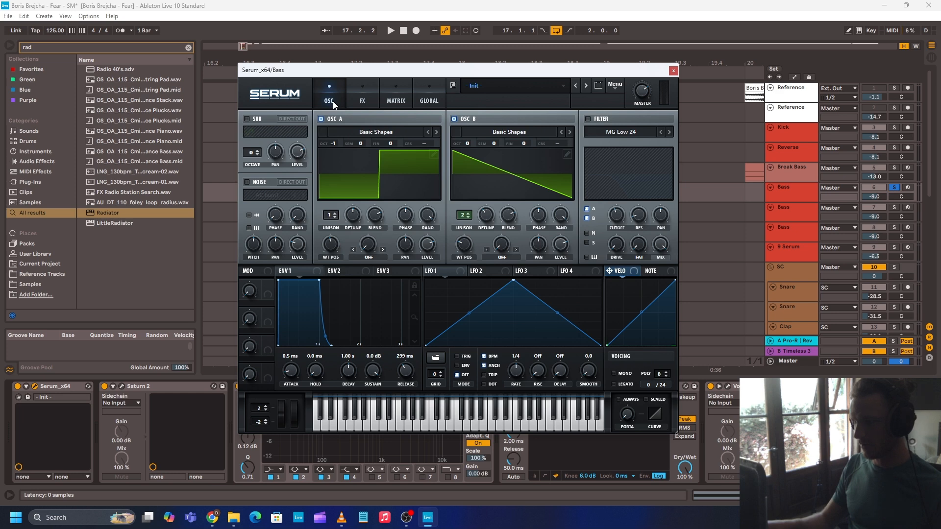
{"action": "key", "text": "space"}
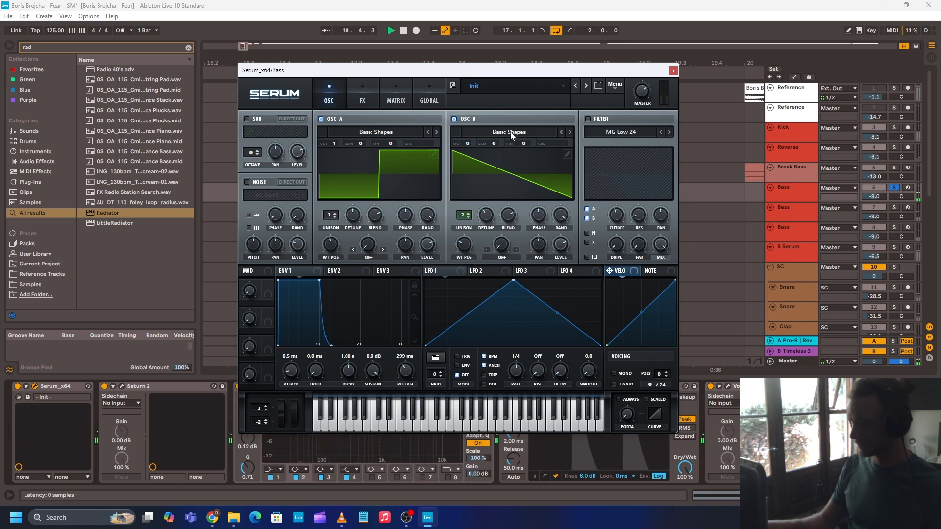
- Stop playback, check the second oscillator's unison settings and the effects page in Serum, and close its window
{"action": "key", "text": "space"}
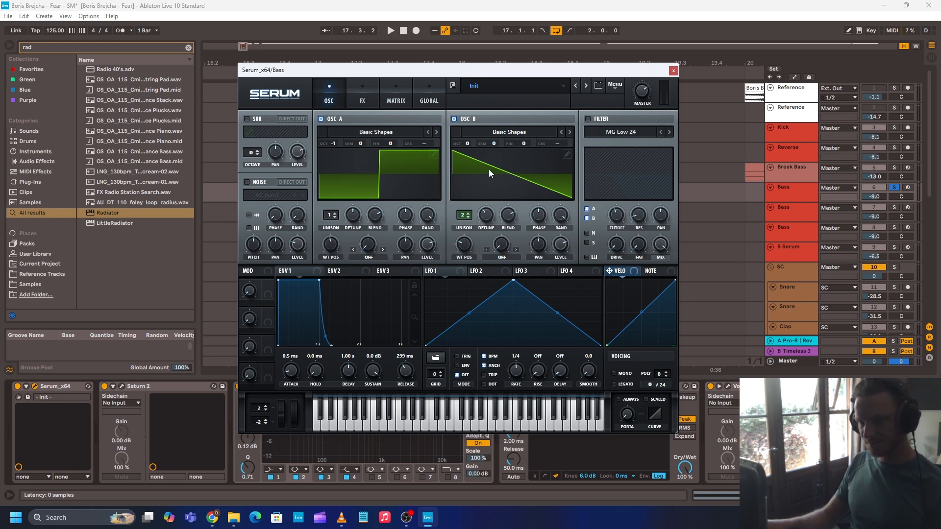
{"action": "left_click", "coordinate": [487, 216]}
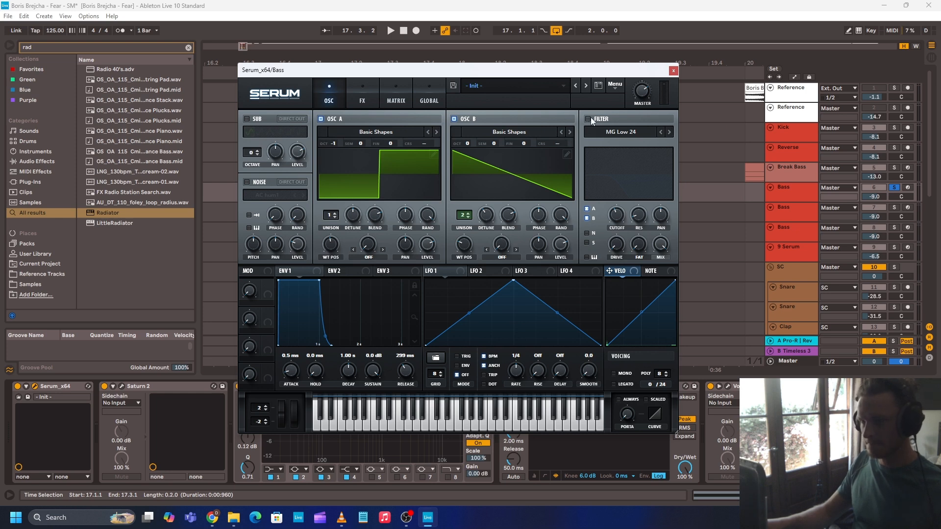
{"action": "left_click", "coordinate": [362, 100]}
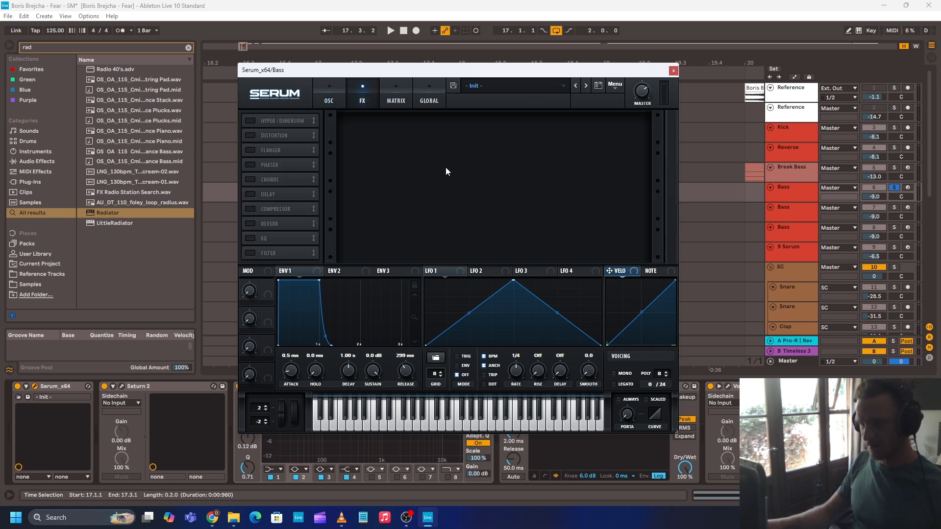
{"action": "left_click", "coordinate": [674, 70]}
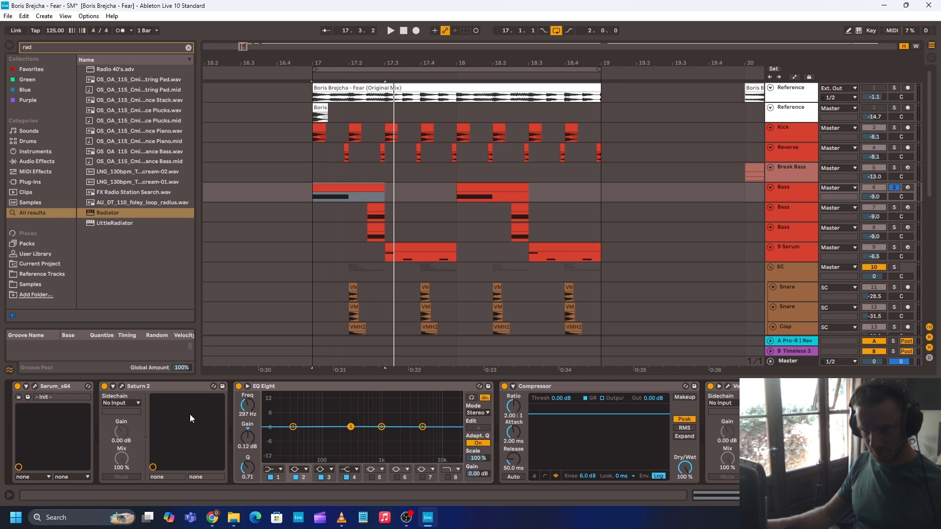
- Check the Gentle Saturation settings in Saturn 2 on the first Bass track and play the bass through it
{"action": "left_click", "coordinate": [121, 385]}
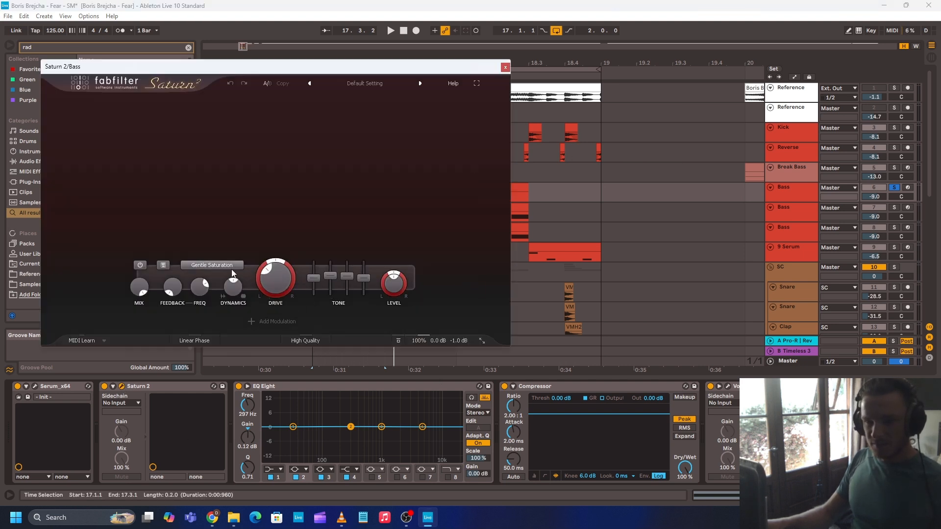
{"action": "left_click", "coordinate": [506, 67]}
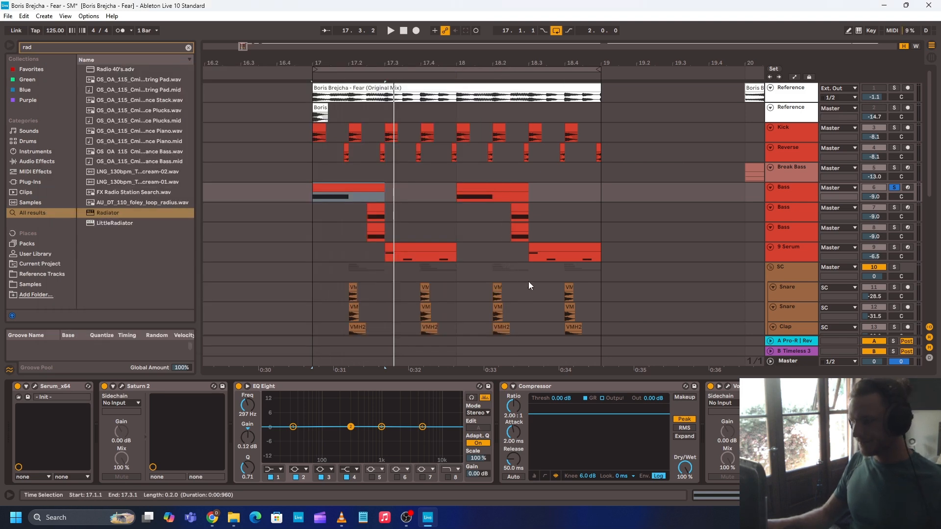
{"action": "key", "text": "space"}
{"action": "left_click", "coordinate": [792, 185]}
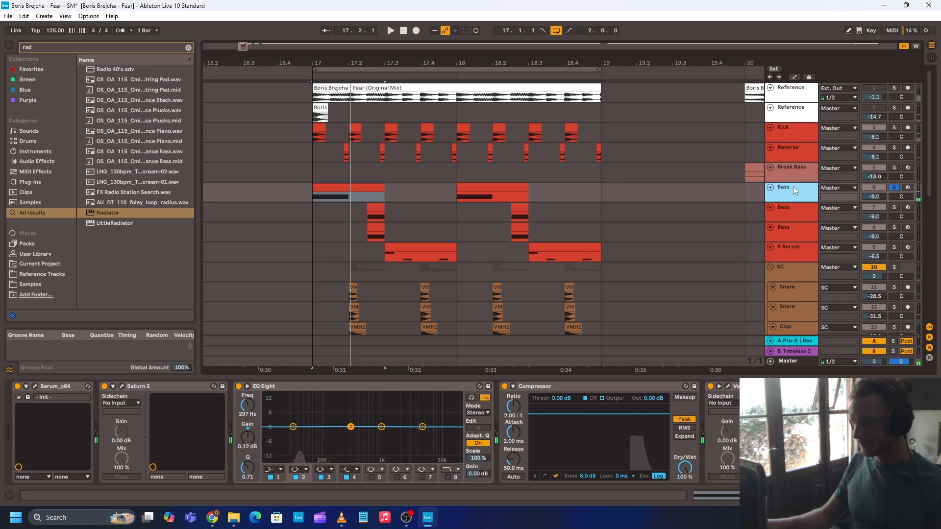
- Try an ENV 1 release of 0.0 ms in Serum on the first Bass track, listen to it, and undo the change
{"action": "left_click", "coordinate": [34, 386]}
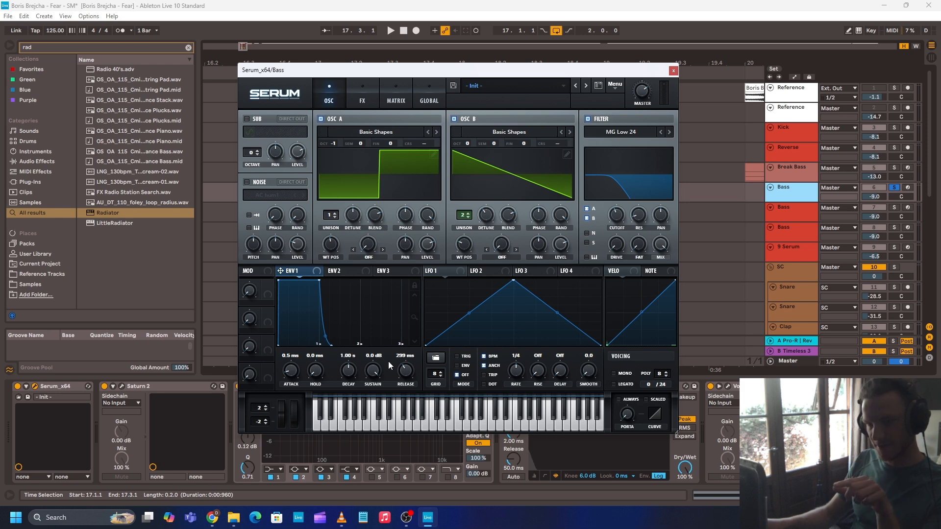
{"action": "left_click_drag", "start_coordinate": [401, 369], "coordinate": [388, 456]}
{"action": "key", "text": "space"}
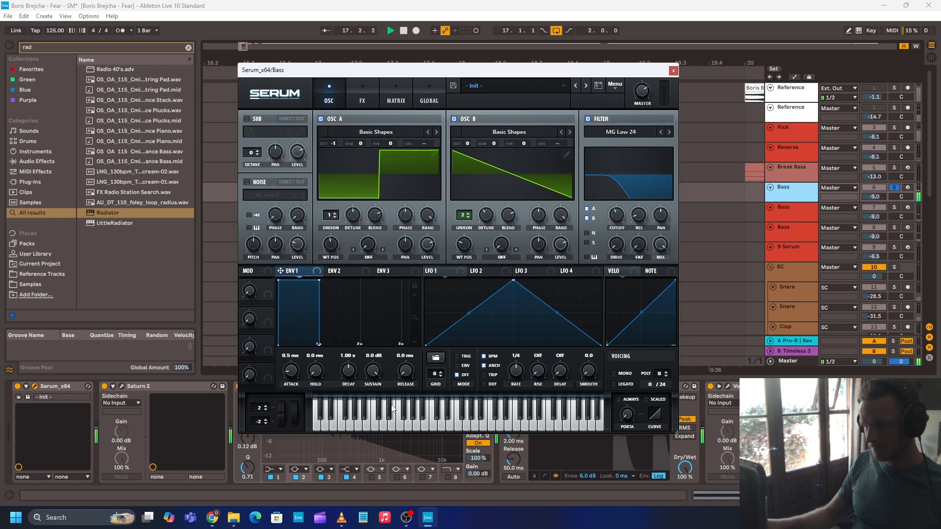
{"action": "key", "text": "space"}
{"action": "key", "text": "ctrl+z"}
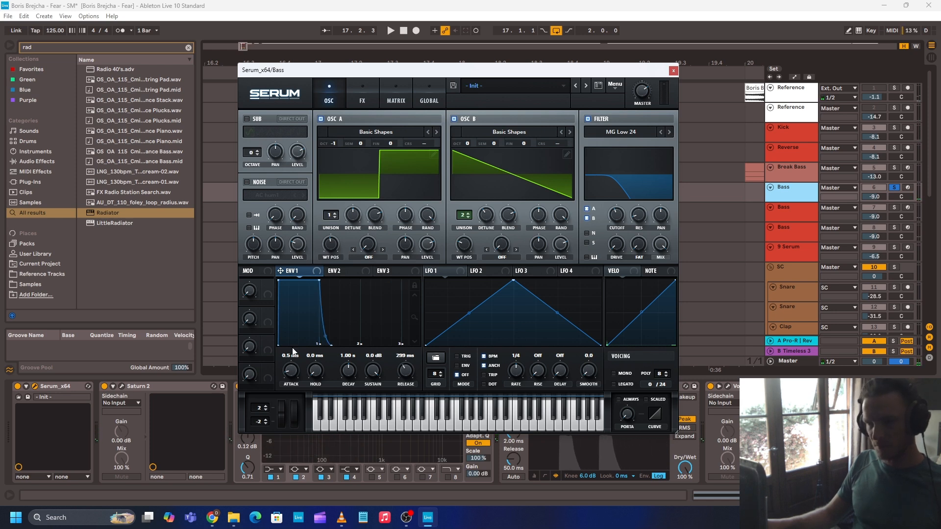
- Replay the first Bass track with its original envelope release and close Serum
{"action": "key", "text": "space"}
{"action": "key", "text": "space"}
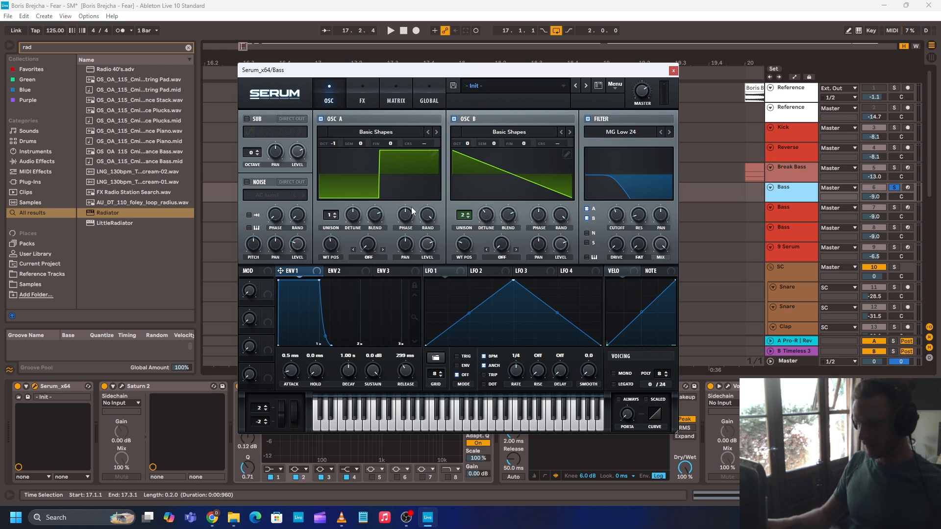
{"action": "key", "text": "space"}
{"action": "left_click", "coordinate": [674, 70]}
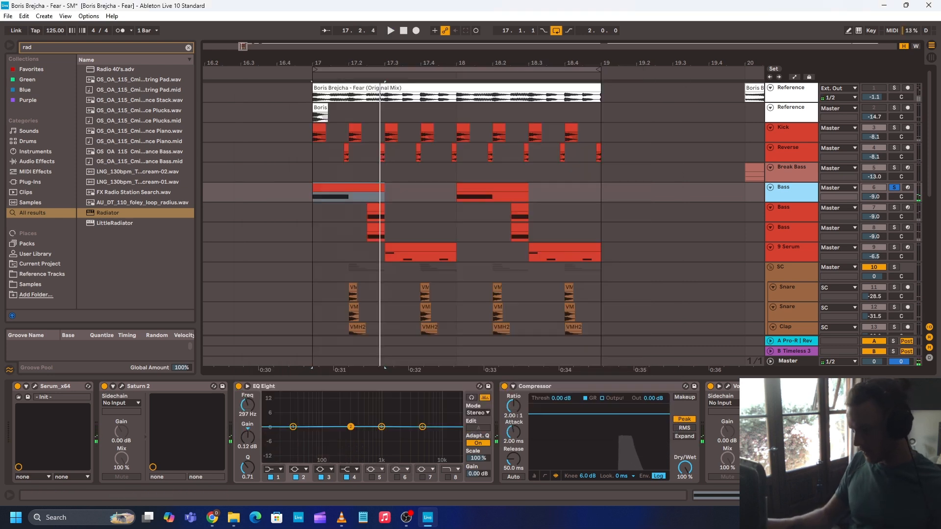
- Show the Volcano 3 Filter 1 Freq automation across the first clip of the first Bass track and play it
{"action": "left_click", "coordinate": [323, 187]}
{"action": "key", "text": "a"}
{"action": "key", "text": "z"}
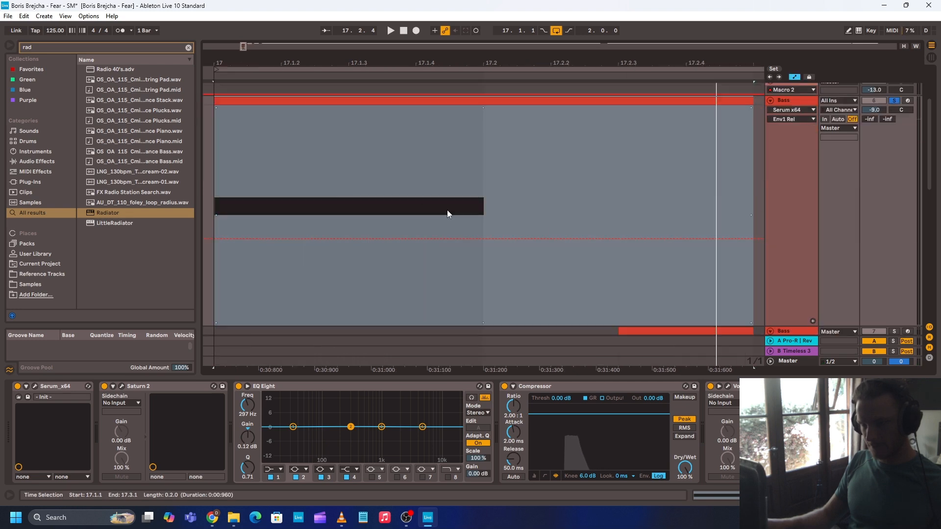
{"action": "left_click", "coordinate": [803, 110]}
{"action": "left_click", "coordinate": [801, 159]}
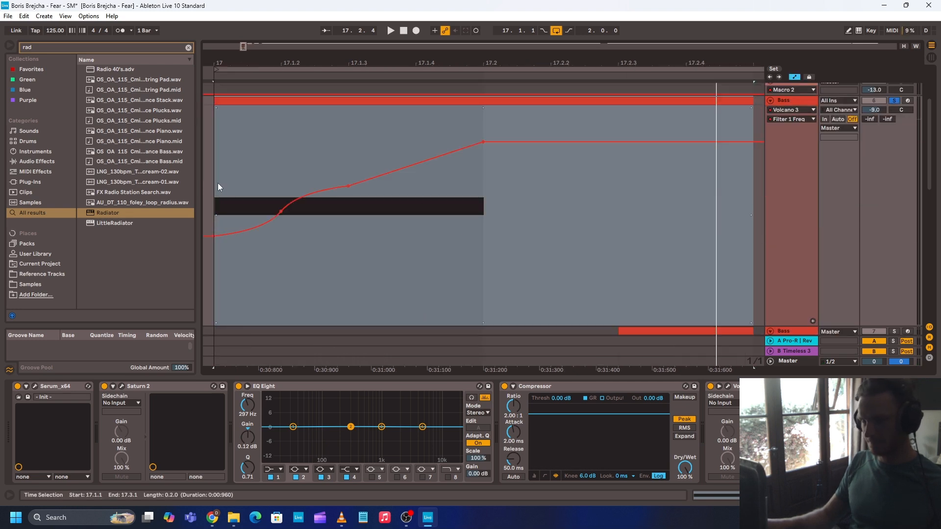
{"action": "key", "text": "space"}
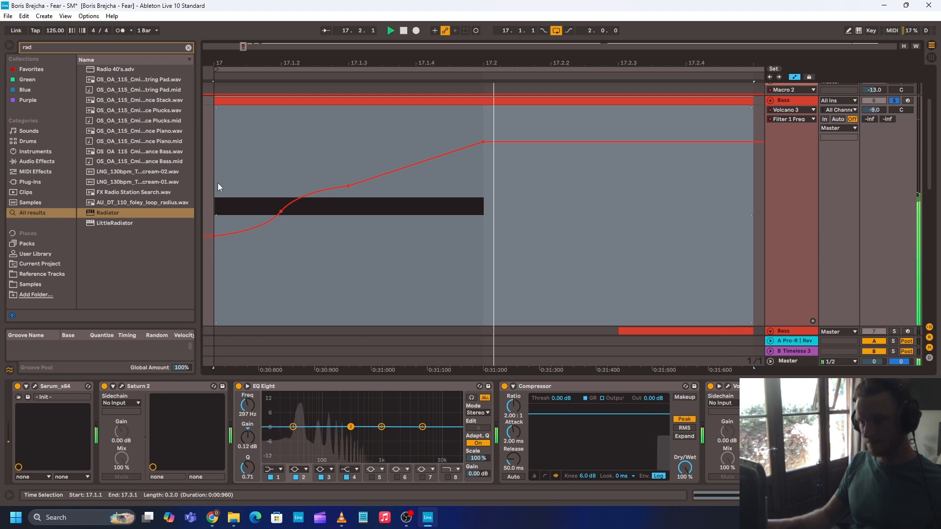
- Inspect the low-pass filter in Volcano 3, close it, and return to the full arrangement without automation lanes
{"action": "left_click", "coordinate": [728, 386]}
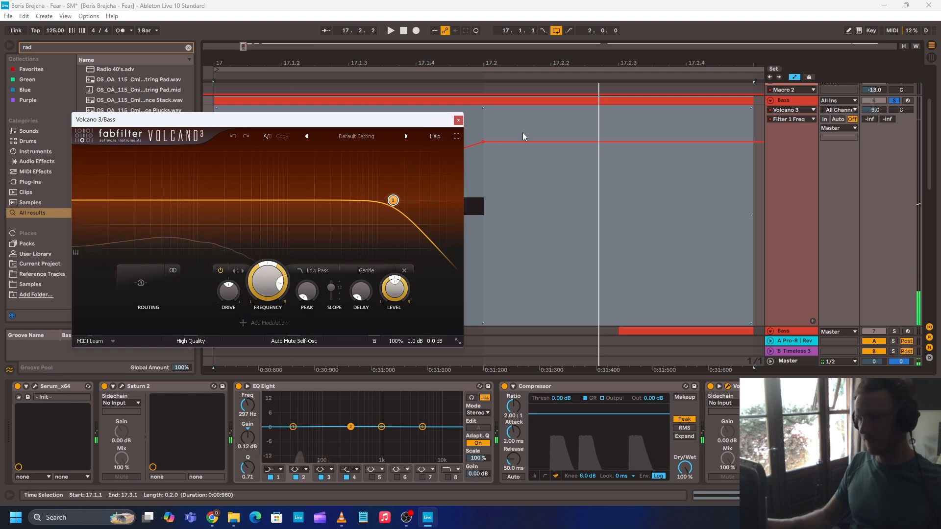
{"action": "left_click", "coordinate": [459, 121]}
{"action": "key", "text": "a"}
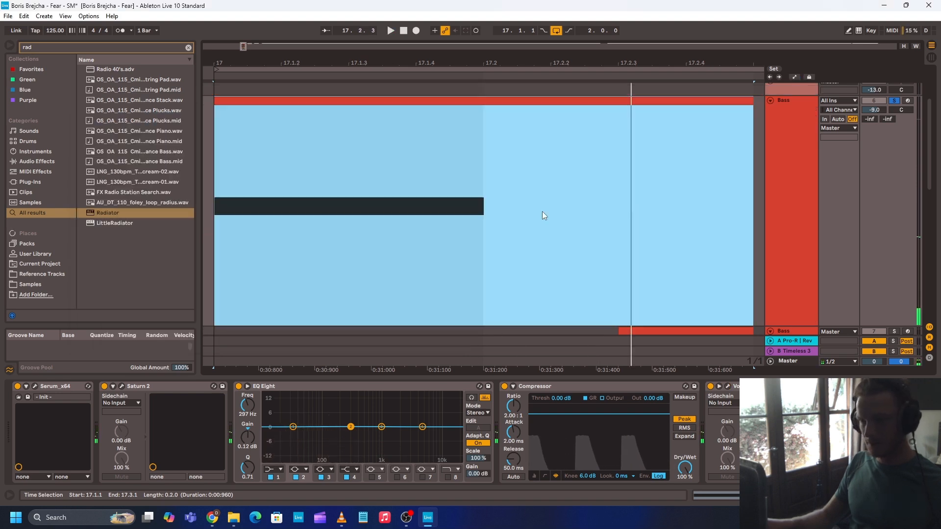
{"action": "key", "text": "h"}
{"action": "key", "text": "x"}
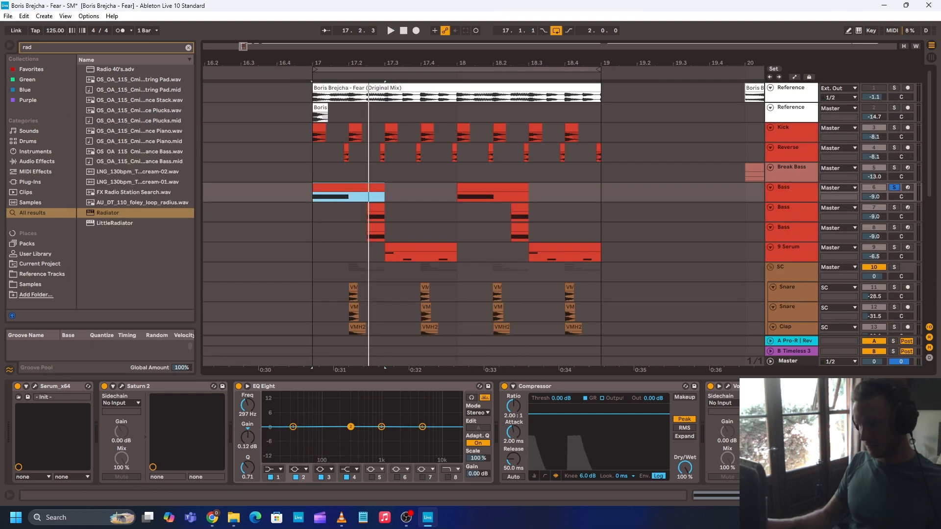
- Solo the first chain of the Audio Effect Rack on the first Bass track, listen to it, and unsolo it
{"action": "left_click_drag", "start_coordinate": [829, 495], "coordinate": [848, 496]}
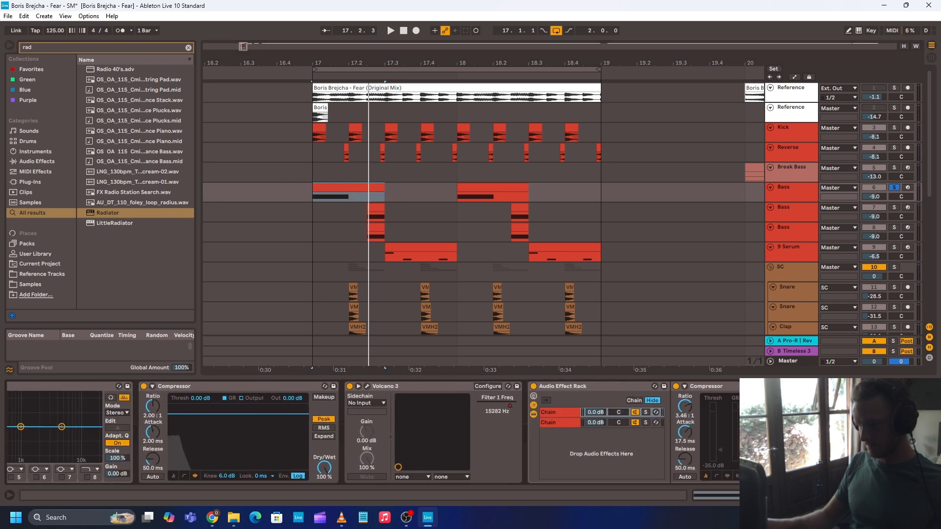
{"action": "left_click", "coordinate": [575, 422]}
{"action": "left_click", "coordinate": [561, 413]}
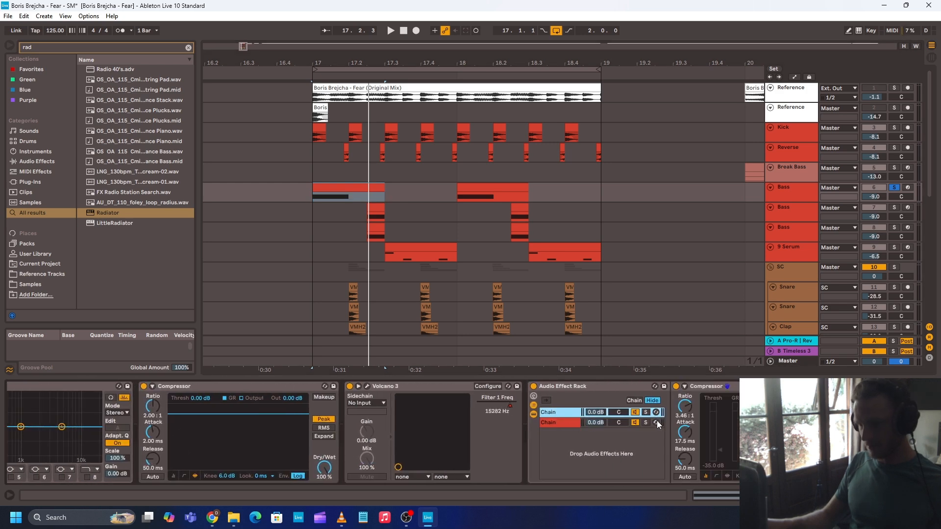
{"action": "left_click", "coordinate": [645, 414]}
{"action": "key", "text": "space"}
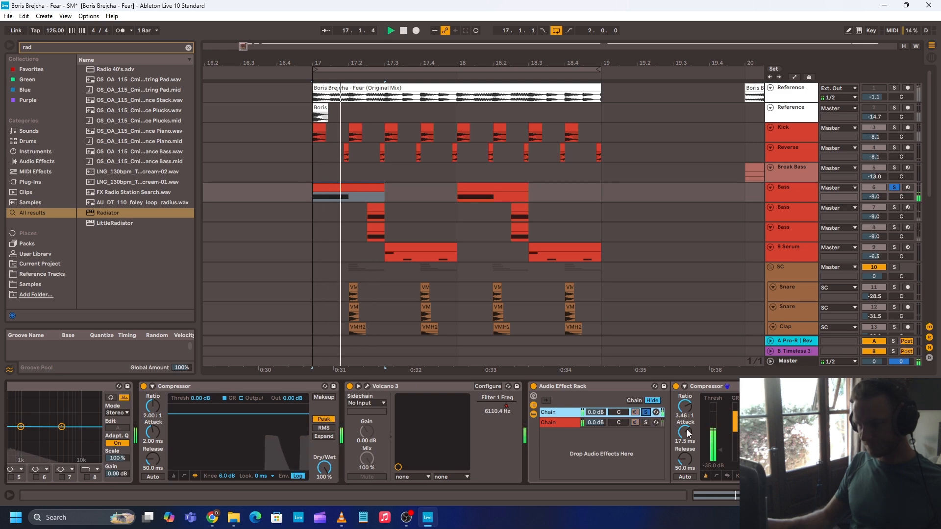
{"action": "left_click", "coordinate": [644, 412]}
{"action": "key", "text": "space"}
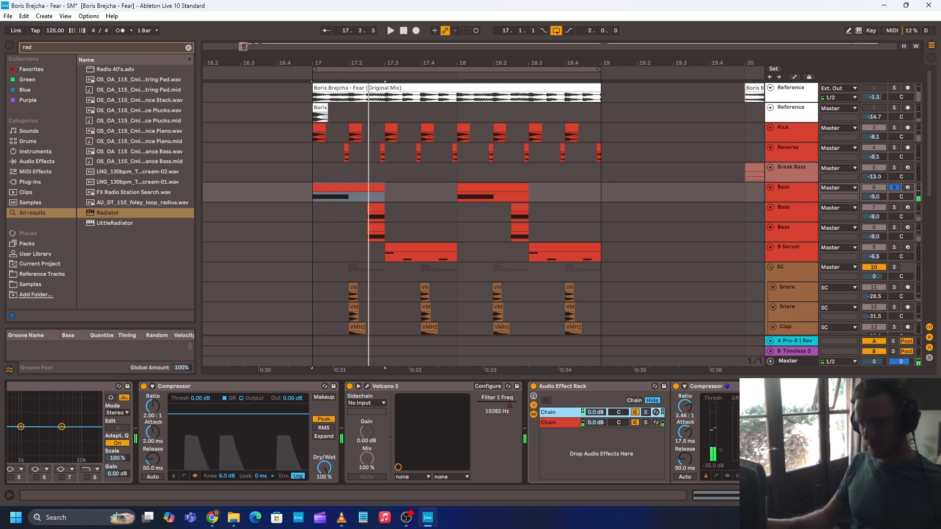
- Inspect the LFOTool volume curve on the first Bass track, close it, and play the loop with all tracks unsoloed
{"action": "key", "text": "ctrl+alt+p"}
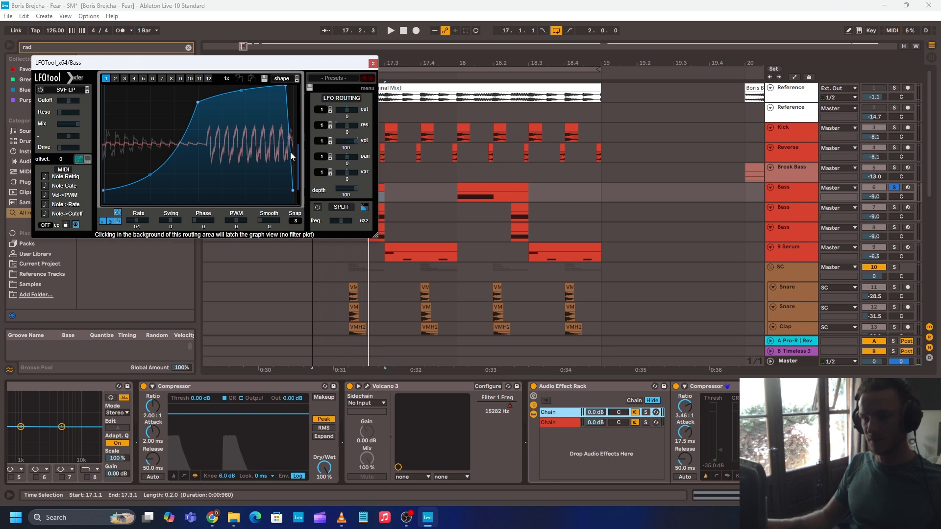
{"action": "left_click", "coordinate": [373, 63]}
{"action": "key", "text": "space"}
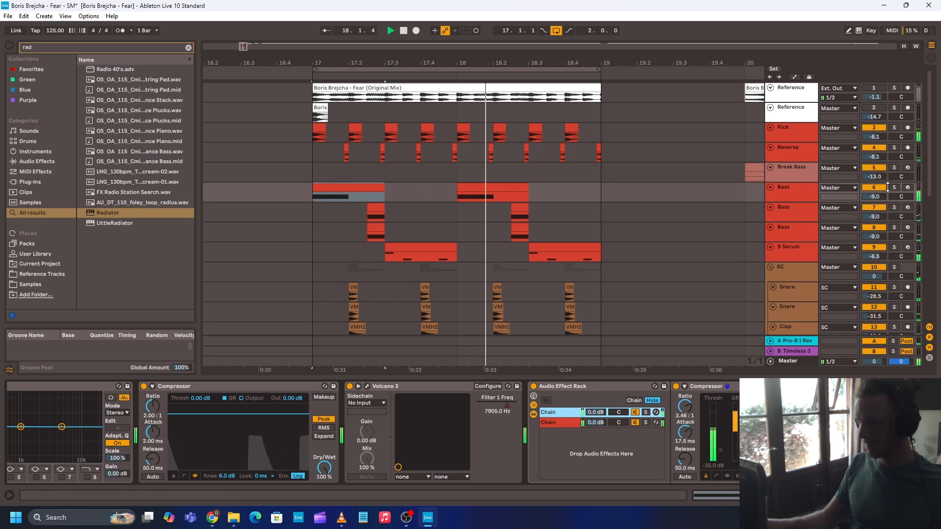
- Solo the second Bass track, select its first clip at 17.2.3, and listen to it alone
{"action": "left_click", "coordinate": [782, 210]}
{"action": "key", "text": "space"}
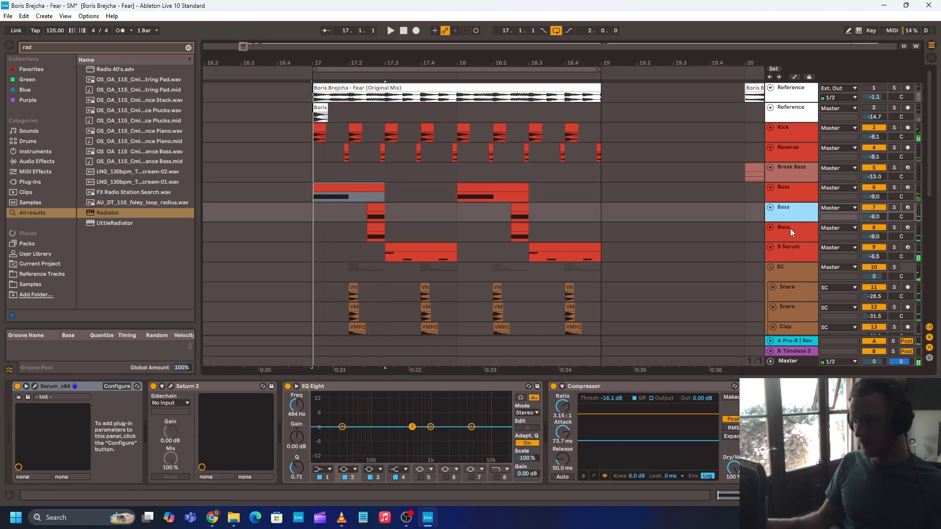
{"action": "left_click", "coordinate": [790, 229], "text": "shift"}
{"action": "left_click", "coordinate": [377, 207]}
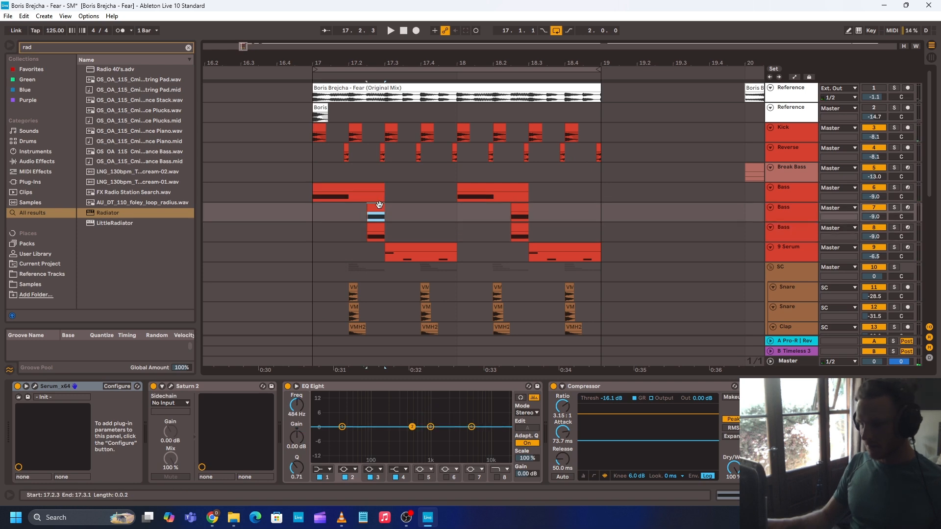
{"action": "key", "text": "s"}
{"action": "key", "text": "space"}
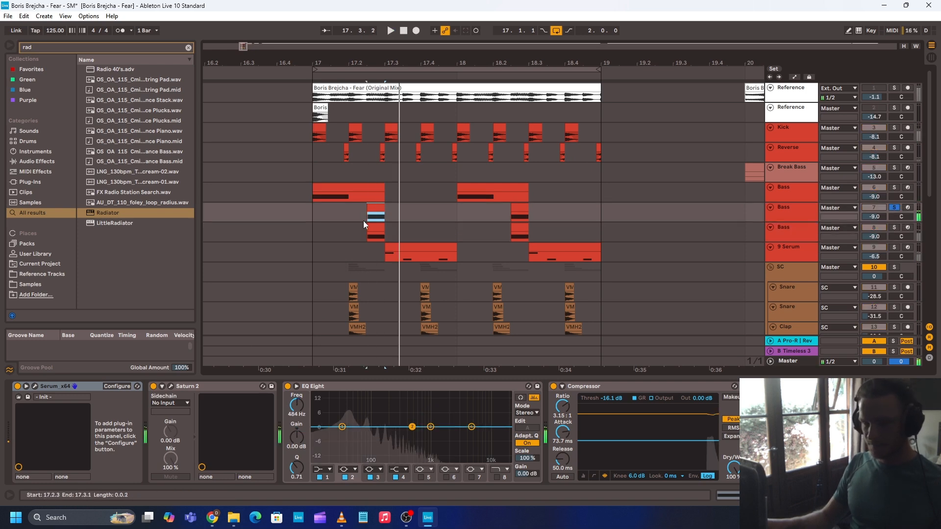
- Open Serum on the second Bass track, place its window fully in view, review the patch, and close it
{"action": "left_click", "coordinate": [35, 387]}
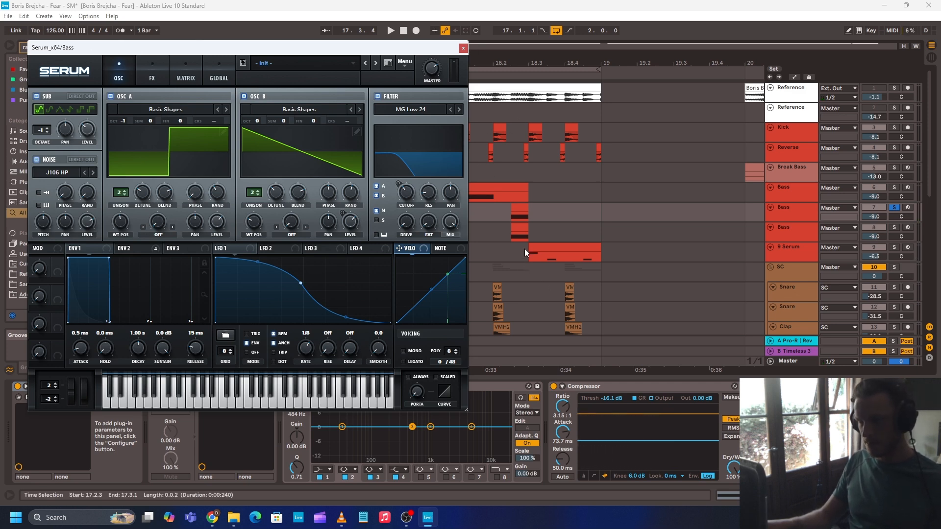
{"action": "left_click_drag", "start_coordinate": [371, 53], "coordinate": [406, 91]}
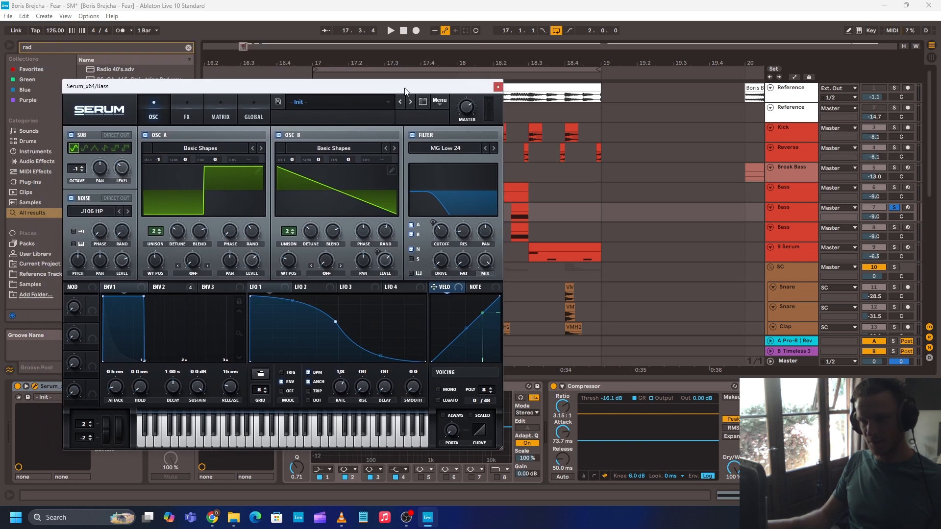
{"action": "left_click", "coordinate": [499, 87]}
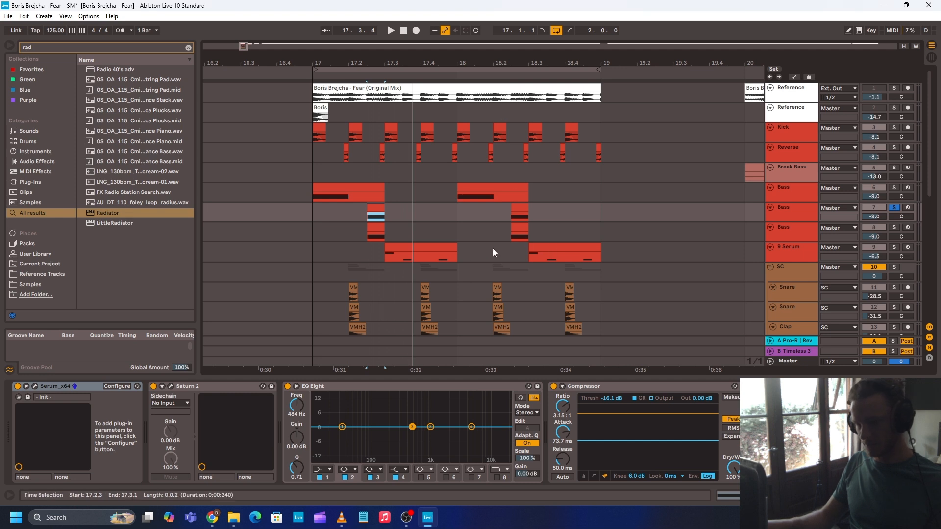
- Compare the third Bass track's short clip in solo with the second Bass track's clip, ending with the second soloed
{"action": "left_click", "coordinate": [375, 234]}
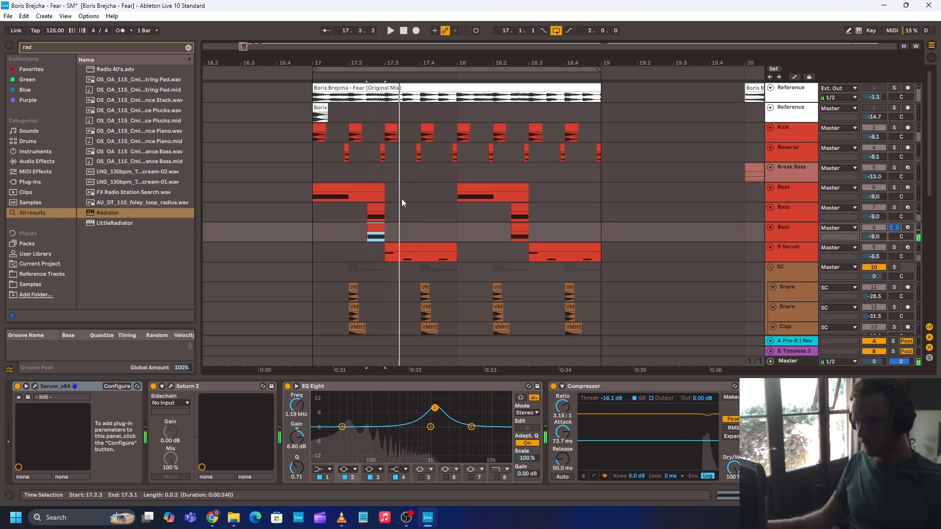
{"action": "left_click", "coordinate": [381, 208]}
{"action": "key", "text": "s"}
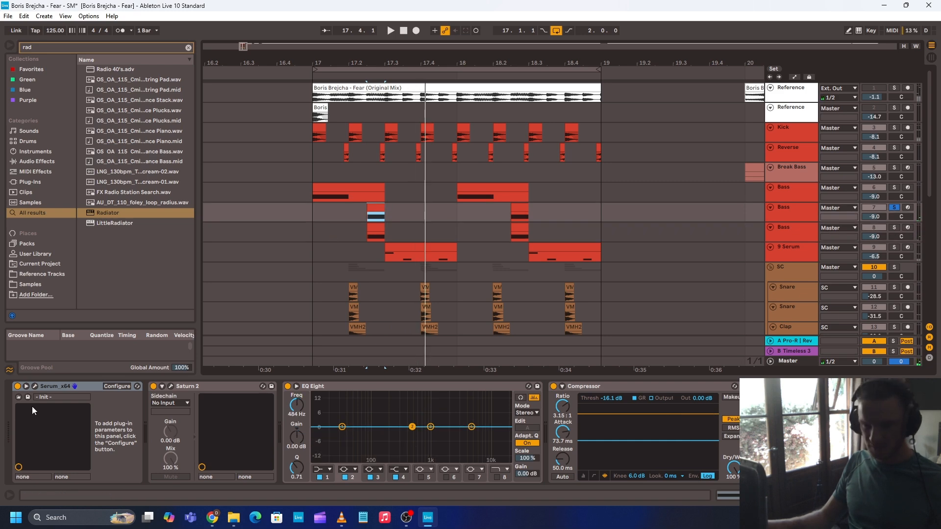
- Reopen Serum on the second Bass track, centre its window, and display the ENV 2 envelope
{"action": "left_click", "coordinate": [34, 387]}
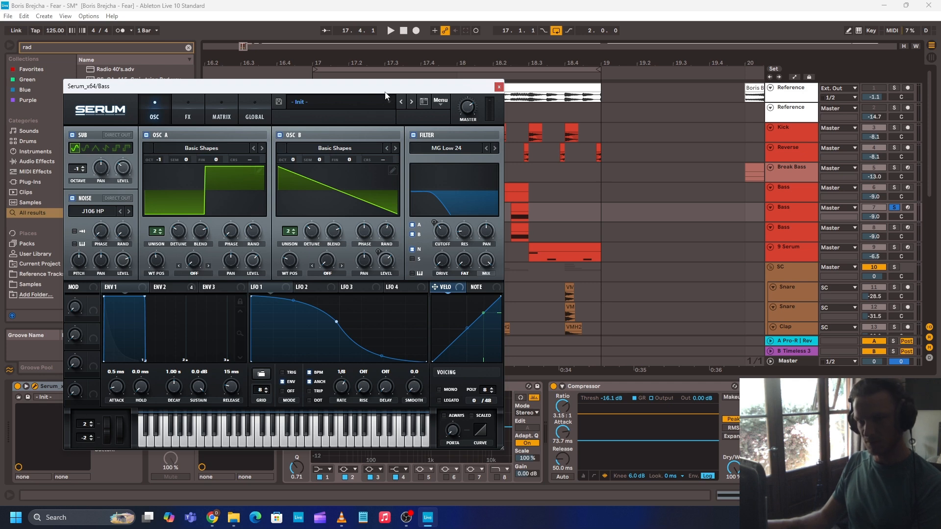
{"action": "left_click_drag", "start_coordinate": [385, 94], "coordinate": [524, 91]}
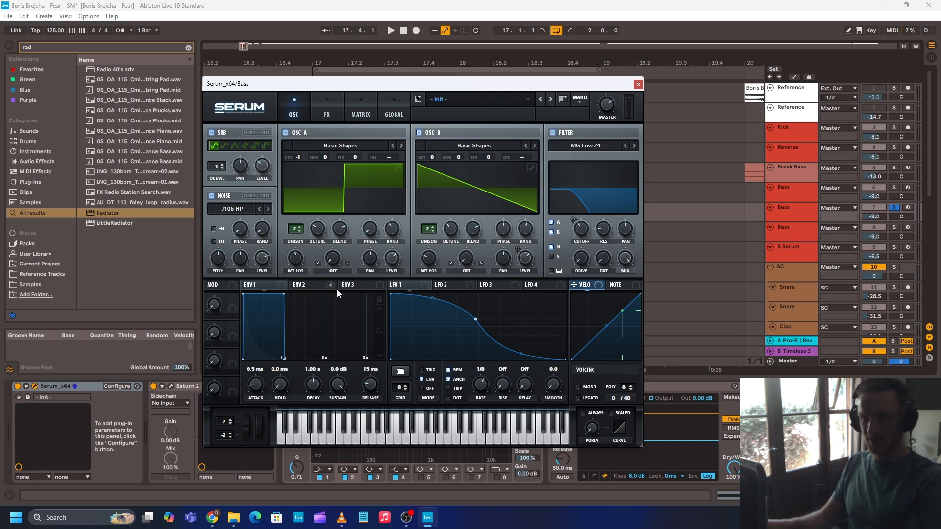
{"action": "left_click", "coordinate": [316, 284]}
{"action": "left_click_drag", "start_coordinate": [373, 83], "coordinate": [380, 55]}
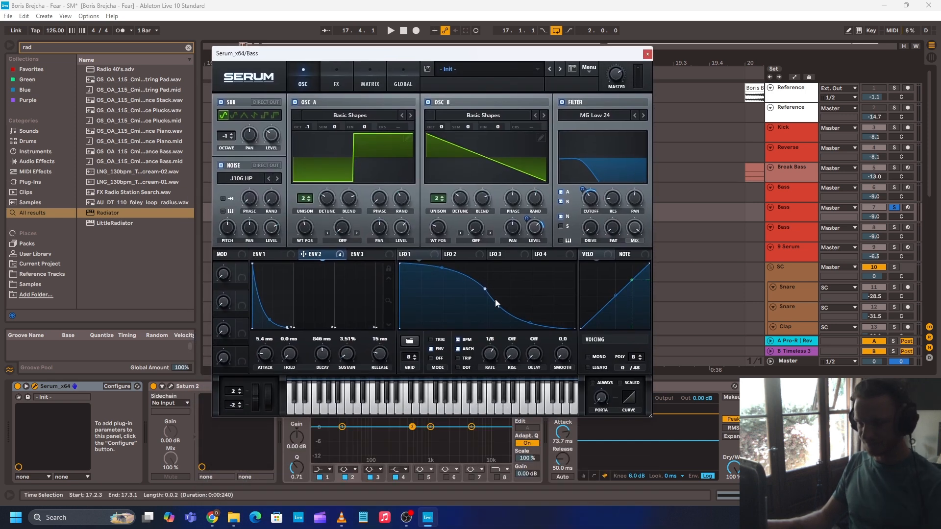
- Listen to the second Bass clip, display Serum's effects, and compare the sound with the multiband compressor bypassed and re-enabled
{"action": "key", "text": "space"}
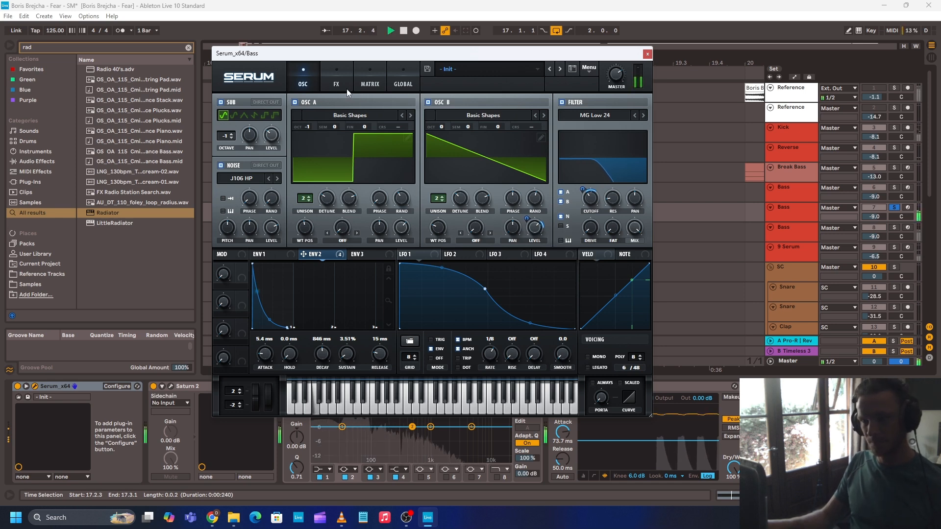
{"action": "key", "text": "space"}
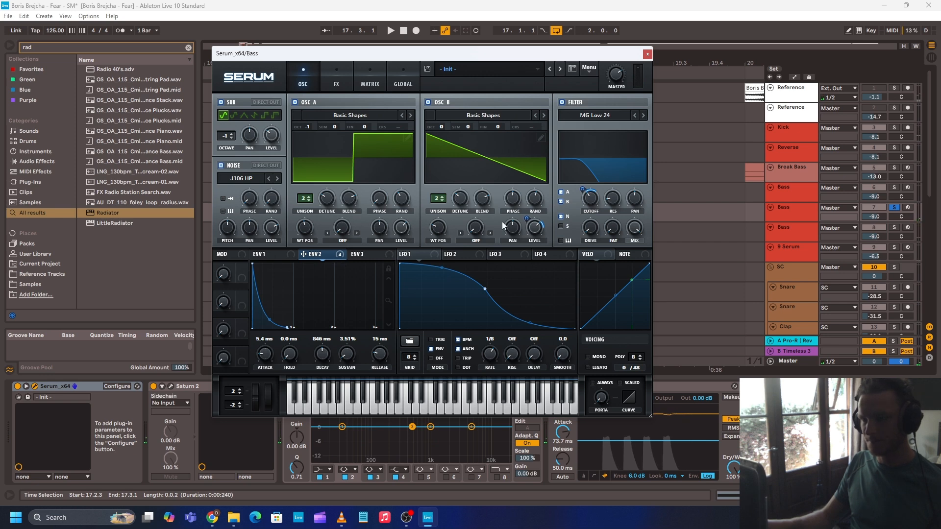
{"action": "left_click", "coordinate": [336, 76]}
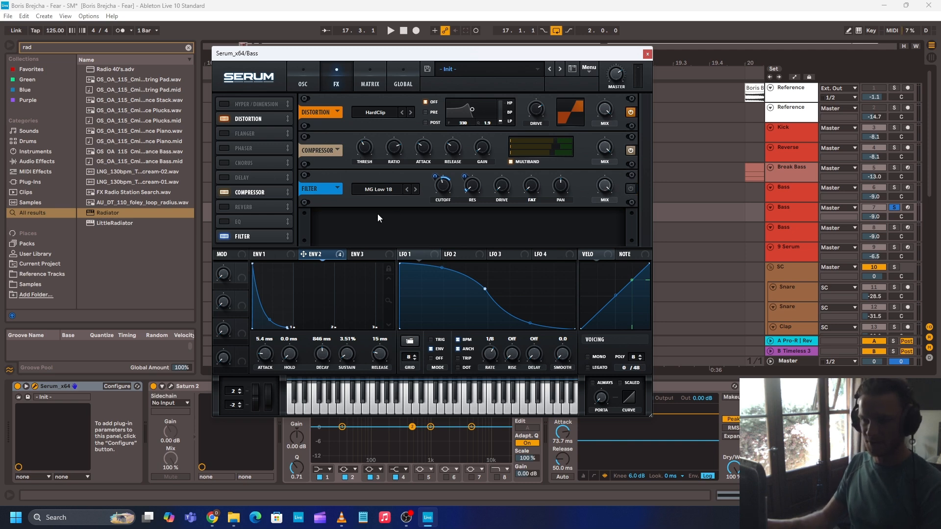
{"action": "left_click", "coordinate": [631, 152]}
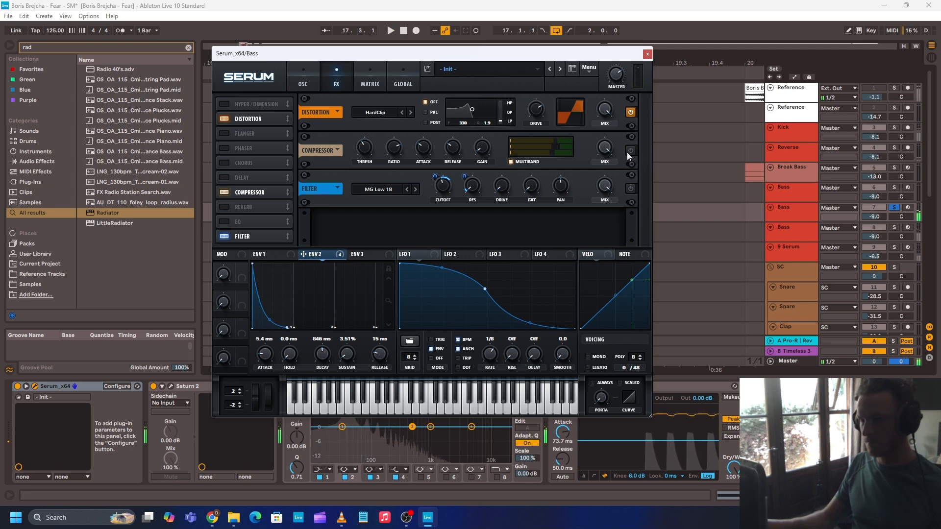
{"action": "left_click", "coordinate": [631, 151]}
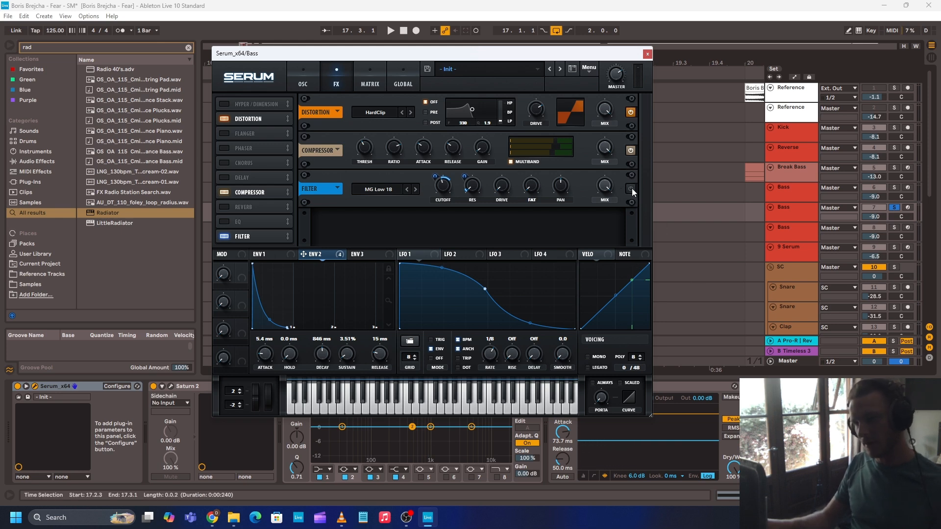
- Enable the MG Low 18 filter in Serum's effects, listen to the second Bass clip, and close Serum
{"action": "key", "text": "space"}
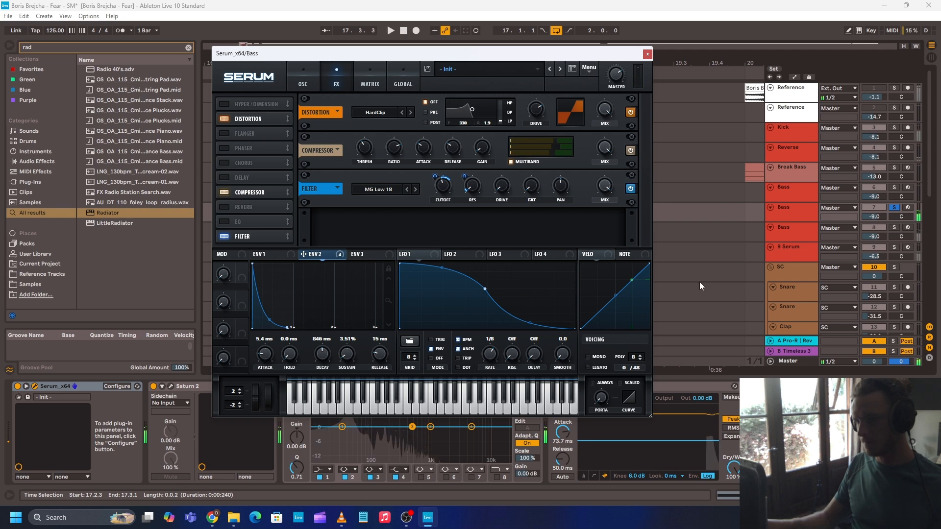
{"action": "key", "text": "space"}
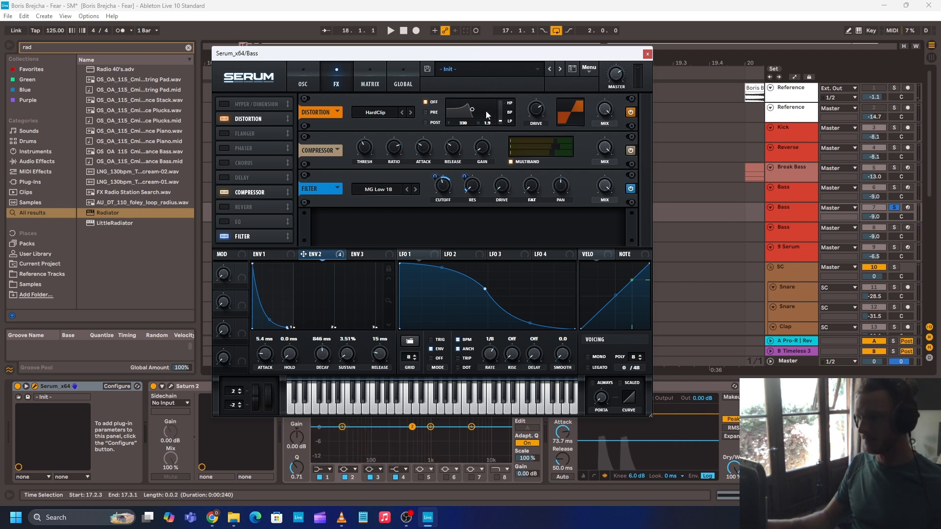
{"action": "left_click", "coordinate": [647, 54]}
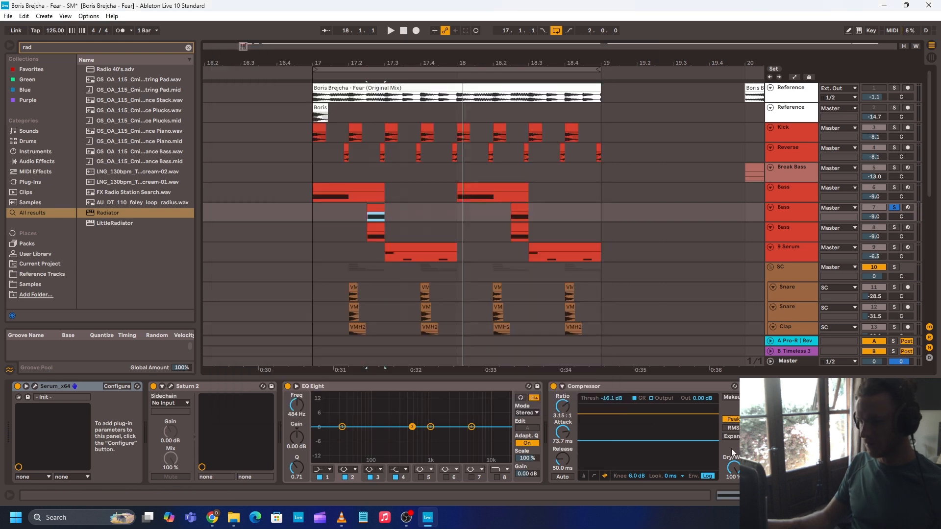
- Review the second Bass track's effects chain by inspecting Saturn 2 and LFOTool, with a playback of the clip
{"action": "left_click", "coordinate": [171, 387]}
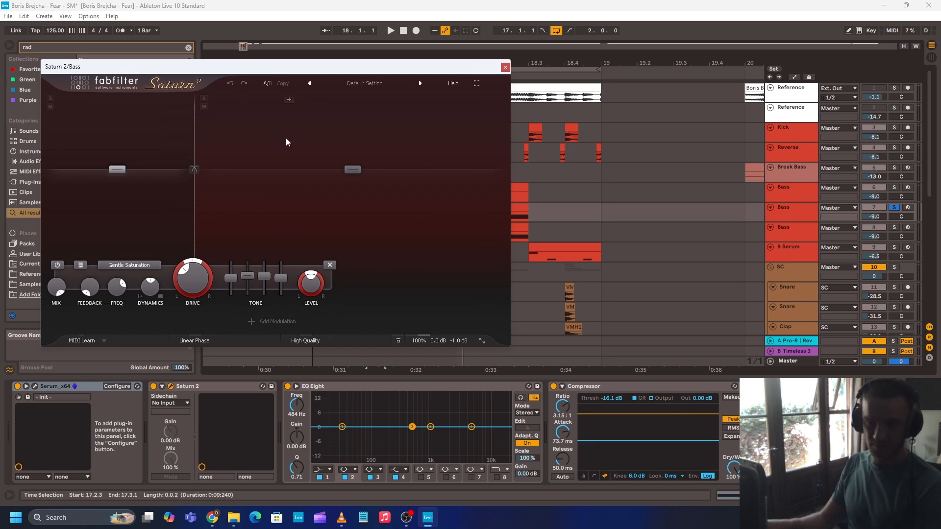
{"action": "left_click", "coordinate": [505, 68]}
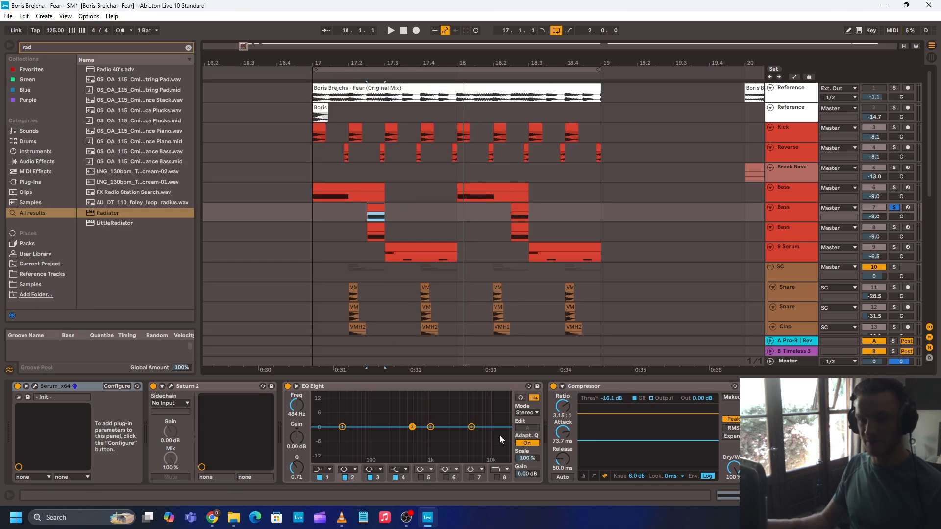
{"action": "key", "text": "space"}
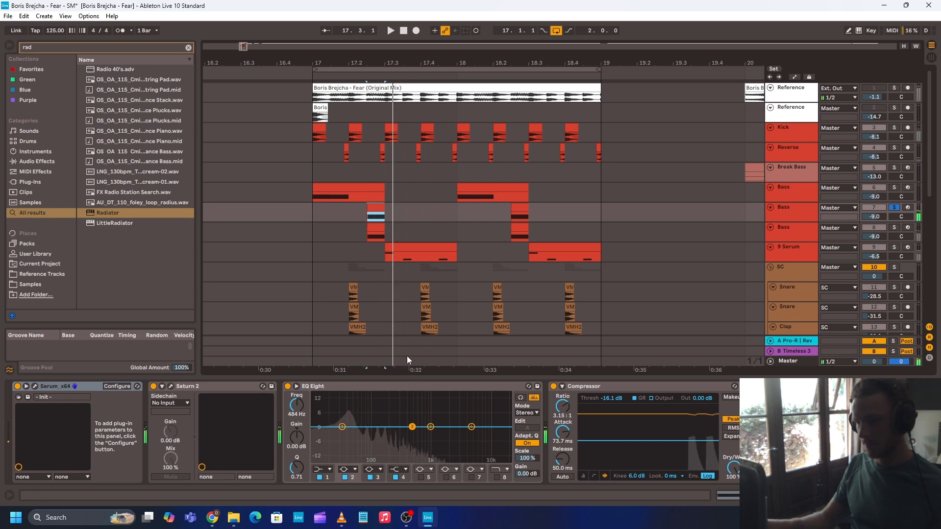
{"action": "left_click", "coordinate": [777, 386]}
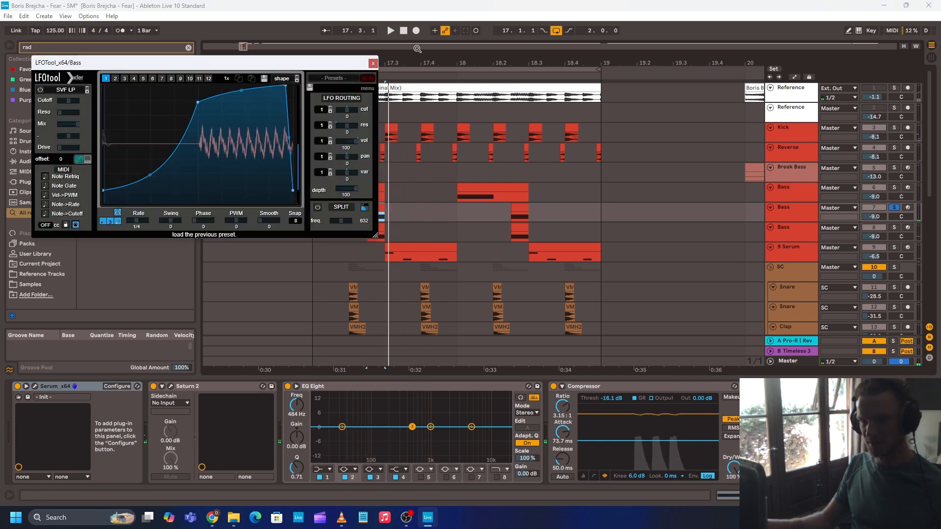
{"action": "left_click", "coordinate": [373, 63]}
- Select the third Bass track's clip at 17.2.3 and review its Serum oscillators, effects and ENV 2 envelope, closing Serum when finished
{"action": "left_click", "coordinate": [375, 224]}
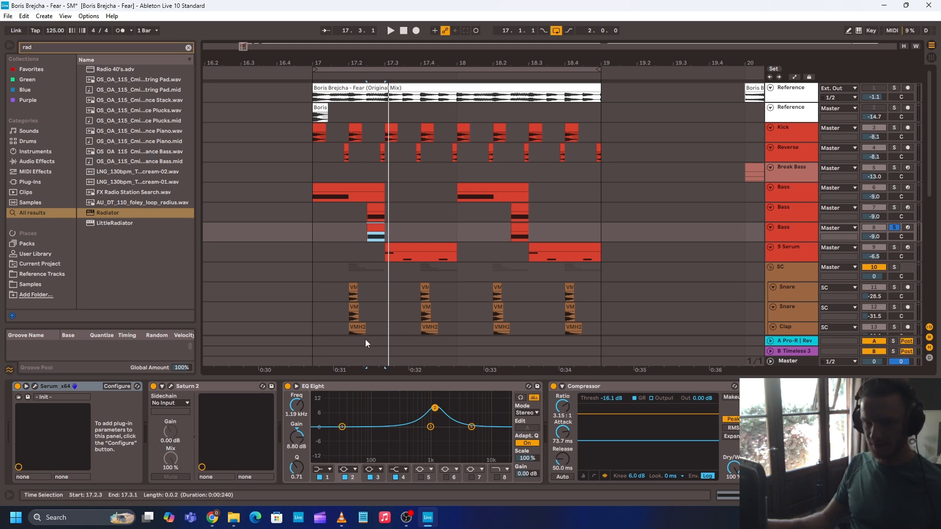
{"action": "left_click", "coordinate": [40, 386]}
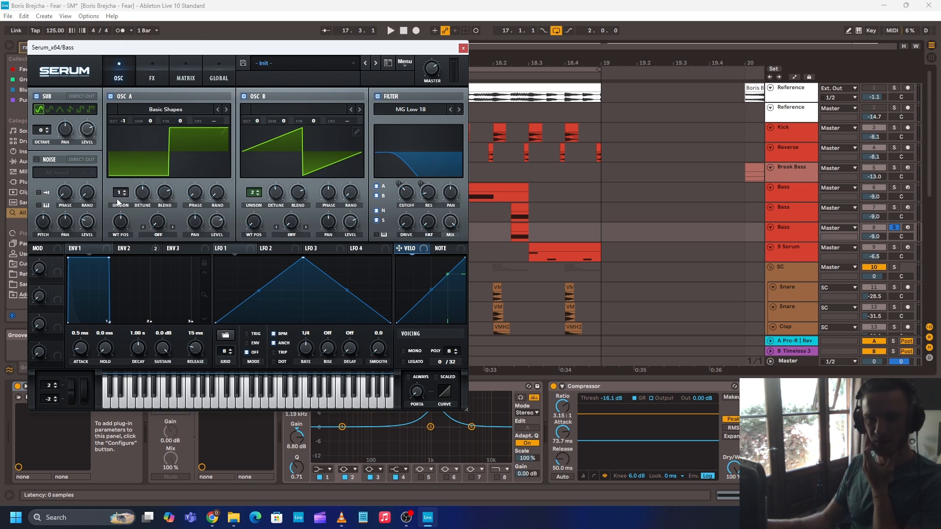
{"action": "left_click", "coordinate": [157, 75]}
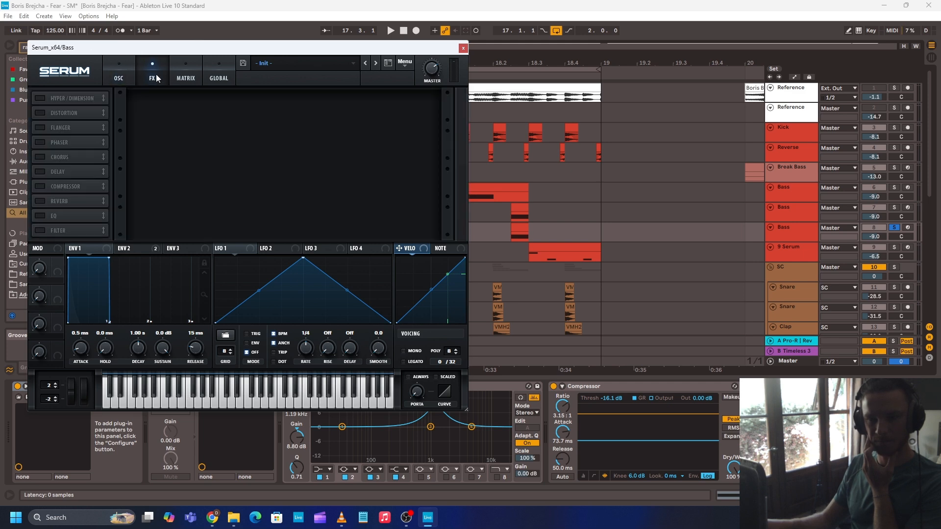
{"action": "left_click", "coordinate": [125, 78]}
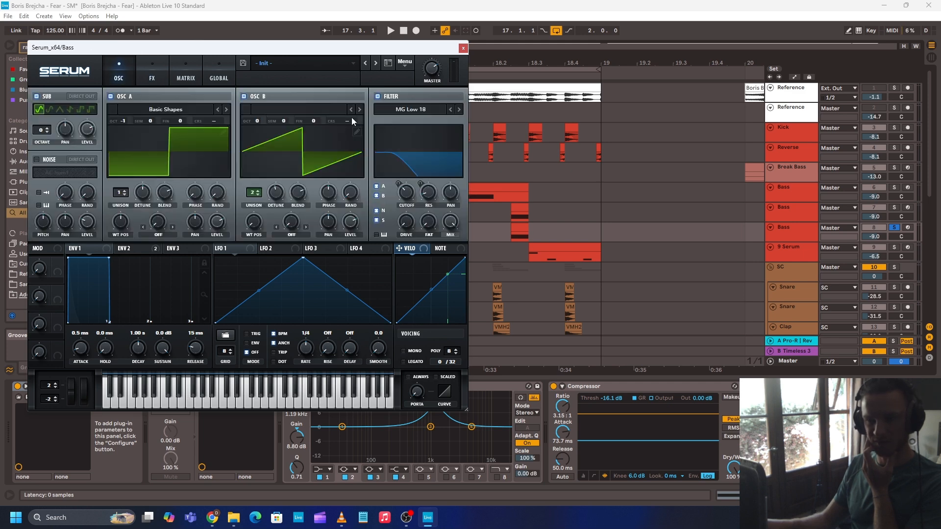
{"action": "left_click", "coordinate": [122, 250]}
{"action": "left_click", "coordinate": [463, 48]}
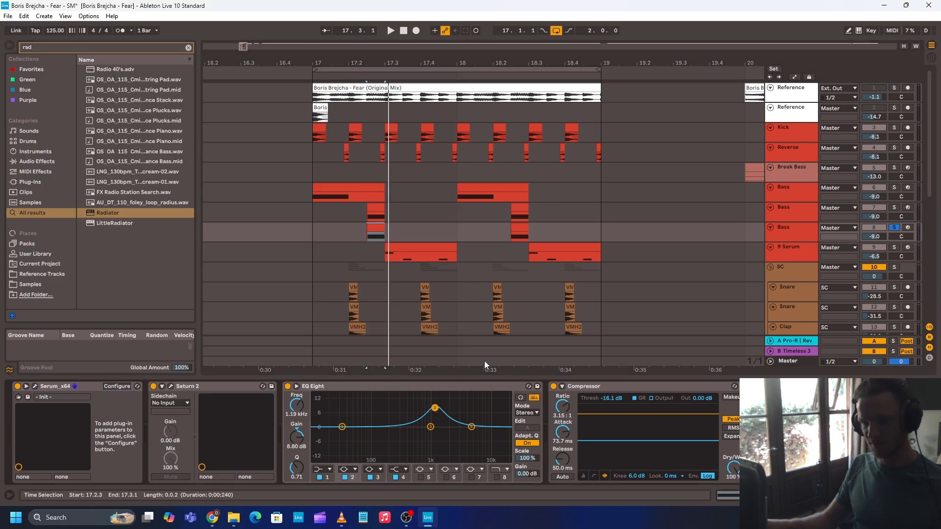
- Play the third Bass clip, add the second Bass track to the solo to hear both, and reset the insert mark to 17.1.1
{"action": "key", "text": "space"}
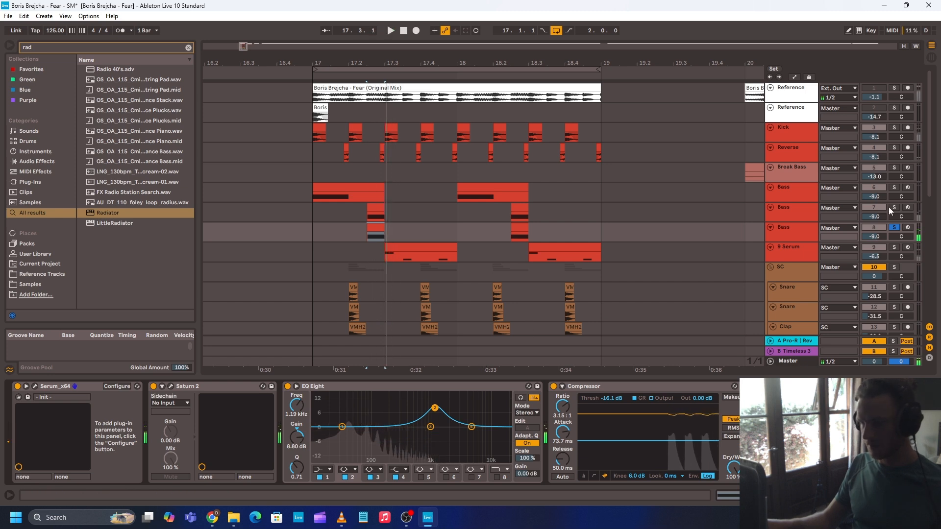
{"action": "left_click", "coordinate": [893, 207], "text": "ctrl"}
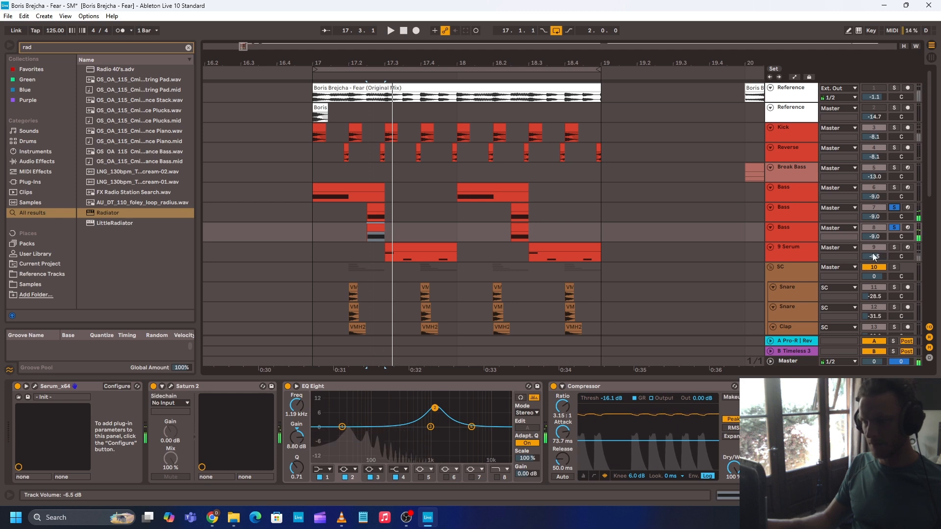
{"action": "left_click", "coordinate": [325, 233]}
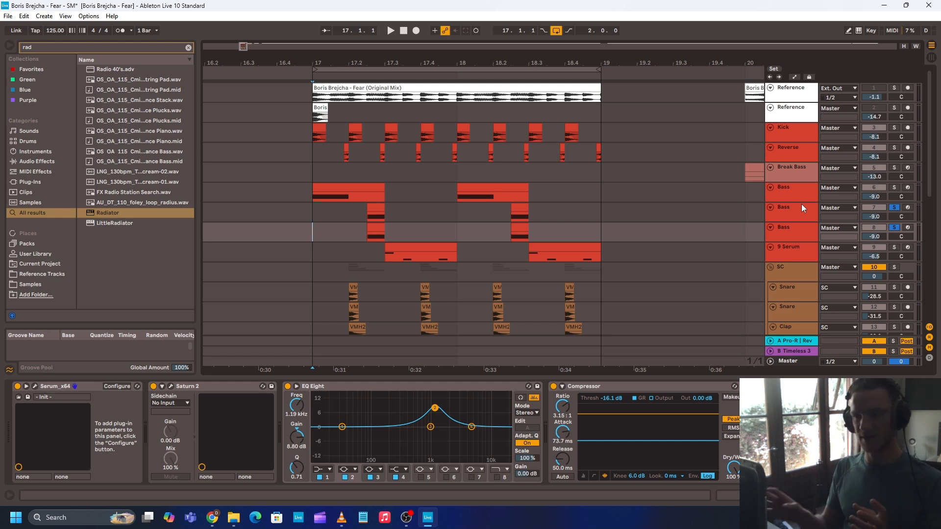
- Select the first Bass track's clip at 17.1.1 and listen to it in solo
{"action": "left_click", "coordinate": [349, 190]}
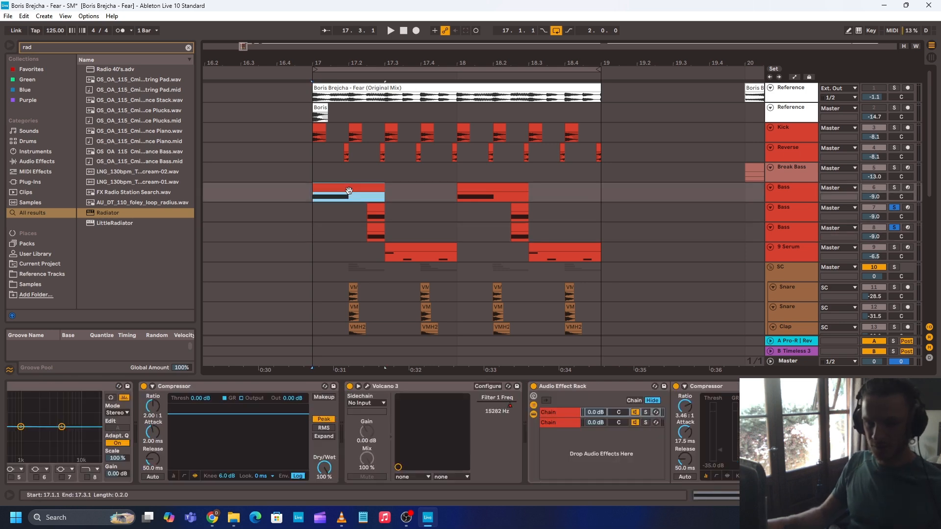
{"action": "key", "text": "s"}
{"action": "key", "text": "space"}
{"action": "key", "text": "space"}
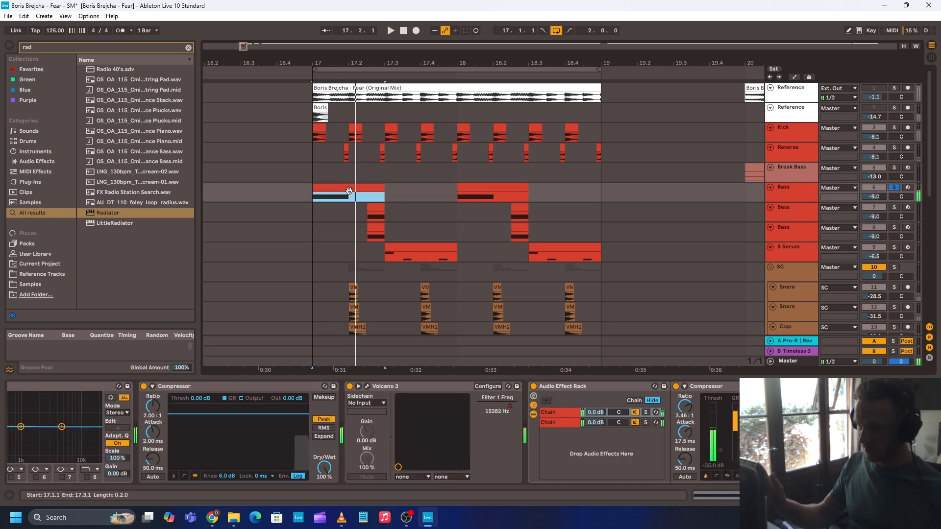
- Solo the second and third Bass tracks together and listen to them as a layer
{"action": "left_click", "coordinate": [782, 212]}
{"action": "left_click", "coordinate": [787, 227], "text": "shift"}
{"action": "key", "text": "s"}
{"action": "key", "text": "space"}
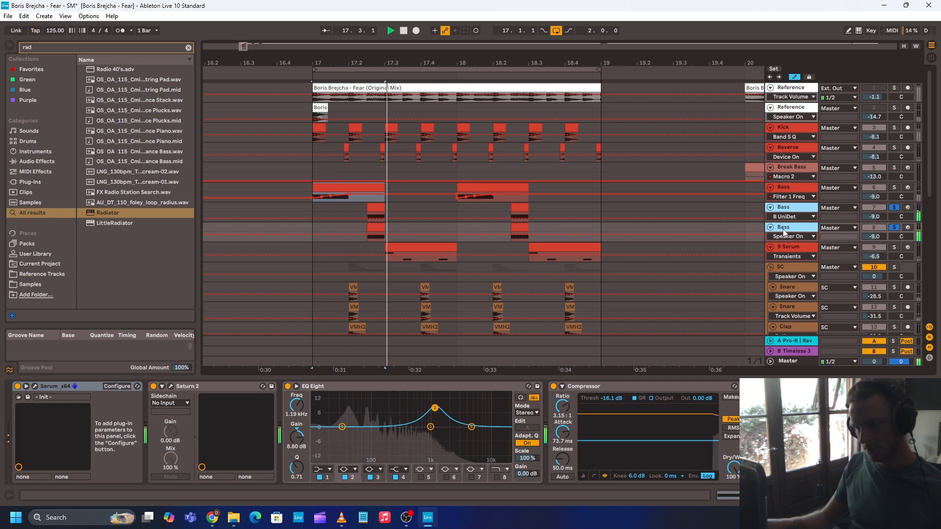
- Select the 9 Serum track's clip at 17.3.1, solo the track, and listen to it alone
{"action": "left_click", "coordinate": [413, 251]}
{"action": "key", "text": "s"}
{"action": "key", "text": "space"}
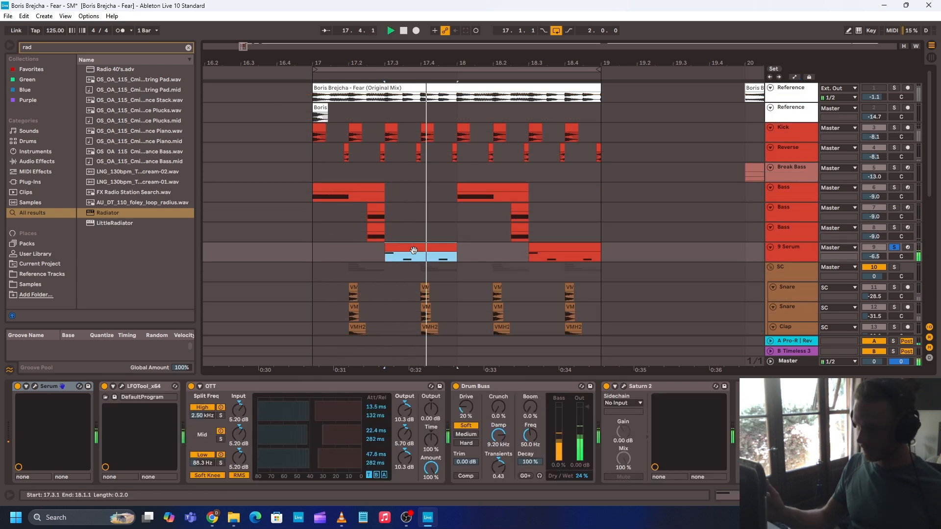
{"action": "key", "text": "space"}
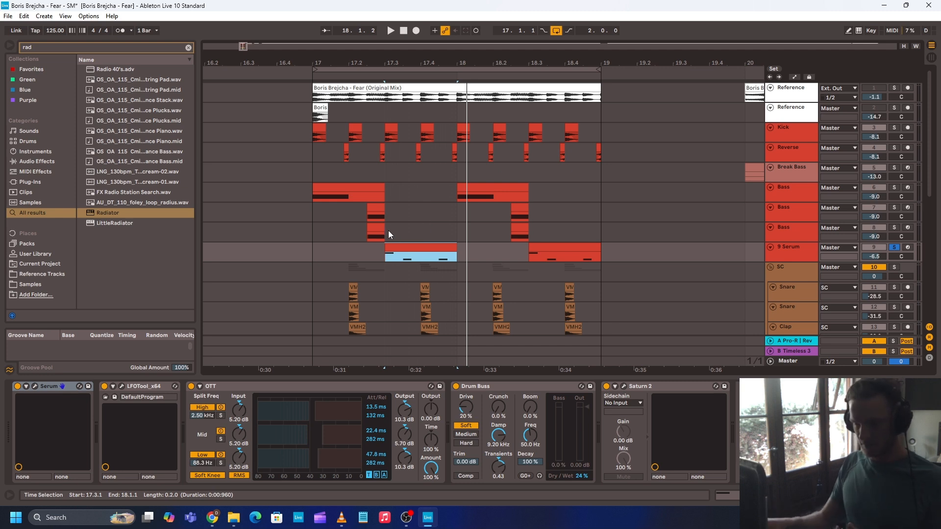
- Turn off the 9 Serum track's solo, re-solo it with its clip at 17.3.1 selected, and replay the clip
{"action": "left_click", "coordinate": [321, 246]}
{"action": "left_click", "coordinate": [804, 248]}
{"action": "key", "text": "s"}
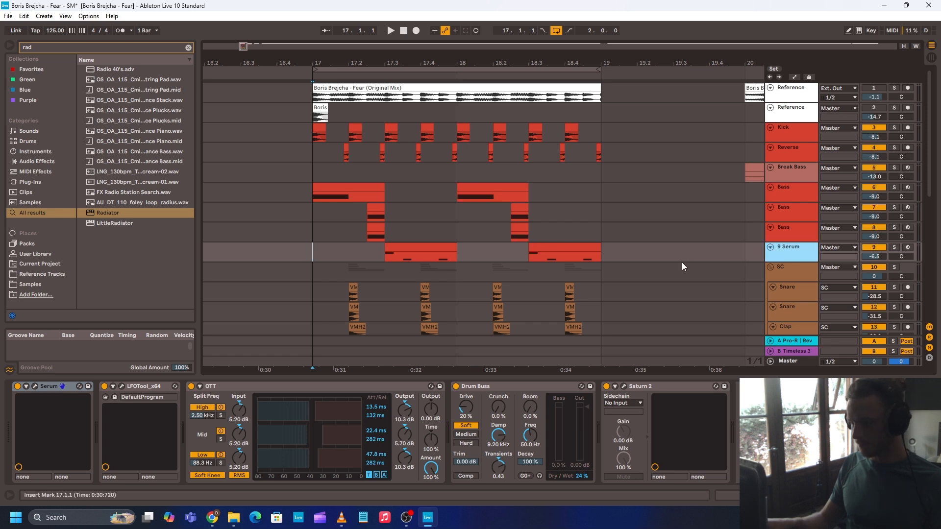
{"action": "left_click", "coordinate": [448, 254]}
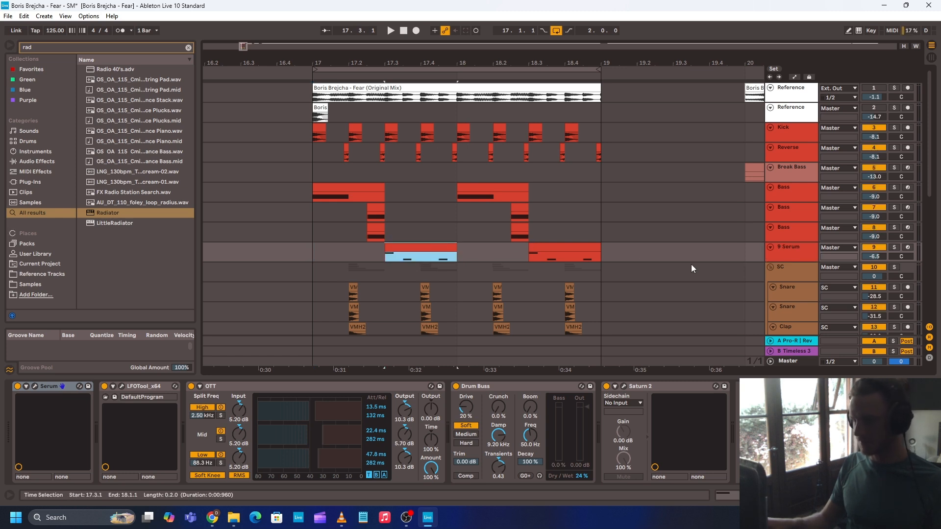
{"action": "key", "text": "s"}
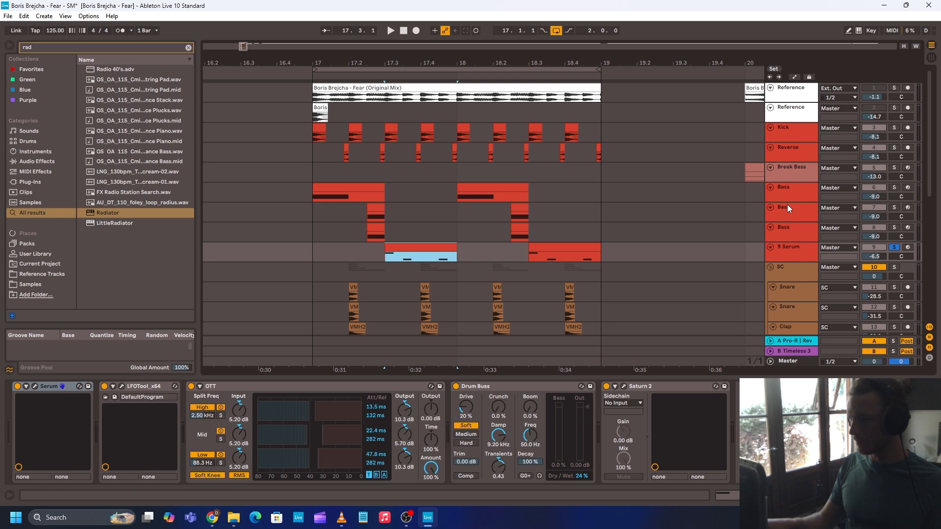
{"action": "key", "text": "space"}
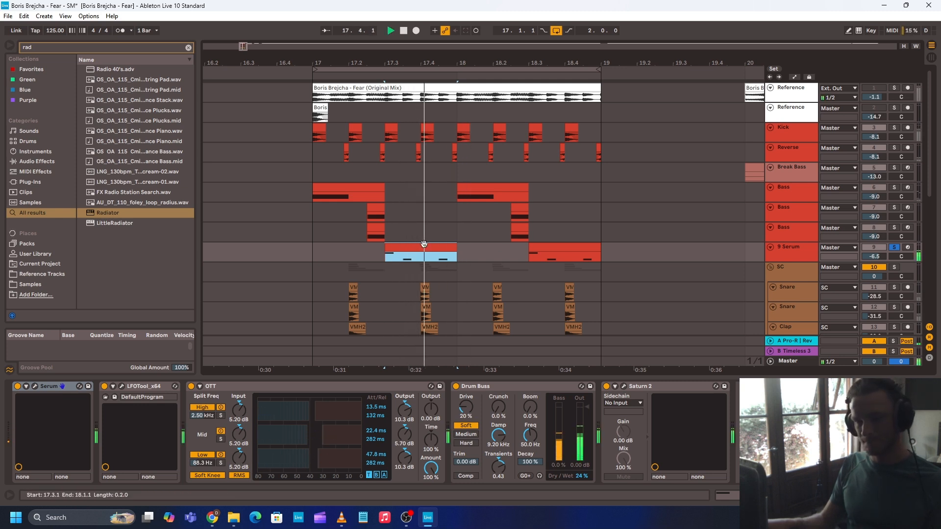
{"action": "key", "text": "space"}
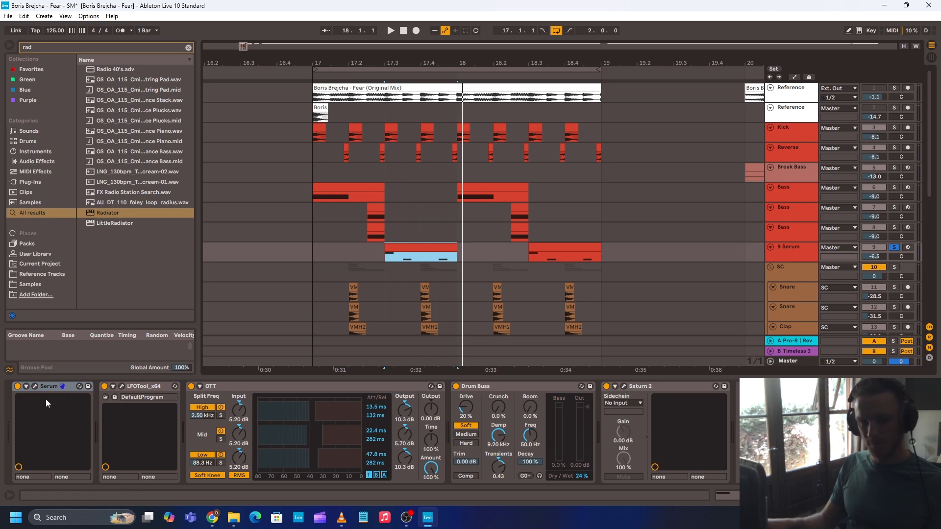
- Open Serum on the 9 Serum track, place its window nearer the centre, and listen to the patch
{"action": "left_click", "coordinate": [32, 387]}
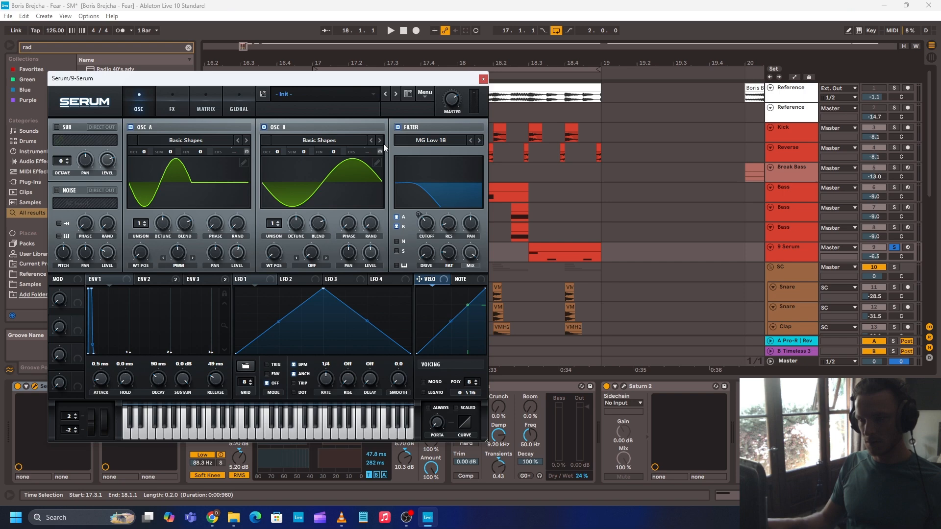
{"action": "left_click_drag", "start_coordinate": [329, 77], "coordinate": [551, 62]}
{"action": "key", "text": "space"}
{"action": "key", "text": "space"}
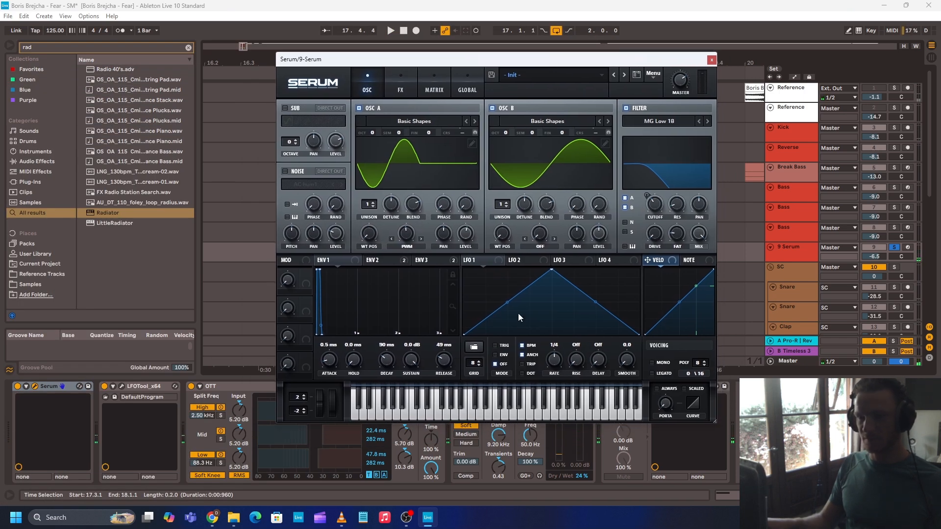
- Display the ENV 3 envelope and bypass all its destinations during playback to hear the patch without its coarse pitch modulation
{"action": "left_click", "coordinate": [439, 262]}
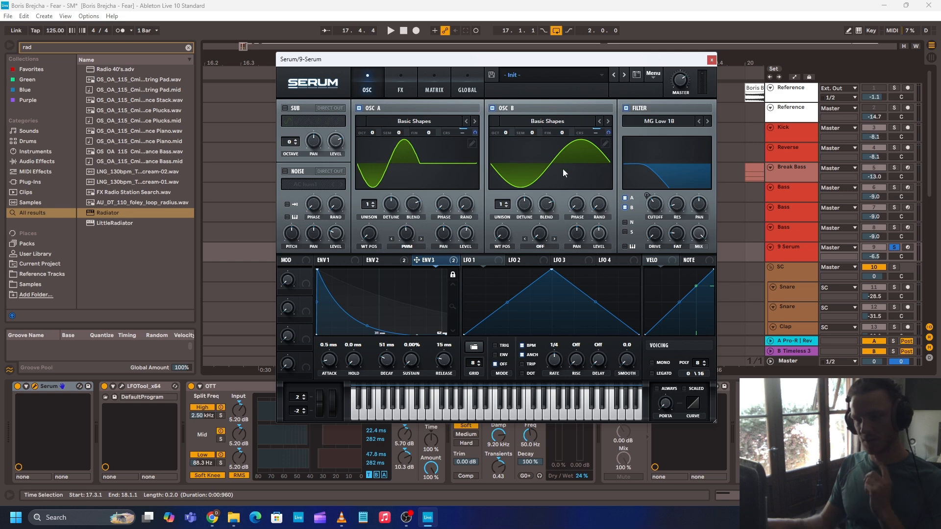
{"action": "key", "text": "space"}
{"action": "right_click", "coordinate": [438, 261]}
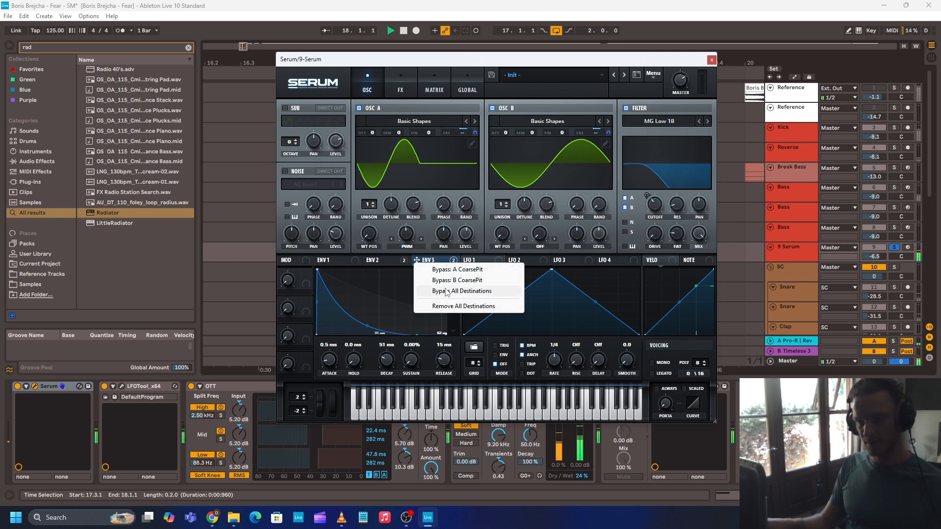
{"action": "left_click", "coordinate": [461, 292]}
{"action": "key", "text": "space"}
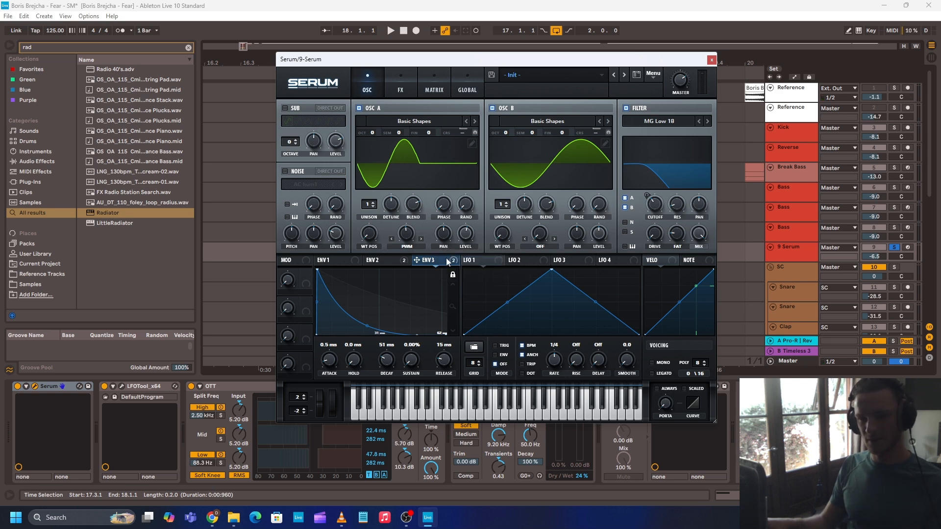
- Reactivate all ENV 3 destinations and replay the patch to hear it with its coarse pitch modulation
{"action": "right_click", "coordinate": [447, 261]}
{"action": "left_click", "coordinate": [457, 292]}
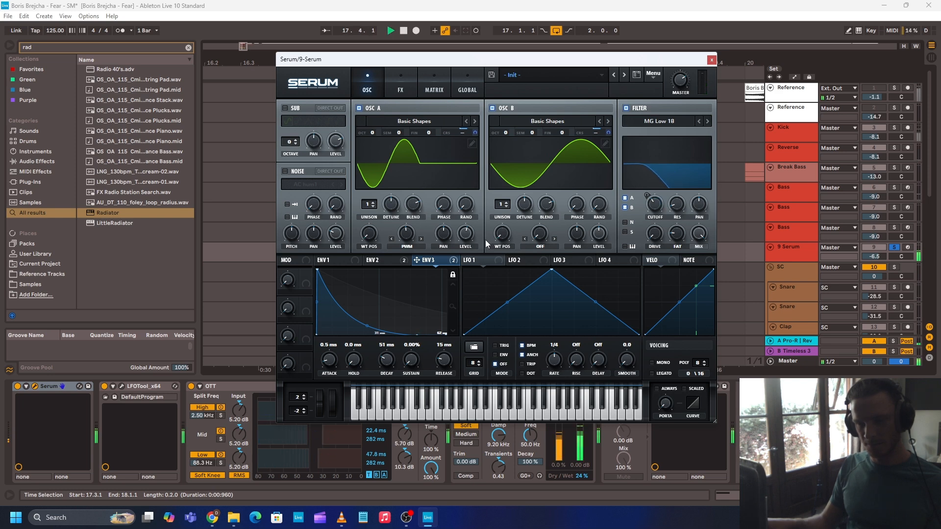
{"action": "key", "text": "space"}
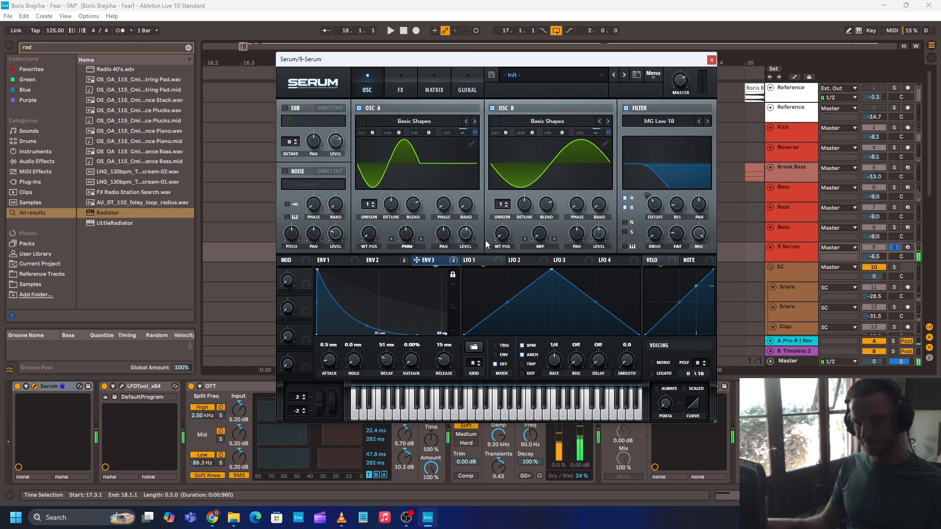
{"action": "key", "text": "space"}
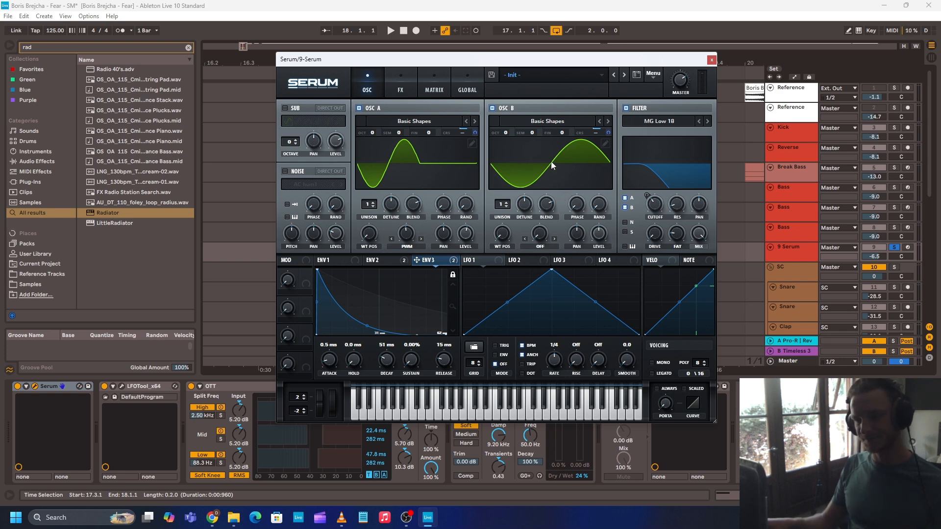
- Turn OSC A's PWM warp down to nothing and restore it twice during playback to compare the plain sine with the warped wave
{"action": "left_click_drag", "start_coordinate": [666, 66], "coordinate": [587, 44]}
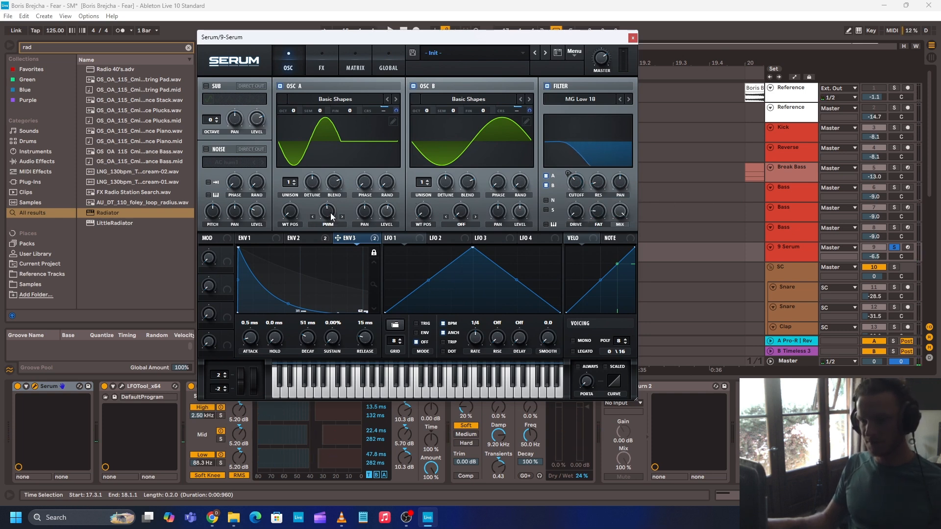
{"action": "left_click_drag", "start_coordinate": [330, 212], "coordinate": [320, 301]}
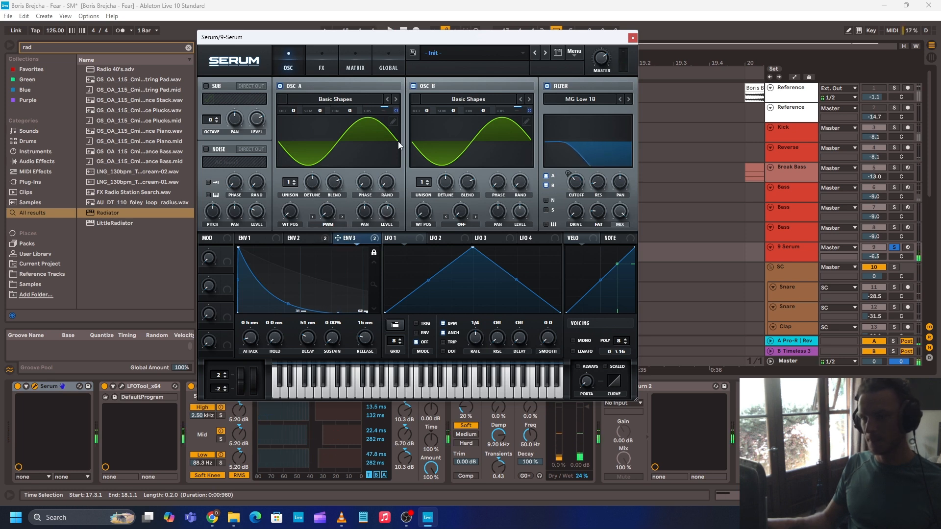
{"action": "double_click", "coordinate": [321, 217]}
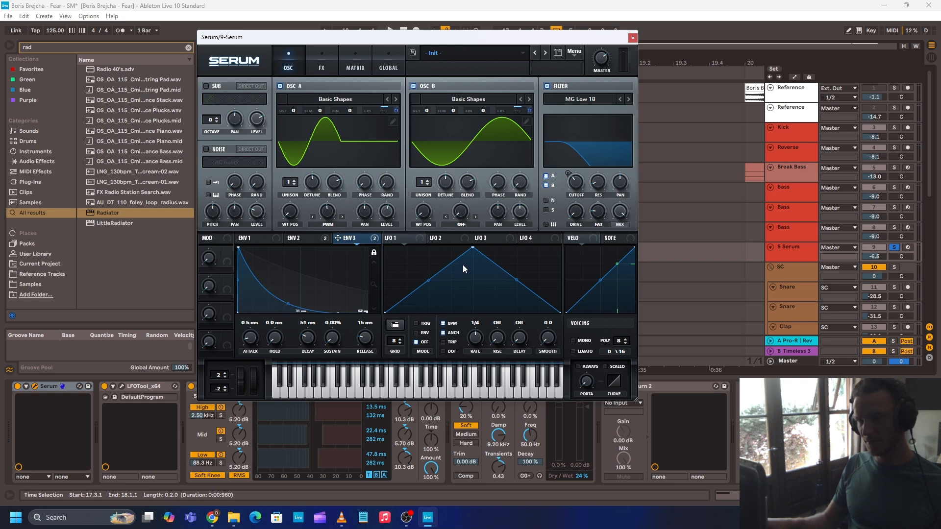
{"action": "left_click_drag", "start_coordinate": [327, 211], "coordinate": [301, 347]}
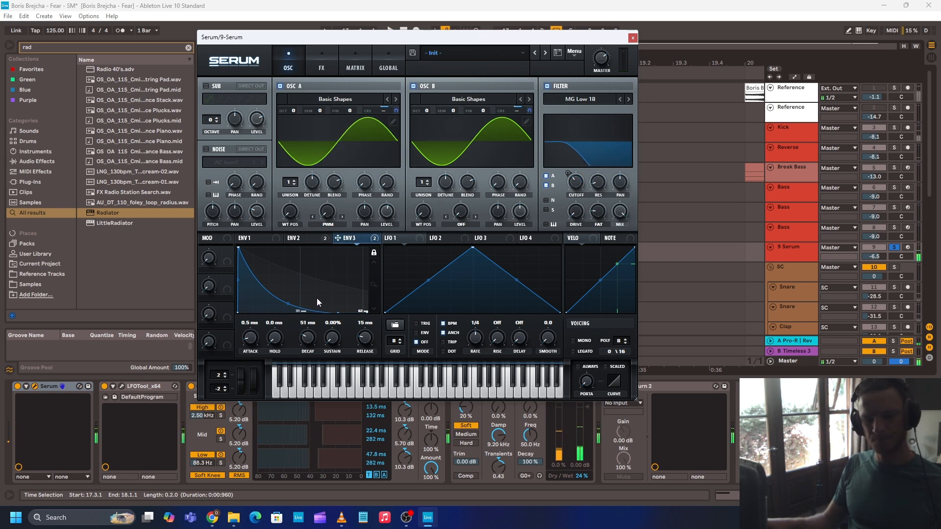
{"action": "key", "text": "space"}
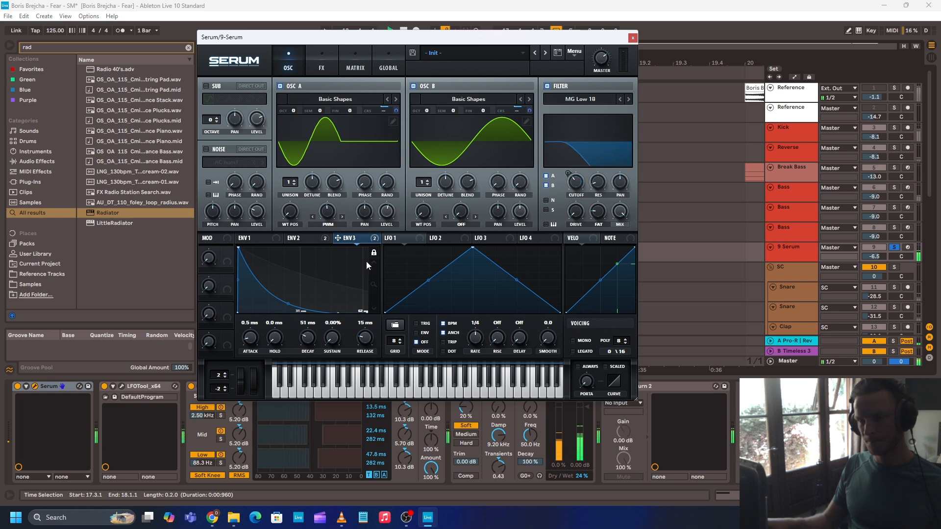
- Display Serum's effects rack and toggle the compressor and the MG Low 12 filter one at a time during playback to hear their contribution
{"action": "left_click", "coordinate": [330, 66]}
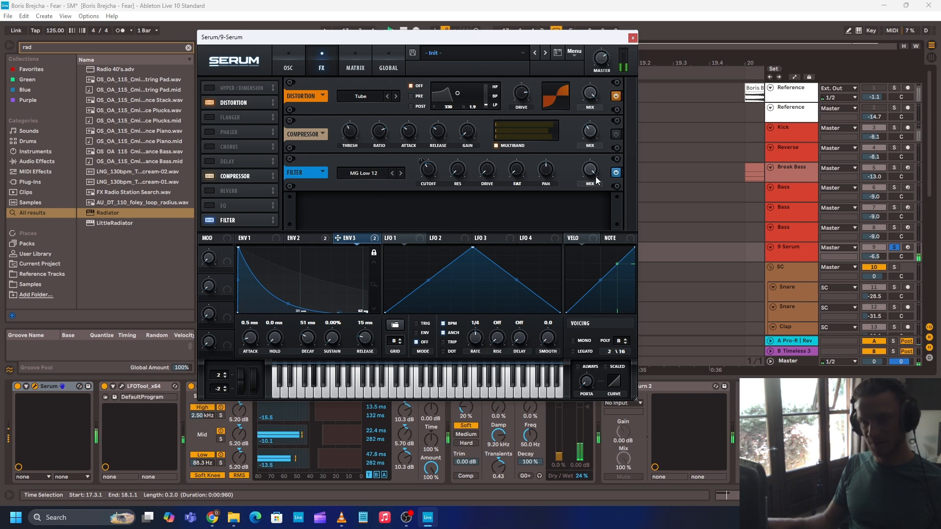
{"action": "left_click", "coordinate": [614, 137]}
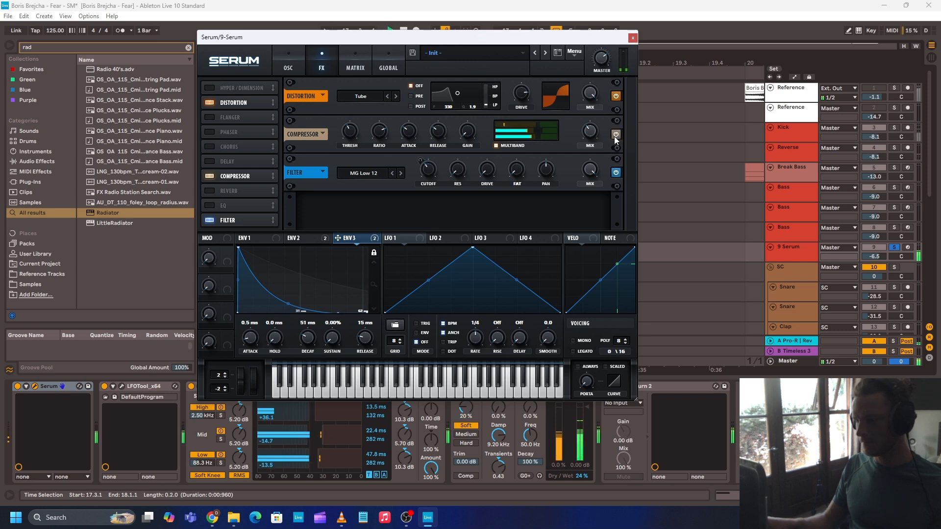
{"action": "left_click", "coordinate": [615, 135]}
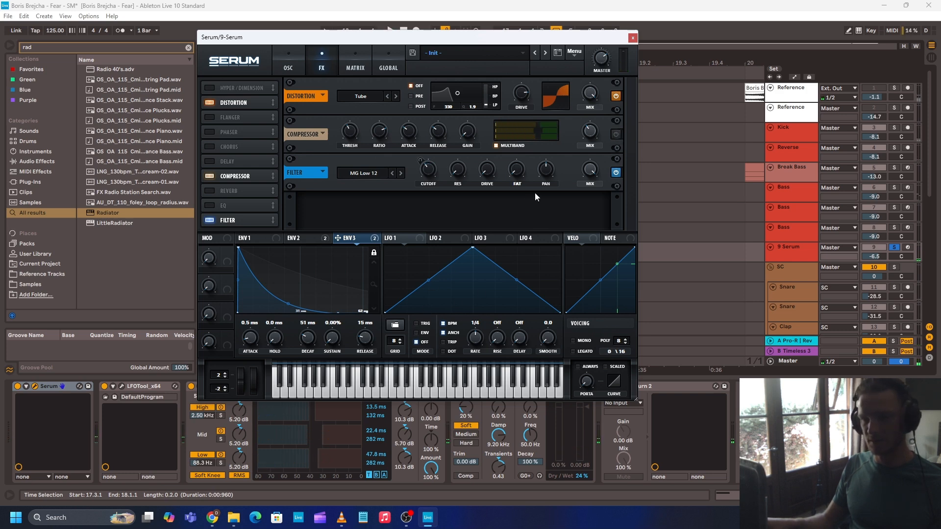
{"action": "left_click", "coordinate": [616, 172]}
{"action": "key", "text": "space"}
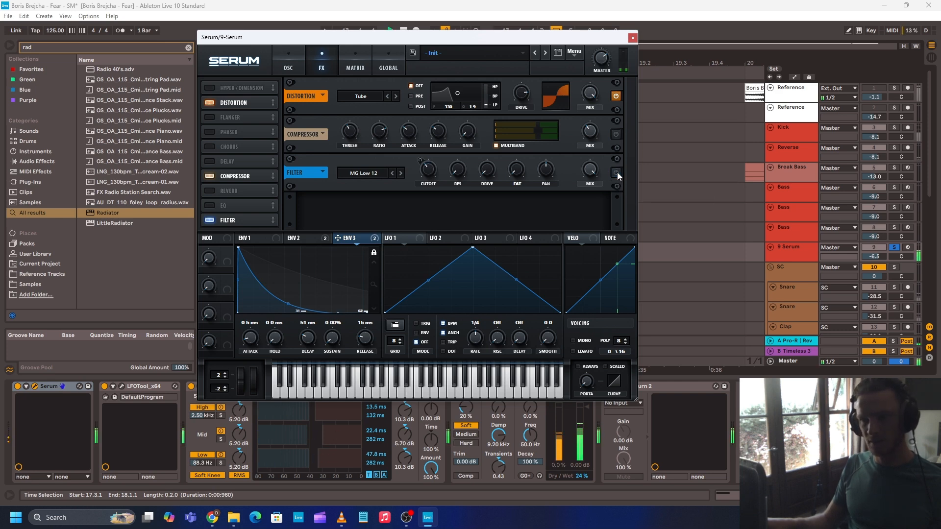
{"action": "left_click", "coordinate": [616, 172]}
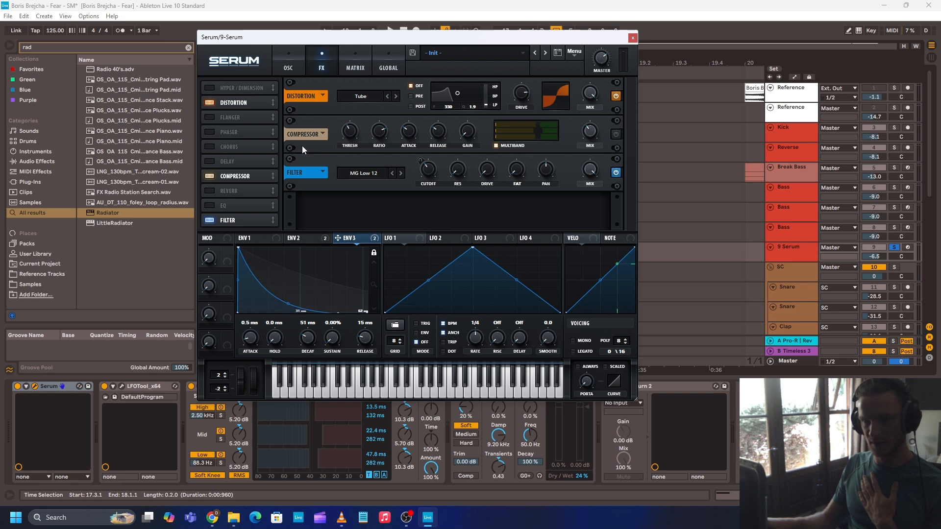
- Remove the compressor from Serum's effects rack, replay the patch, and close the Serum window
{"action": "left_click", "coordinate": [214, 177]}
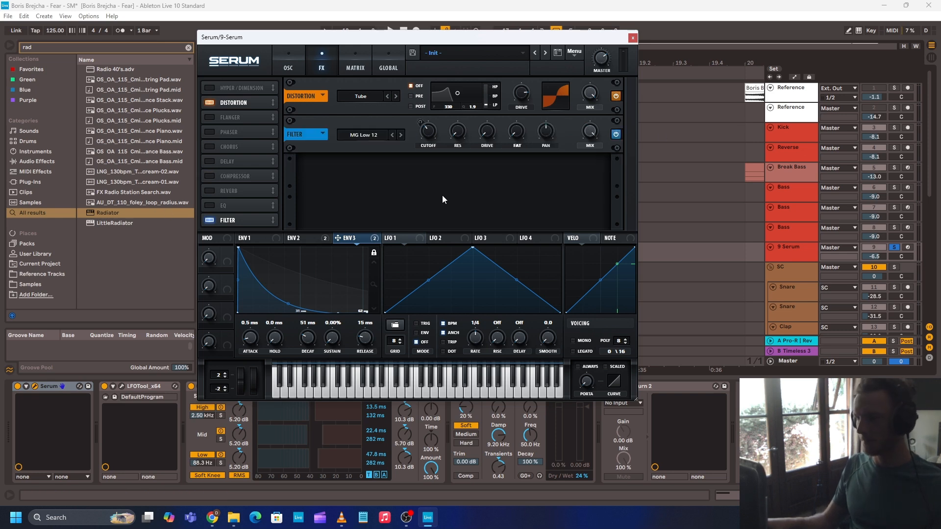
{"action": "key", "text": "space"}
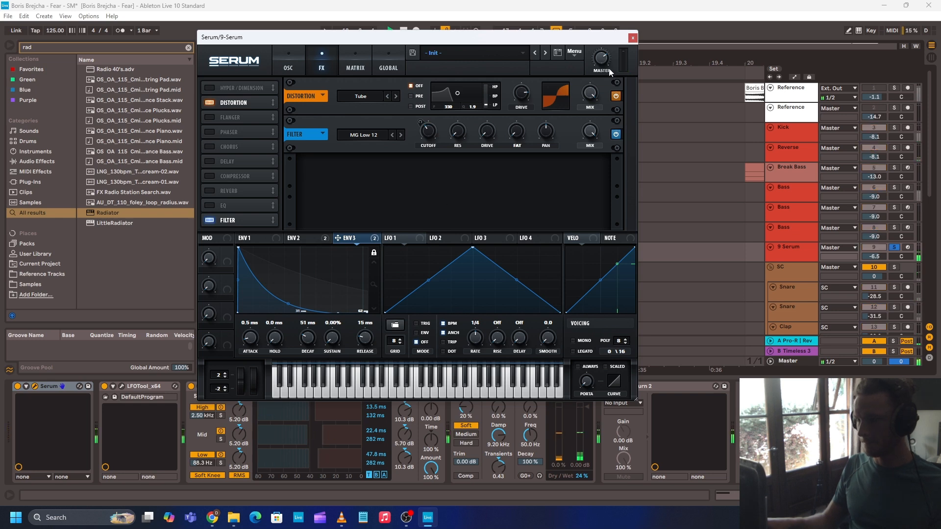
{"action": "left_click", "coordinate": [633, 38]}
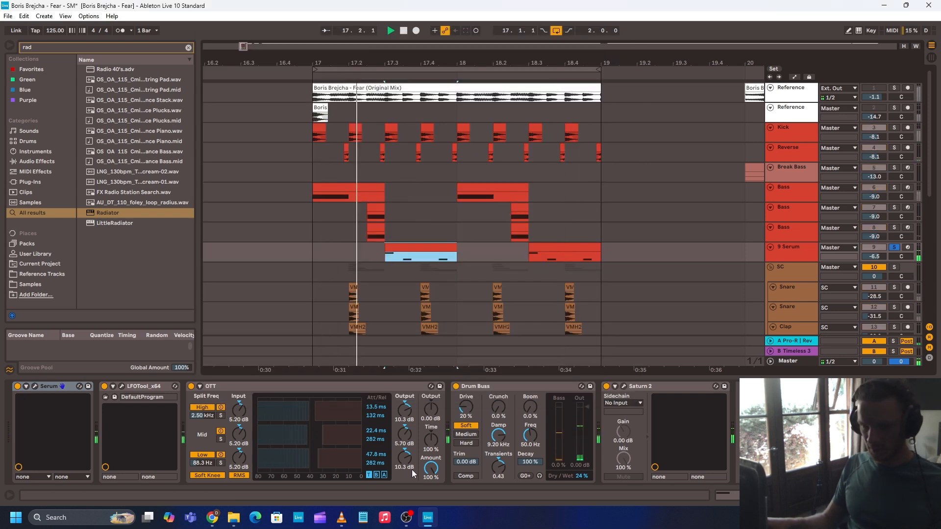
- Examine the OTT and Drum Buss devices on the 9 Serum track, including Drum Buss's Transients setting
{"action": "left_click", "coordinate": [233, 387]}
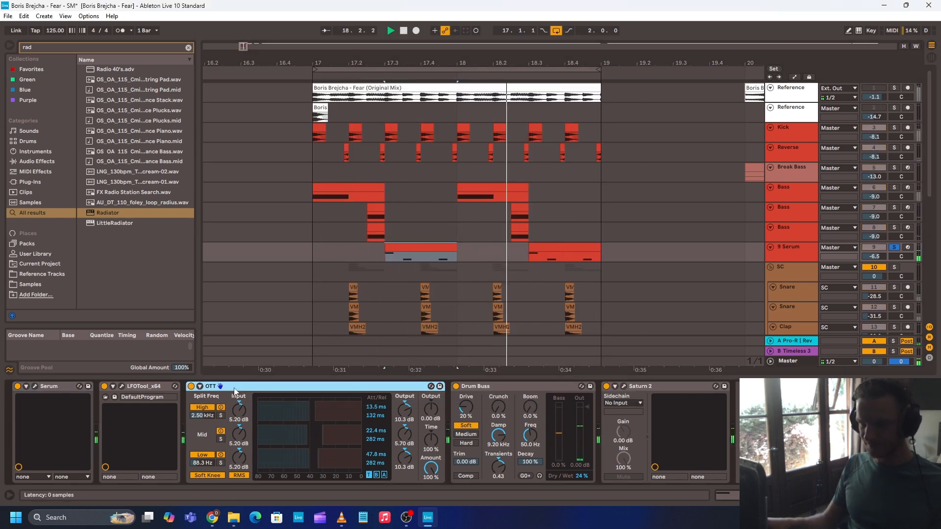
{"action": "left_click", "coordinate": [498, 389]}
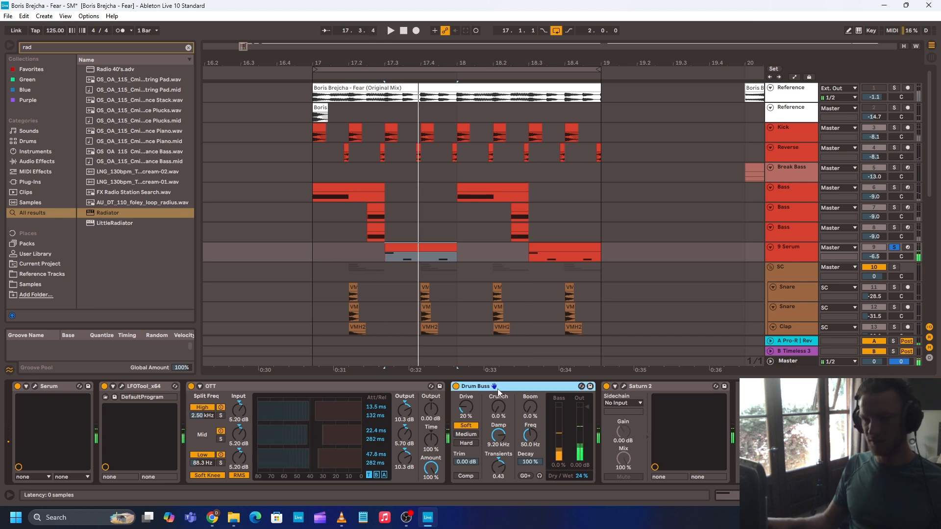
{"action": "left_click", "coordinate": [494, 470]}
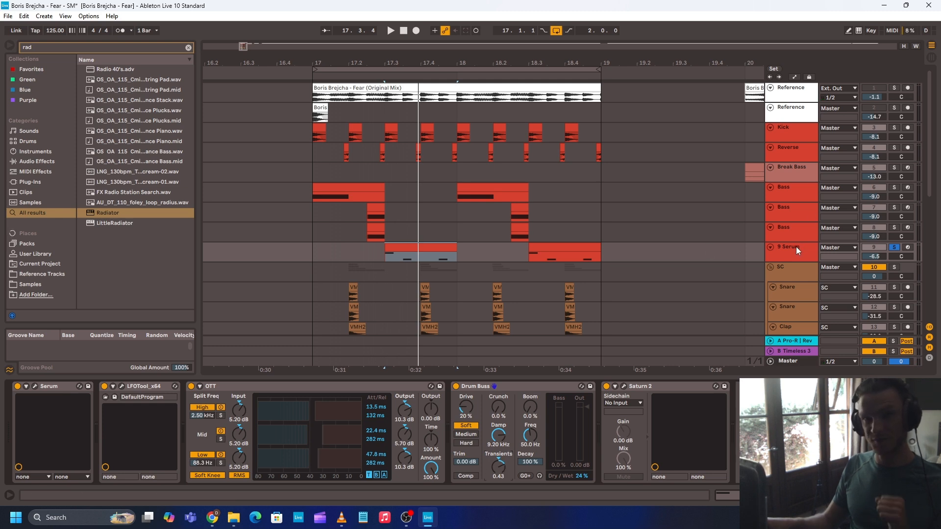
- Open Saturn 2 on the 9 Serum track and solo its upper Old Tape band during playback to hear it alone
{"action": "left_click", "coordinate": [623, 388]}
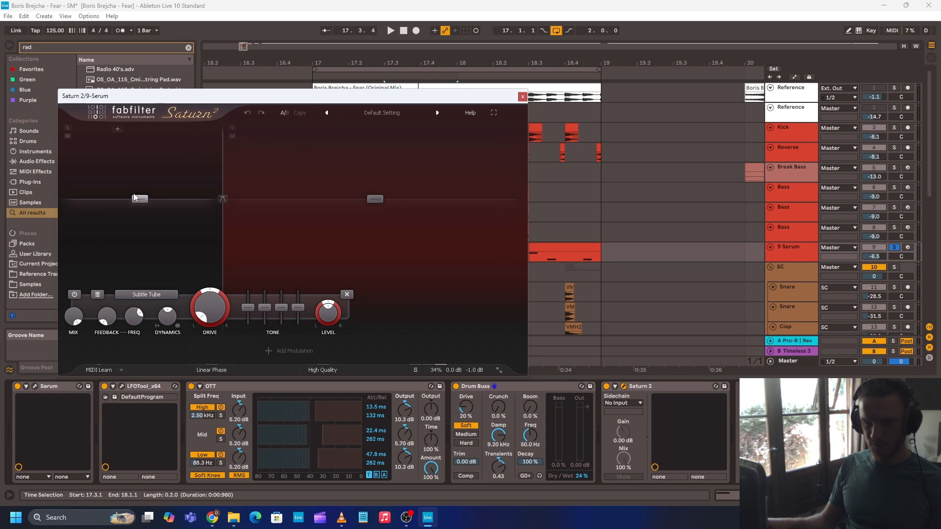
{"action": "key", "text": "space"}
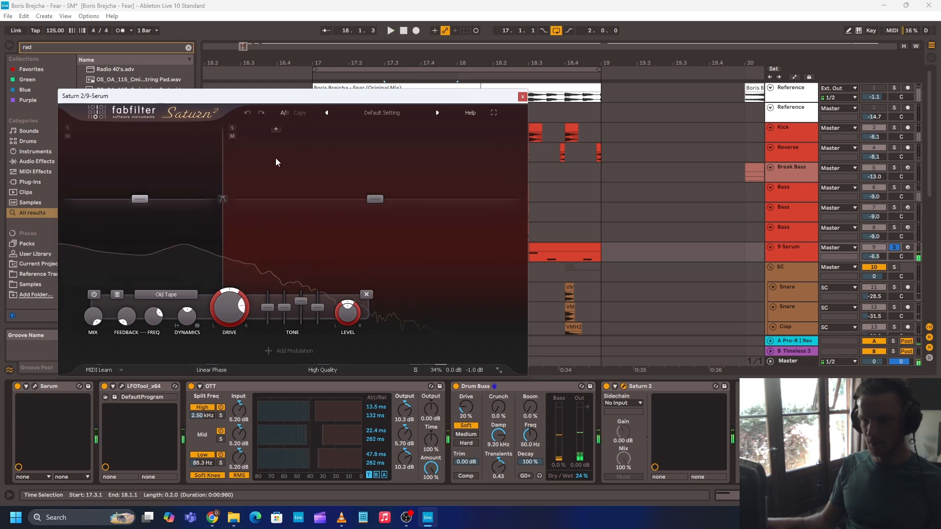
{"action": "left_click", "coordinate": [289, 211]}
{"action": "key", "text": "space"}
{"action": "left_click", "coordinate": [233, 127]}
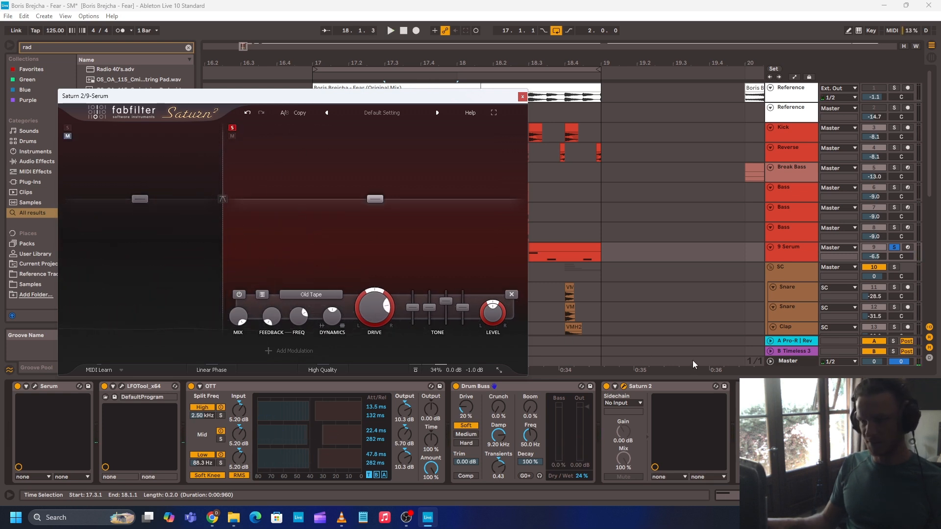
{"action": "key", "text": "space"}
{"action": "key", "text": "space"}
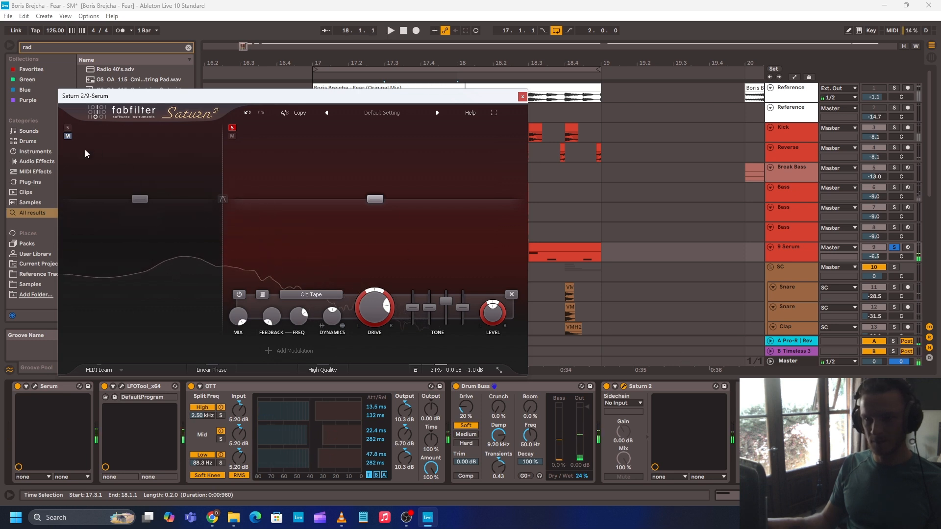
- Switch Saturn 2's solo to the lower Subtle Tube band, listen to it, and close the plug-in window
{"action": "left_click", "coordinate": [232, 128]}
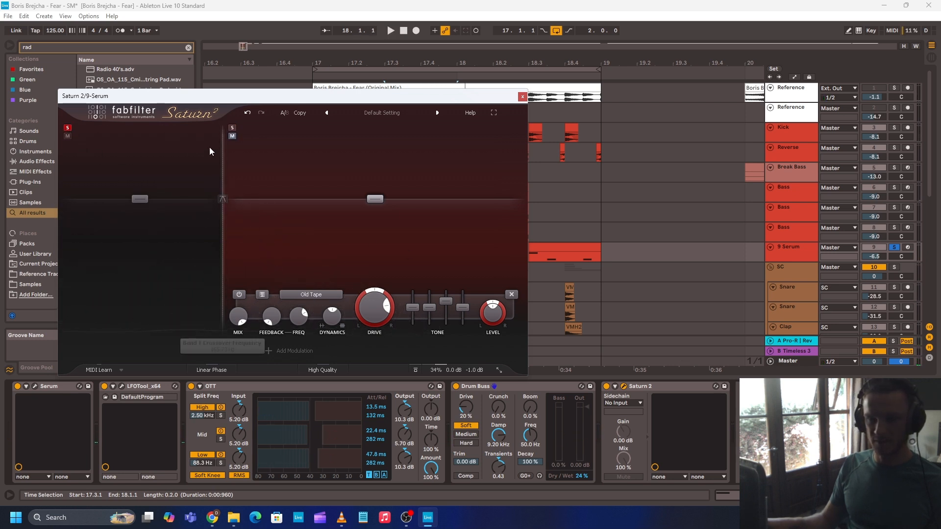
{"action": "left_click", "coordinate": [179, 156]}
{"action": "key", "text": "space"}
{"action": "key", "text": "space"}
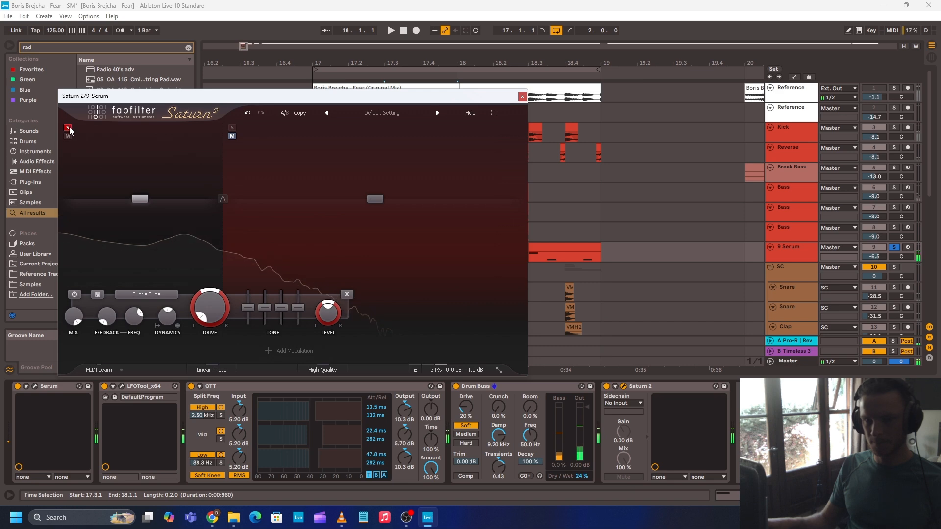
{"action": "left_click", "coordinate": [523, 97]}
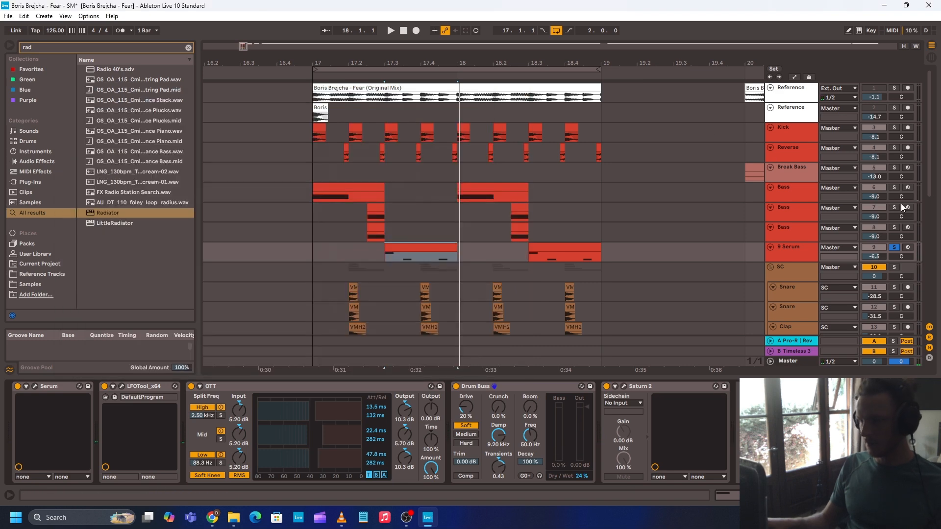
- Solo the three Bass tracks together with the 9 Serum track, listen to them, and place the insert marker at 17.1.1
{"action": "left_click", "coordinate": [781, 193], "text": "shift"}
{"action": "key", "text": "s"}
{"action": "key", "text": "space"}
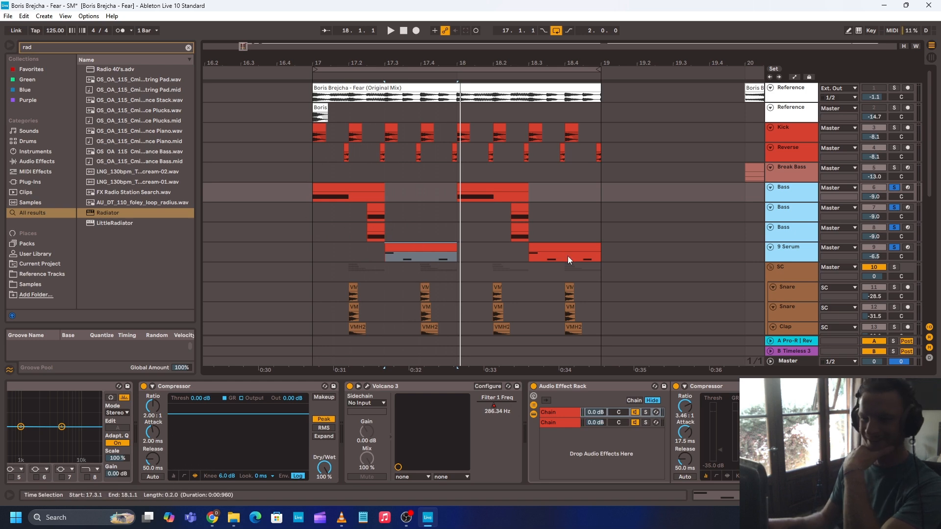
{"action": "left_click", "coordinate": [309, 215]}
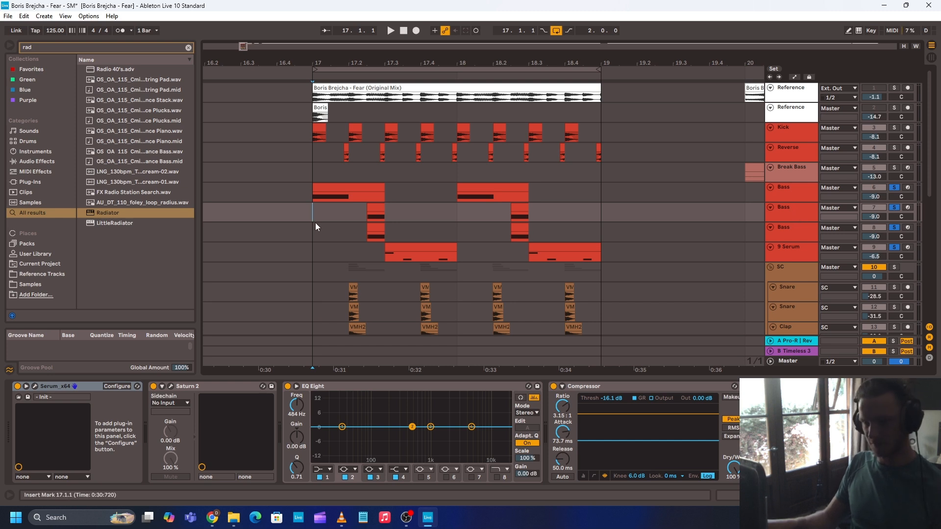
- Solo the SC group containing the snares, clap and 14 Audio, and listen to its layers together
{"action": "scroll", "coordinate": [543, 193], "scroll_direction": "down", "scroll_amount": 3}
{"action": "left_click", "coordinate": [790, 202]}
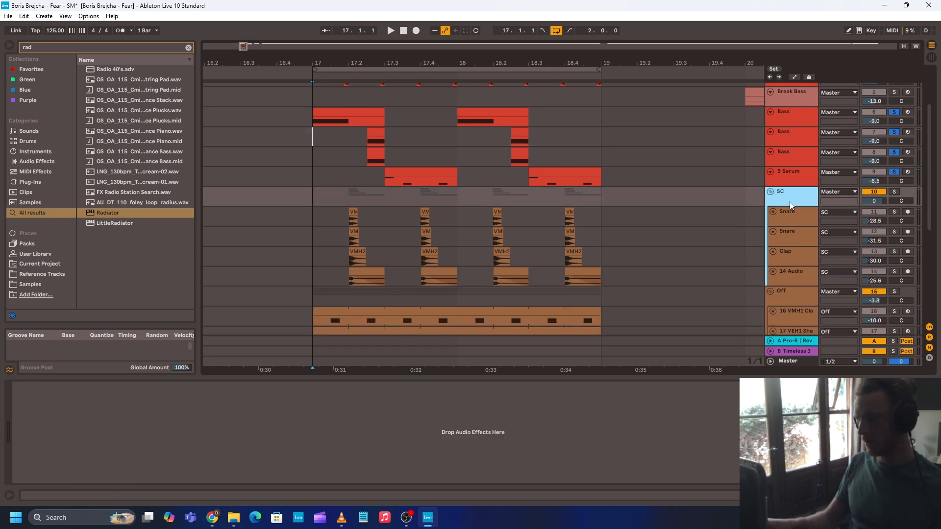
{"action": "key", "text": "s"}
{"action": "key", "text": "space"}
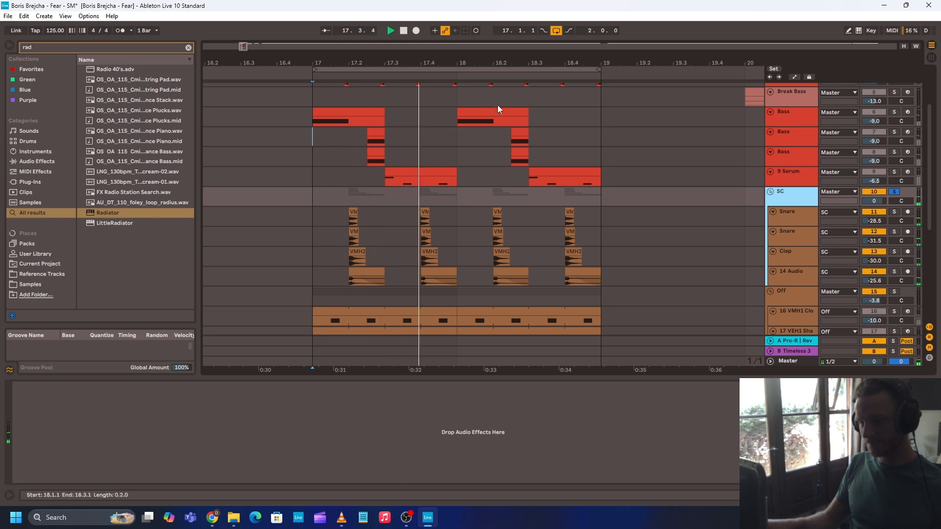
{"action": "left_click_drag", "start_coordinate": [423, 64], "coordinate": [447, 66]}
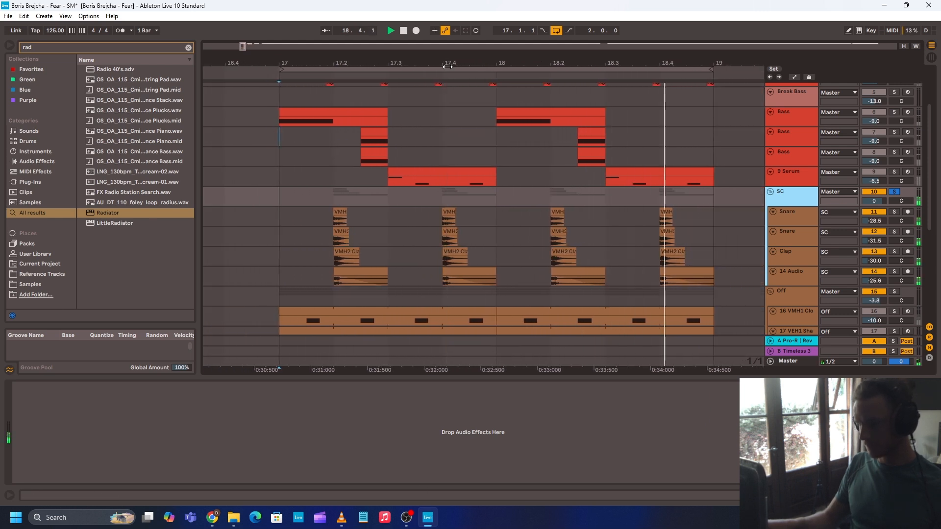
{"action": "key", "text": "space"}
- Select the VMH1 Claps clip at beat 17.2 on the first Snare track, solo that track, and listen to it
{"action": "left_click_drag", "start_coordinate": [341, 65], "coordinate": [396, 94]}
{"action": "left_click", "coordinate": [393, 212]}
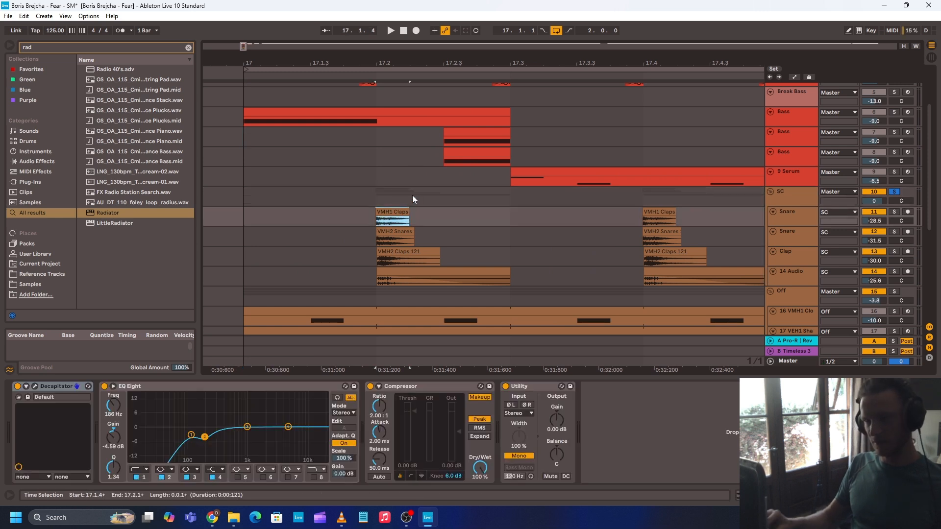
{"action": "key", "text": "space"}
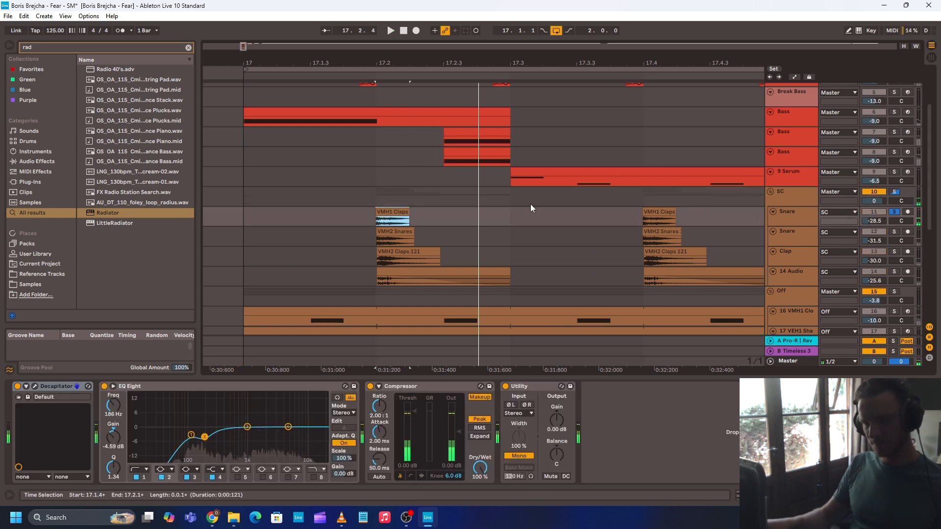
- Solo the second Snare track, holding the VMH2 Snares clips, and listen to it alone
{"action": "left_click", "coordinate": [811, 239]}
{"action": "key", "text": "space"}
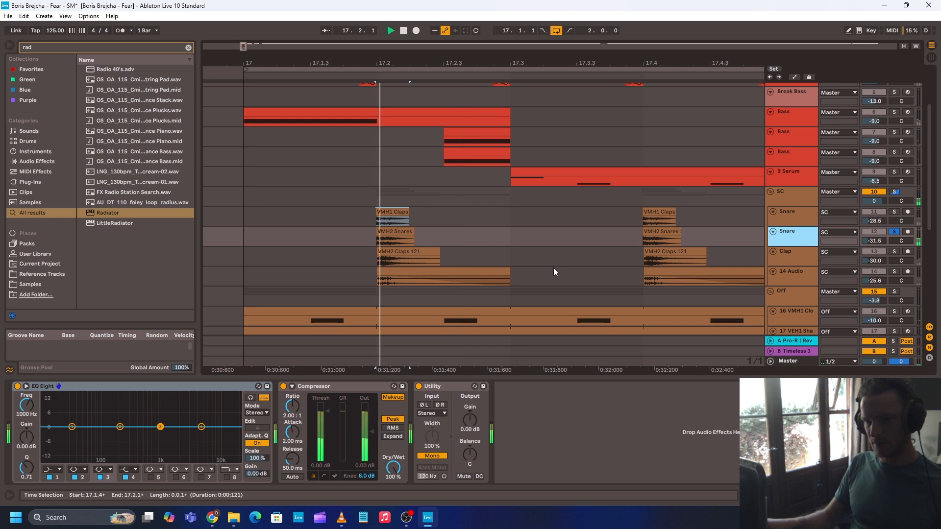
{"action": "key", "text": "space"}
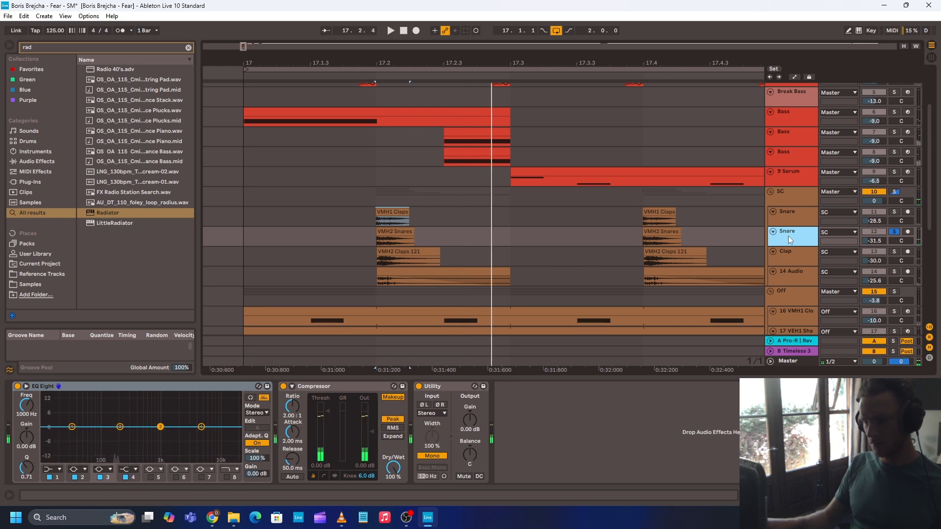
- Solo the Clap track and listen to it, and do the same with the 14 Audio track
{"action": "left_click", "coordinate": [798, 259]}
{"action": "key", "text": "space"}
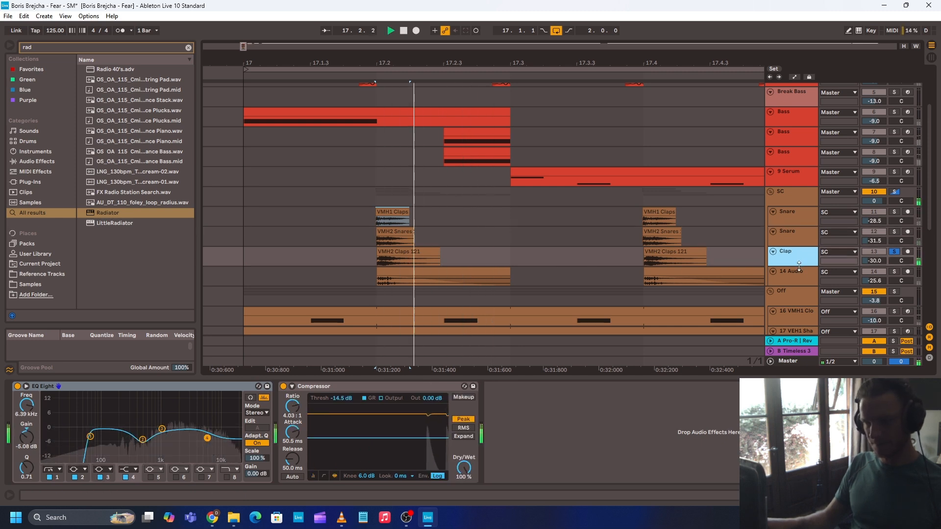
{"action": "left_click", "coordinate": [796, 275]}
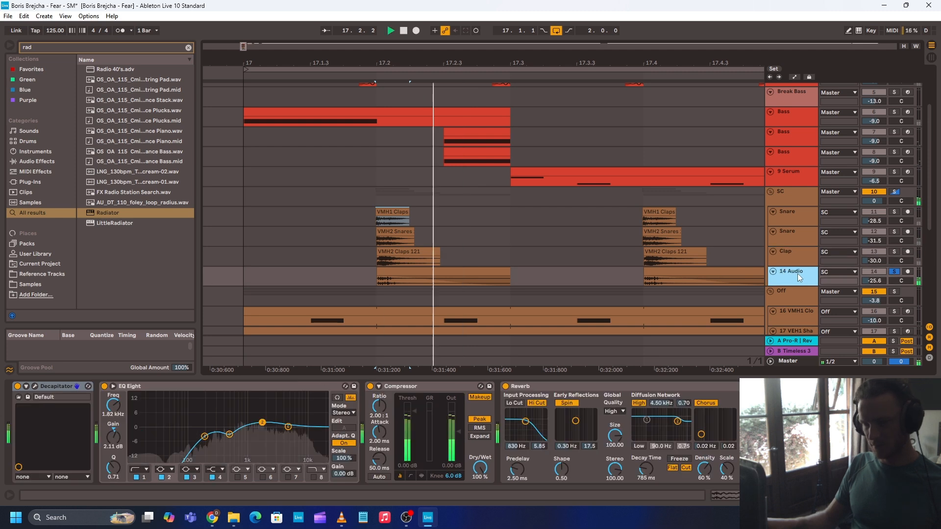
{"action": "key", "text": "space"}
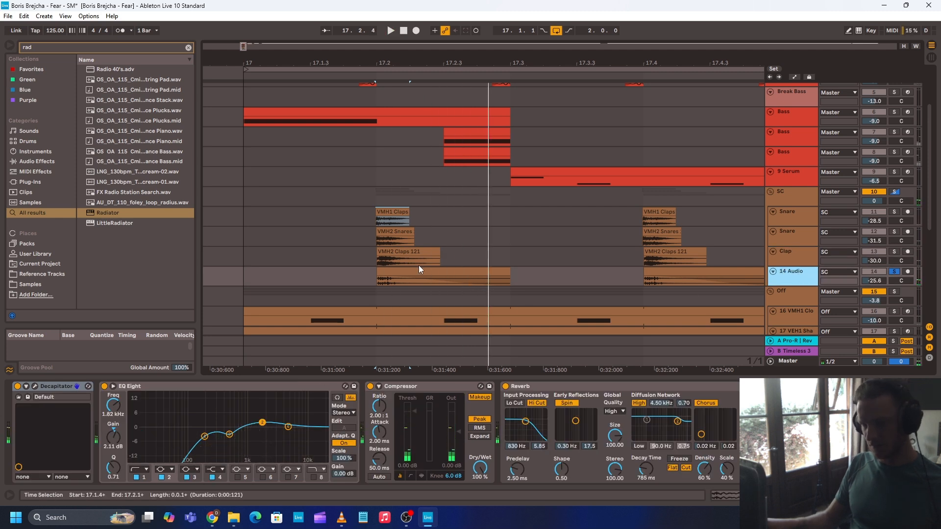
- Select the 14 Audio clip at 17.2 and examine closely how the snare, clap and 14 Audio clips start around that beat
{"action": "left_click", "coordinate": [451, 272]}
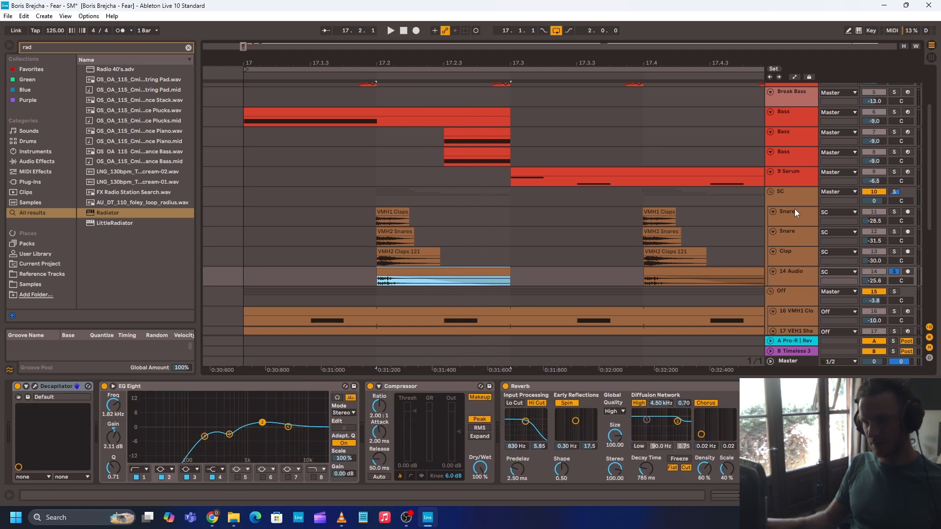
{"action": "left_click_drag", "start_coordinate": [378, 64], "coordinate": [505, 63]}
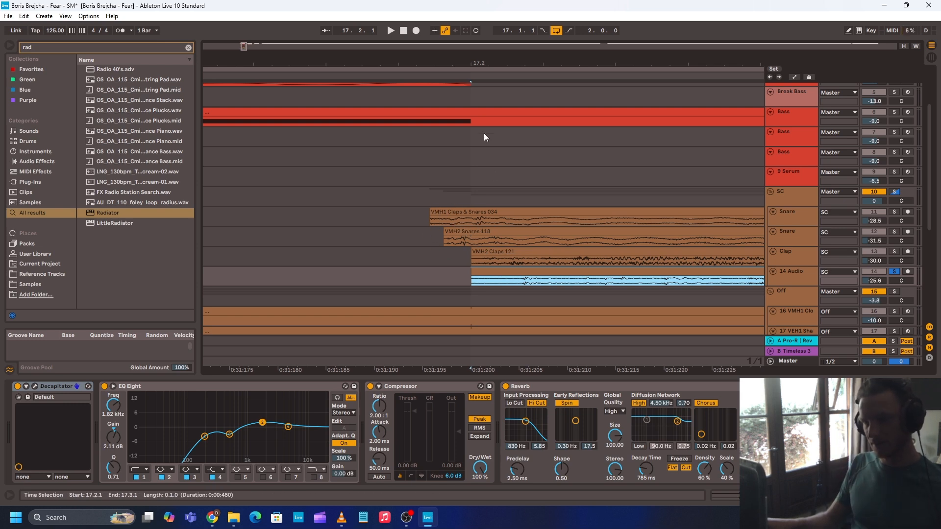
{"action": "left_click_drag", "start_coordinate": [477, 65], "coordinate": [401, 292]}
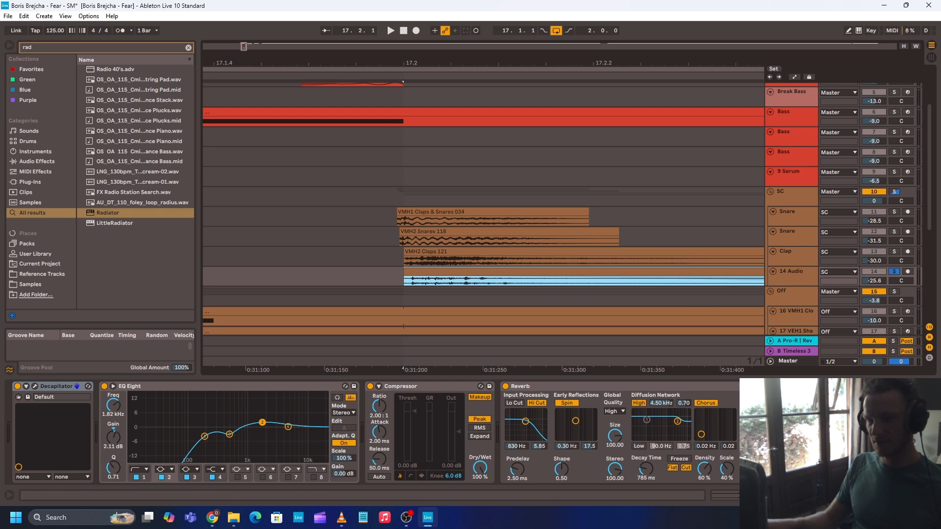
{"action": "left_click_drag", "start_coordinate": [418, 65], "coordinate": [485, 245]}
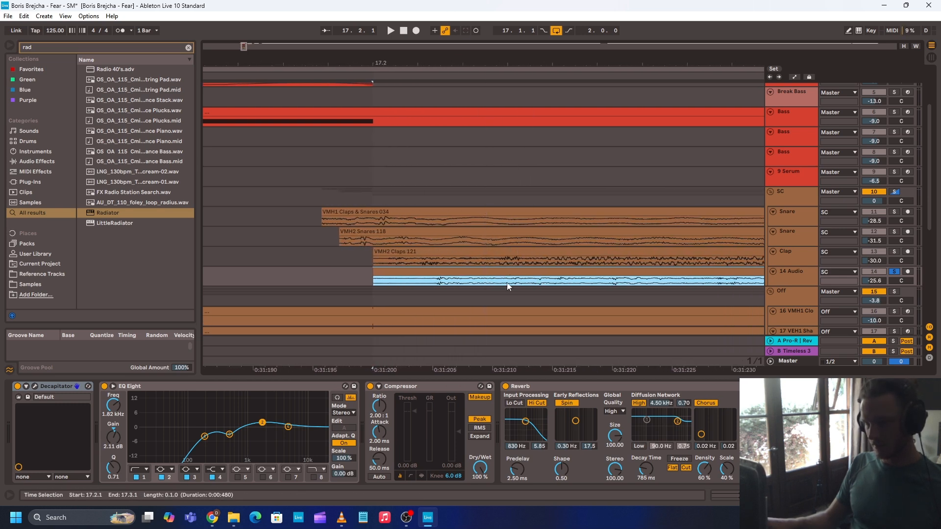
{"action": "scroll", "coordinate": [445, 283], "scroll_direction": "down", "scroll_amount": 3}
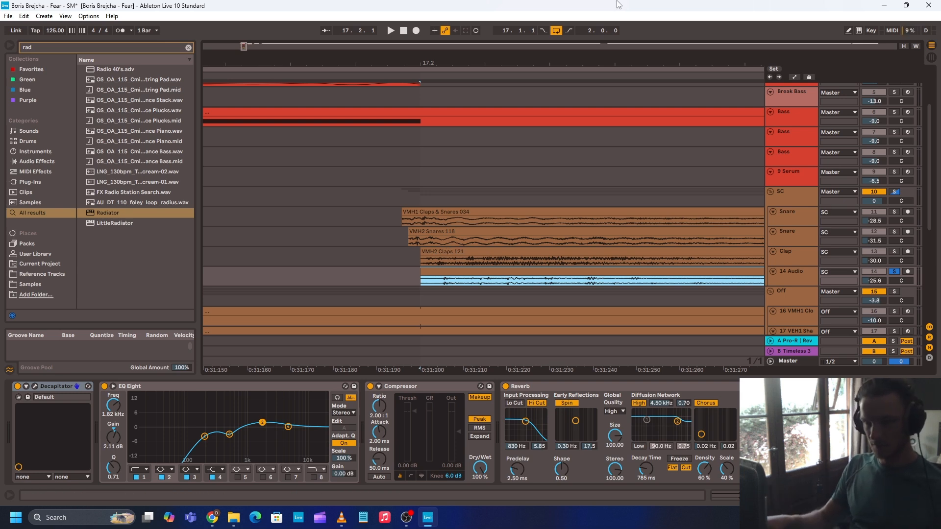
{"action": "mouse_move", "coordinate": [515, 58]}
{"action": "left_mouse_down"}
{"action": "mouse_move", "coordinate": [316, 54]}
{"action": "mouse_move", "coordinate": [314, 35]}
{"action": "mouse_move", "coordinate": [371, 34]}
{"action": "left_mouse_up"}
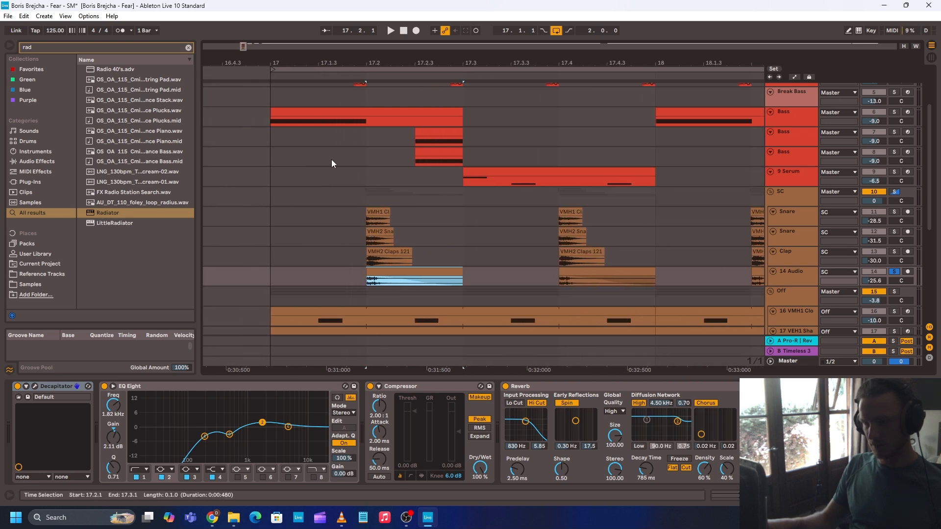
- Listen to 14 Audio alone, and solo the whole SC group to hear its four layers together
{"action": "key", "text": "space"}
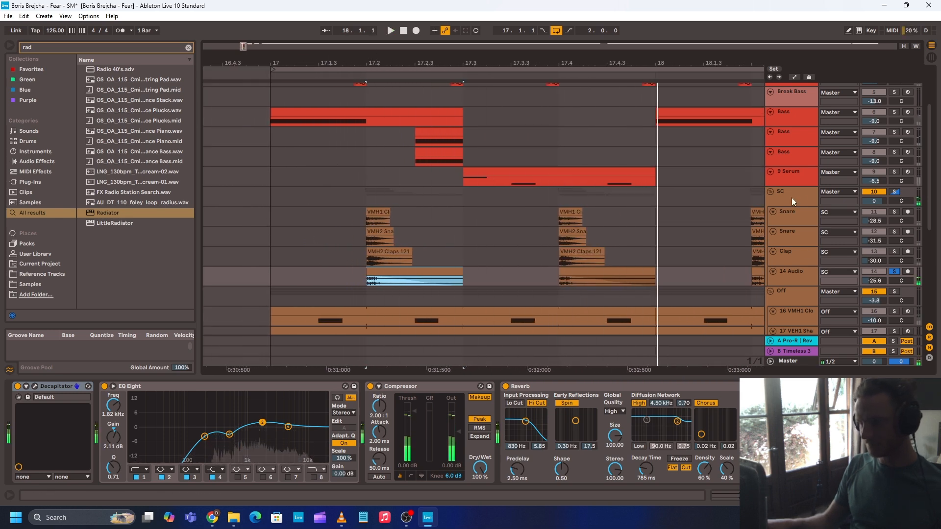
{"action": "left_click", "coordinate": [792, 198]}
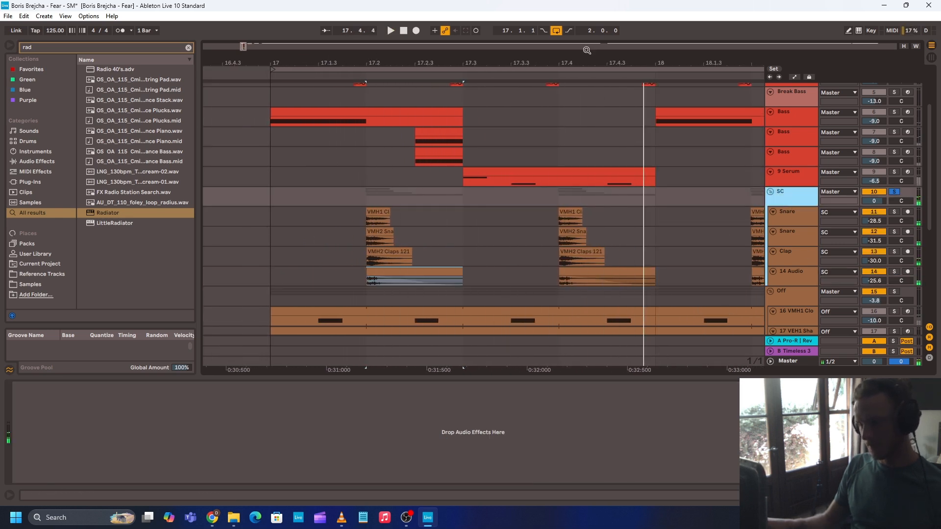
{"action": "mouse_move", "coordinate": [586, 61]}
{"action": "left_mouse_down"}
{"action": "mouse_move", "coordinate": [459, 60]}
{"action": "mouse_move", "coordinate": [349, 41]}
{"action": "mouse_move", "coordinate": [588, 49]}
{"action": "mouse_move", "coordinate": [368, 49]}
{"action": "left_mouse_up"}
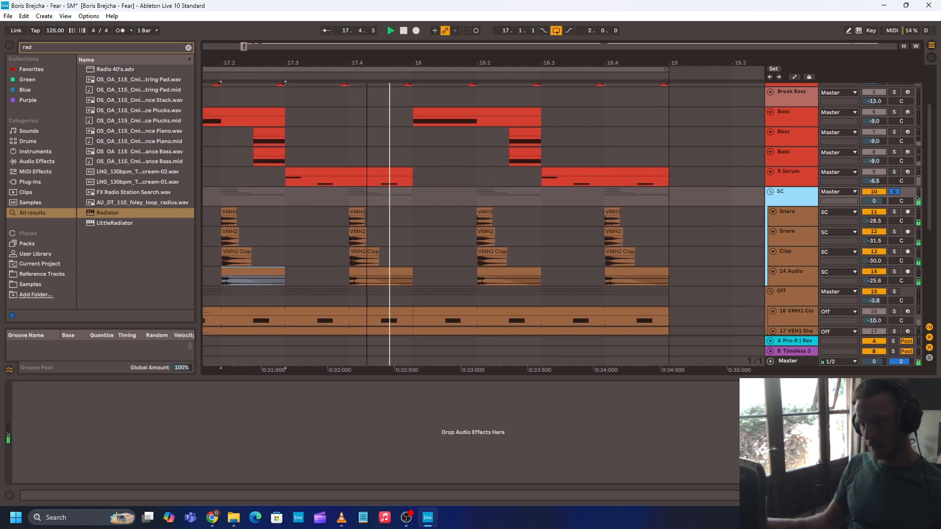
{"action": "key", "text": "space"}
{"action": "left_click_drag", "start_coordinate": [437, 54], "coordinate": [513, 83]}
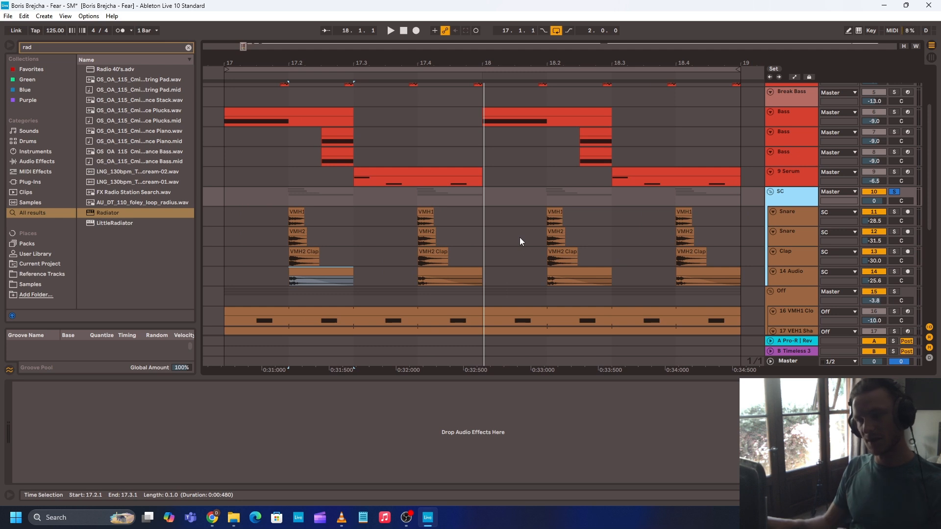
- Select the range from 17.1.1 to 18.1.1 across the SC group and its snare, clap and 14 Audio tracks
{"action": "left_click", "coordinate": [226, 203]}
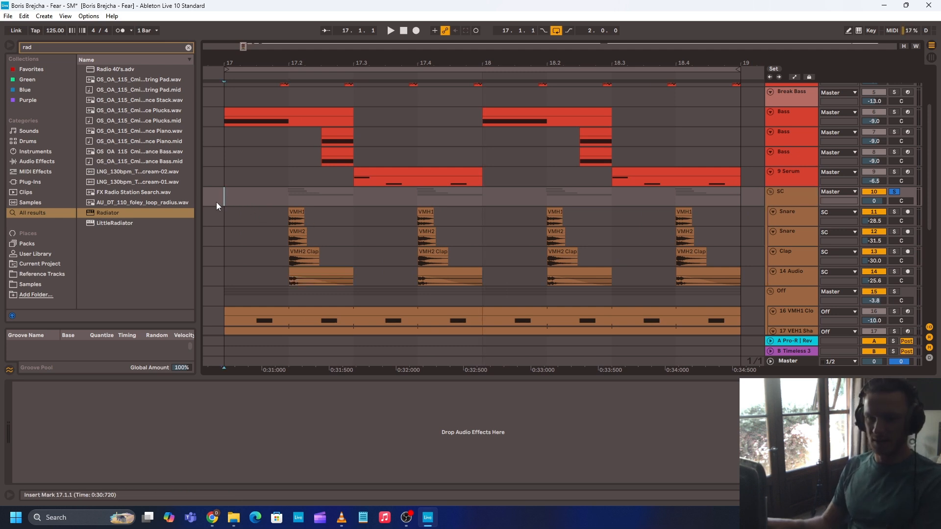
{"action": "key", "text": "shift+Right"}
{"action": "key", "text": "shift+Down"}
{"action": "key", "text": "shift+Down"}
{"action": "key", "text": "shift+Down"}
{"action": "key", "text": "shift+Down"}
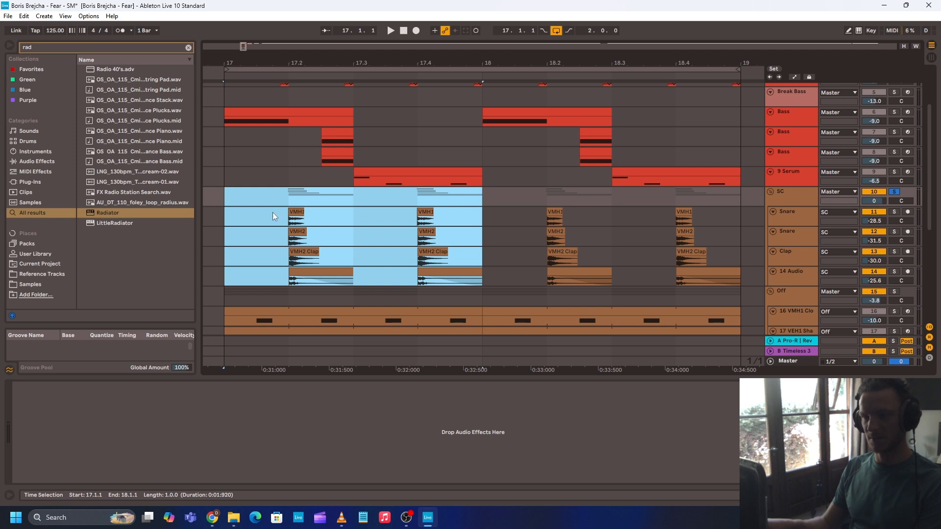
{"action": "left_click_drag", "start_coordinate": [225, 199], "coordinate": [480, 282]}
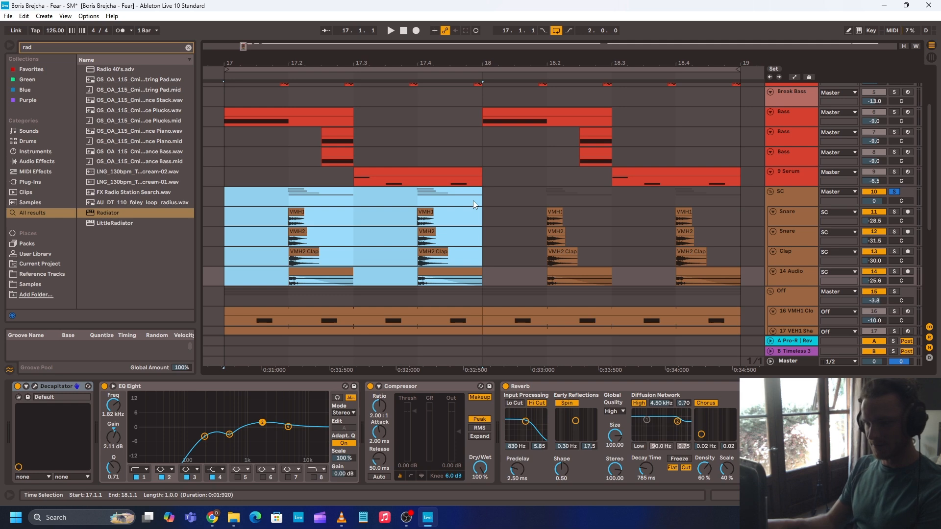
{"action": "left_click_drag", "start_coordinate": [222, 198], "coordinate": [487, 282]}
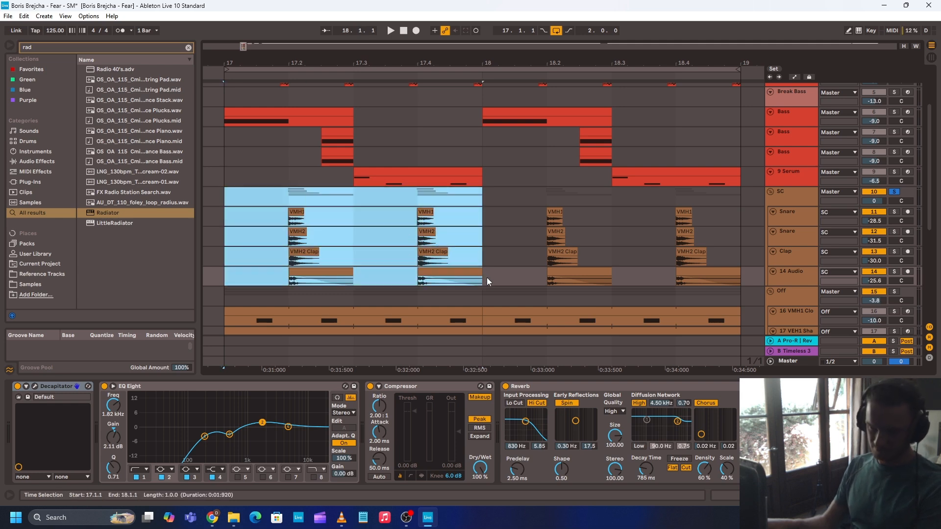
{"action": "left_click_drag", "start_coordinate": [227, 200], "coordinate": [498, 284]}
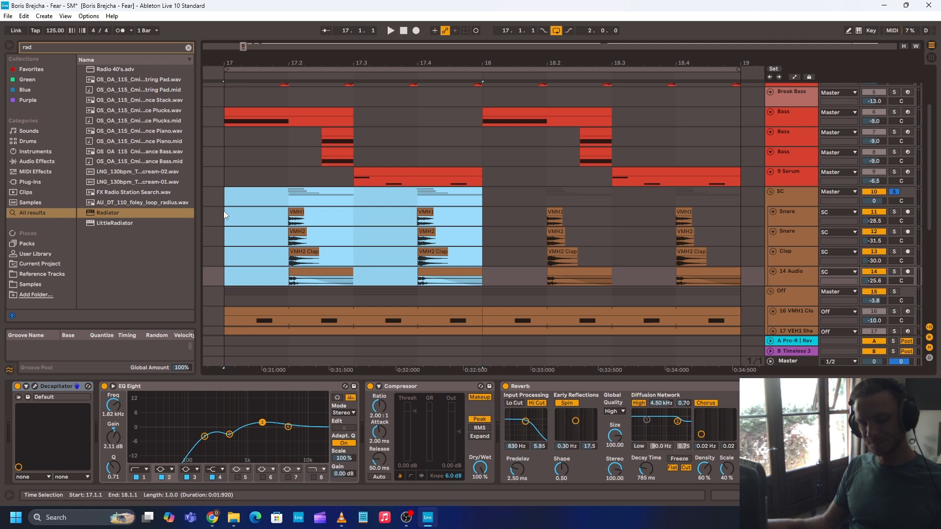
{"action": "left_click_drag", "start_coordinate": [225, 196], "coordinate": [486, 280]}
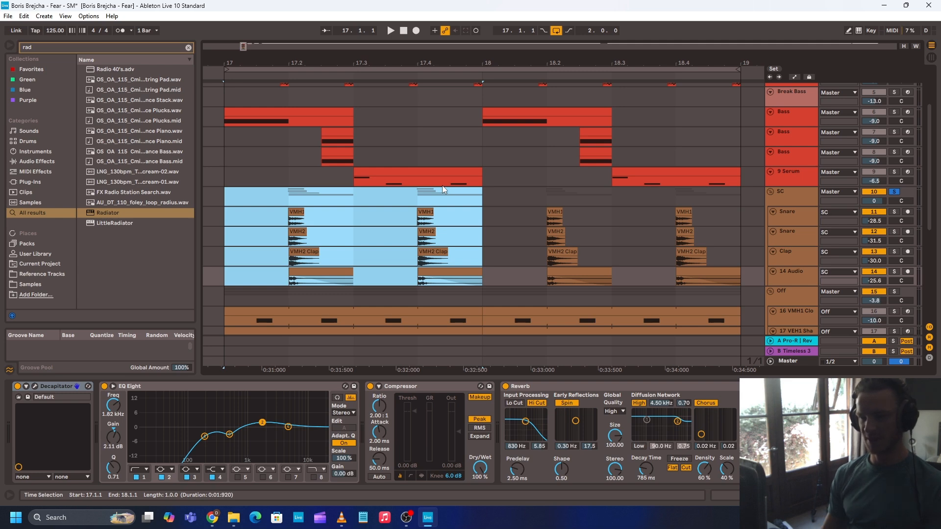
- Solo the Off group and play it from 17.1.1, comparing it with its 909 and 16 VMH1 tracks soloed individually
{"action": "scroll", "coordinate": [736, 248], "scroll_direction": "down", "scroll_amount": 3}
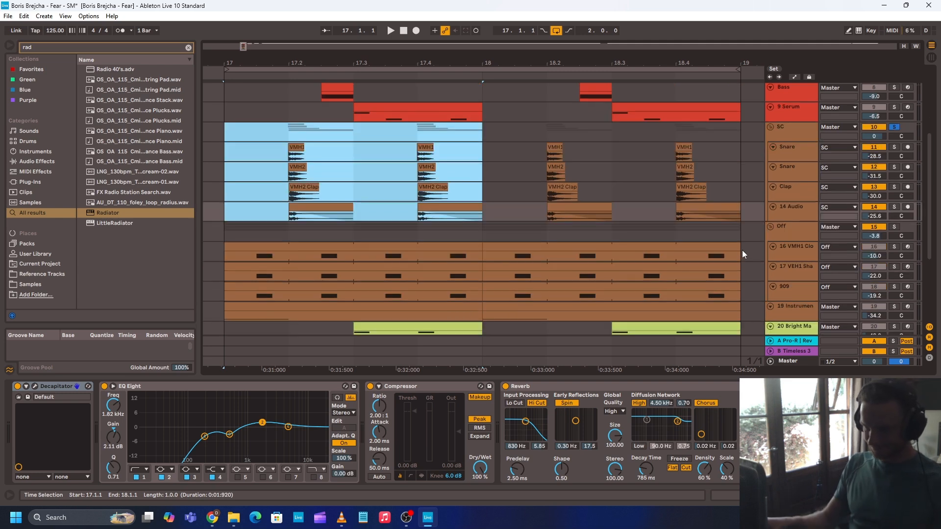
{"action": "left_click", "coordinate": [791, 239]}
{"action": "left_click", "coordinate": [225, 235]}
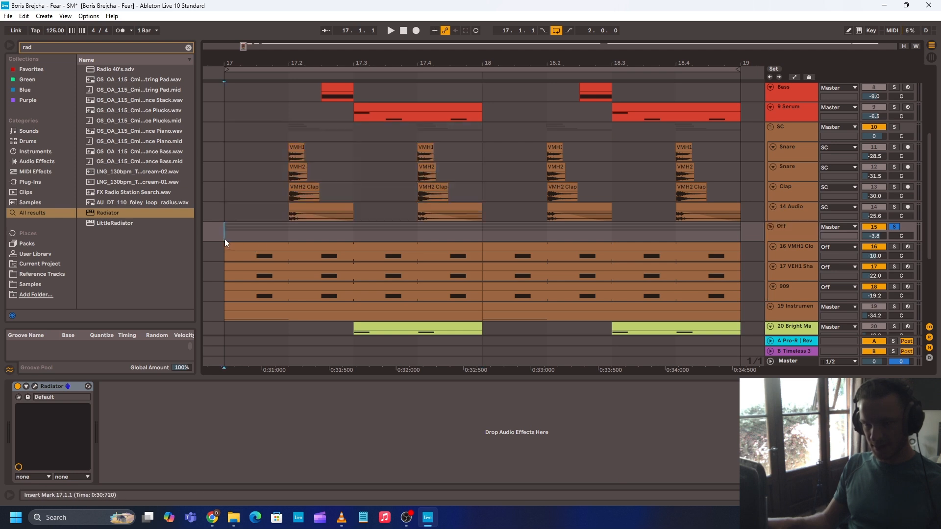
{"action": "key", "text": "space"}
{"action": "scroll", "coordinate": [683, 198], "scroll_direction": "down", "scroll_amount": 4}
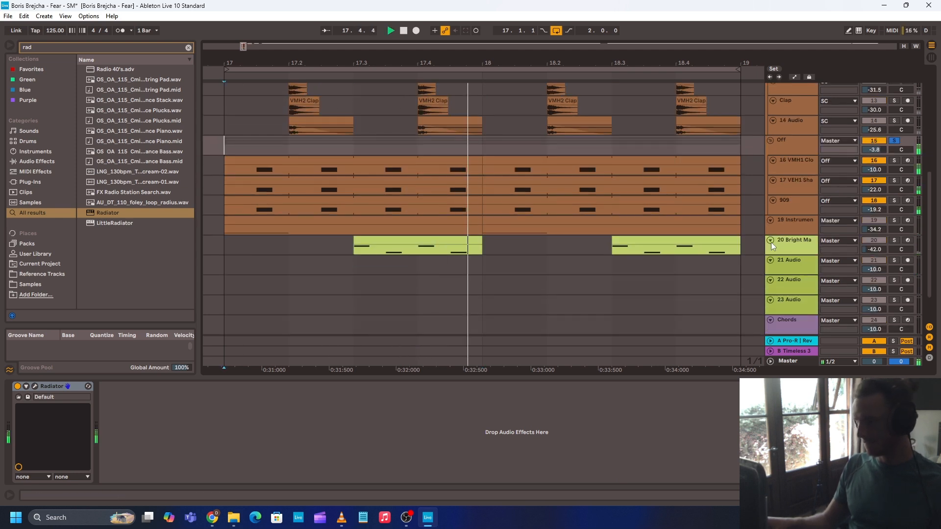
{"action": "left_click", "coordinate": [796, 205]}
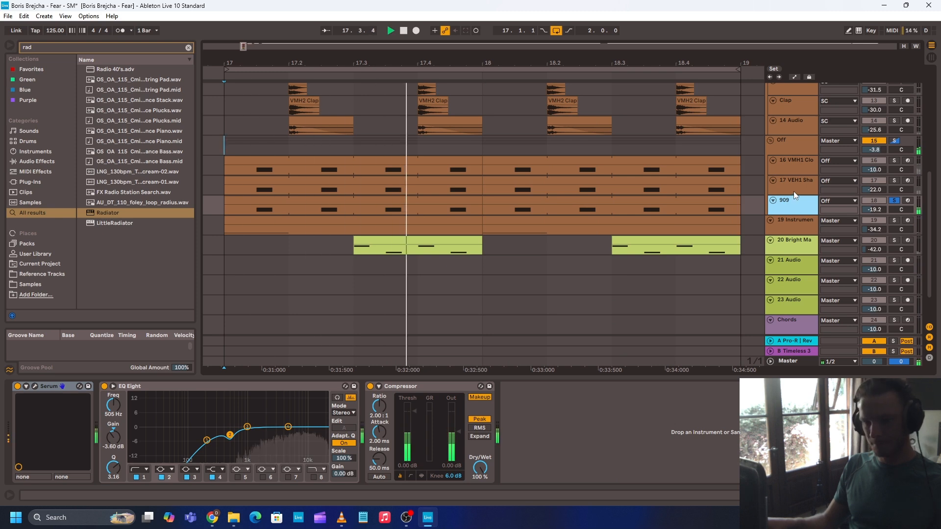
{"action": "left_click", "coordinate": [795, 169]}
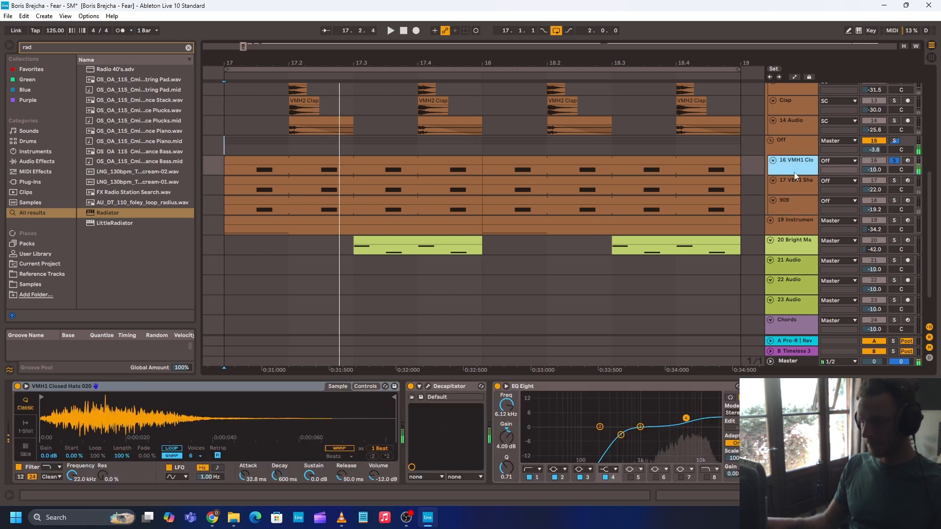
- Solo the whole Off group again and listen to its three layers together
{"action": "left_click", "coordinate": [794, 146]}
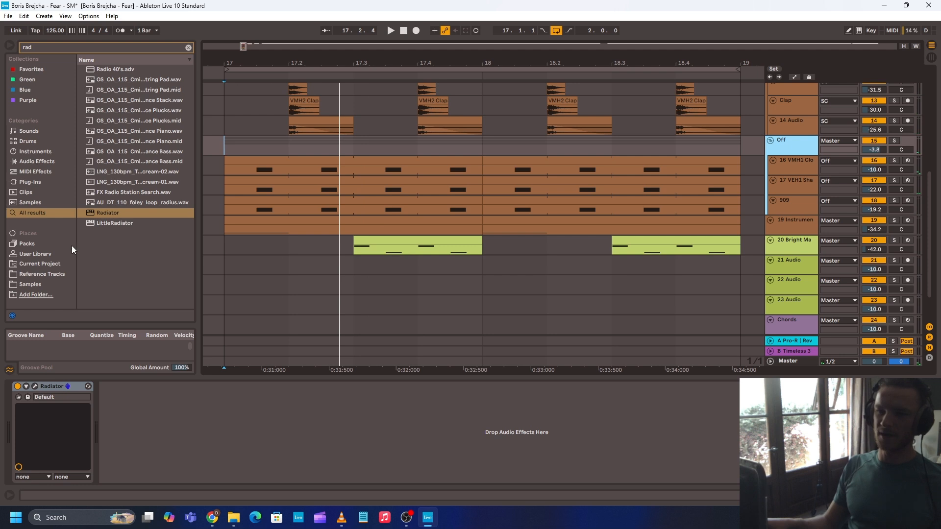
{"action": "key", "text": "s"}
{"action": "key", "text": "space"}
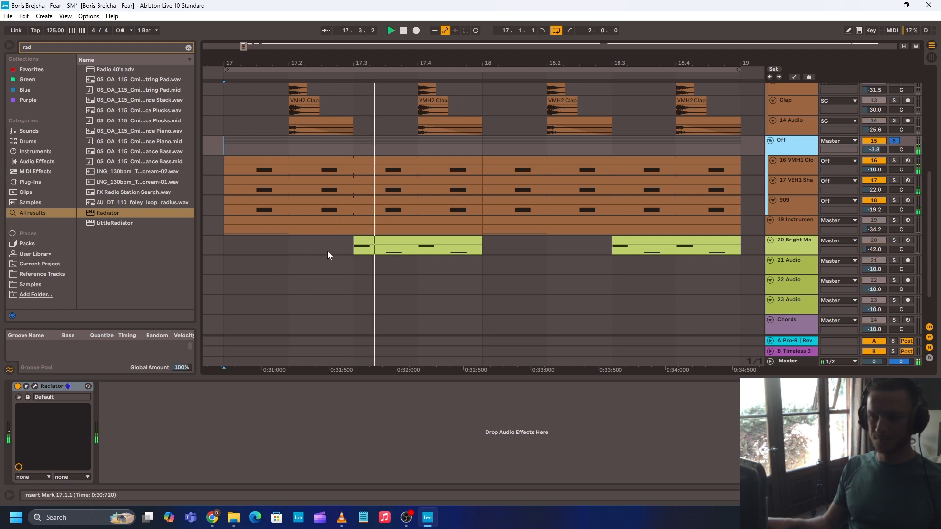
{"action": "key", "text": "space"}
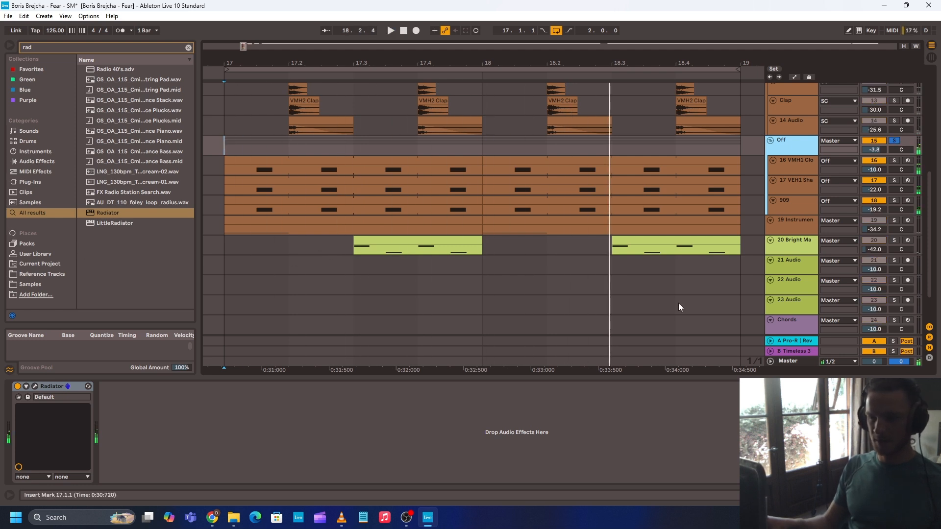
{"action": "scroll", "coordinate": [678, 305], "scroll_direction": "up", "scroll_amount": 3}
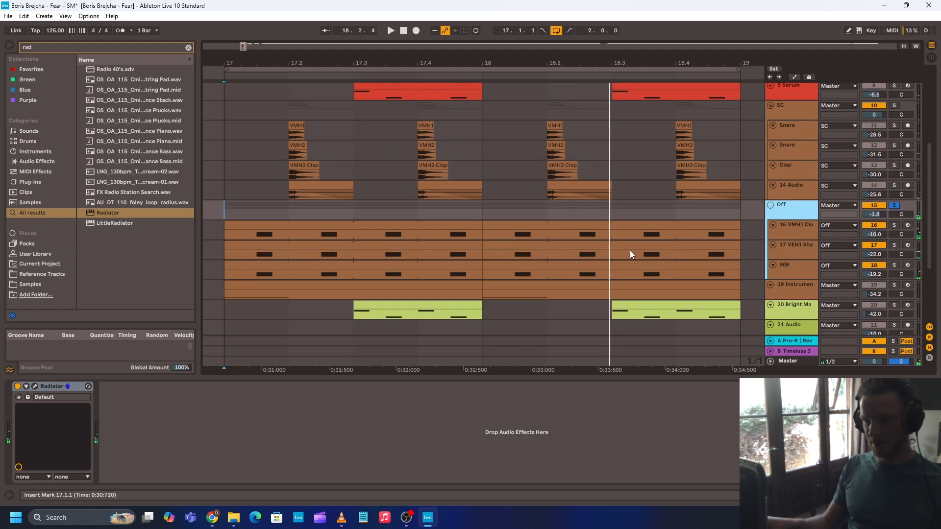
- Show the device chain of the 16 VMH1 closed hats track, solo that track, and listen to it
{"action": "double_click", "coordinate": [345, 228]}
{"action": "key", "text": "shift+Tab"}
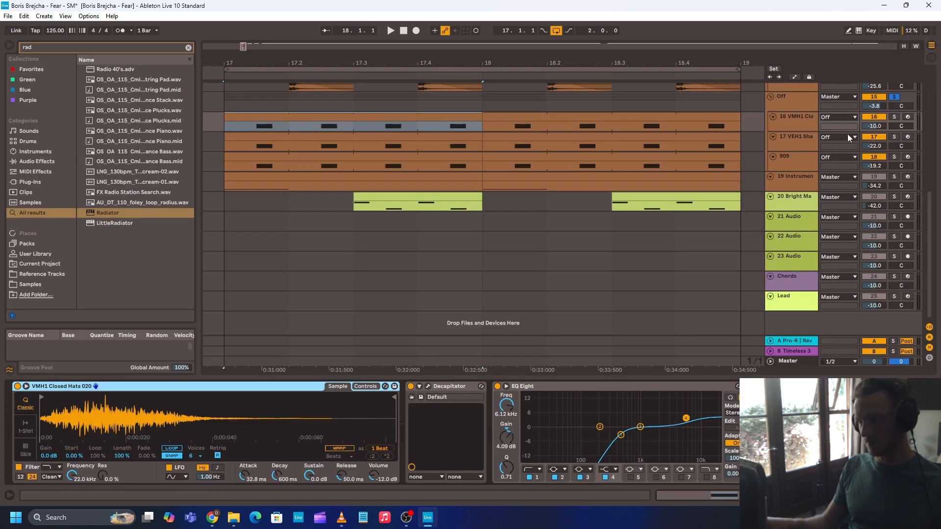
{"action": "left_click", "coordinate": [799, 128]}
{"action": "key", "text": "space"}
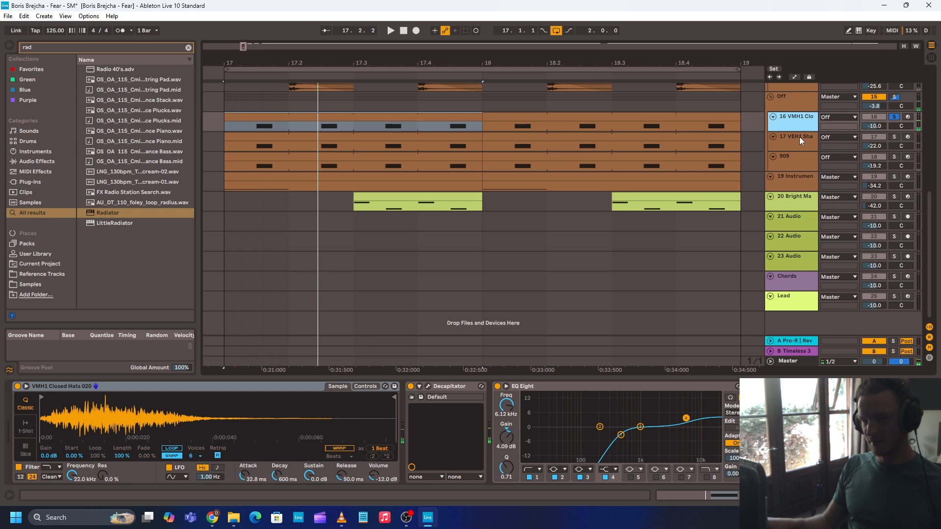
- Show the 17 VEH1 Shaker track's device chain and save the Live set
{"action": "left_click", "coordinate": [799, 136], "text": "shift"}
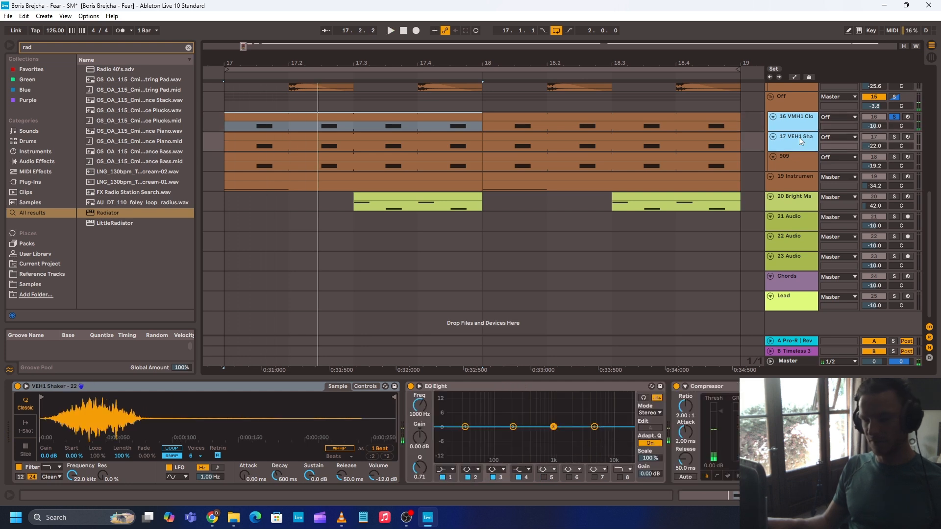
{"action": "left_click", "coordinate": [799, 137], "text": "ctrl"}
{"action": "key", "text": "ctrl+s"}
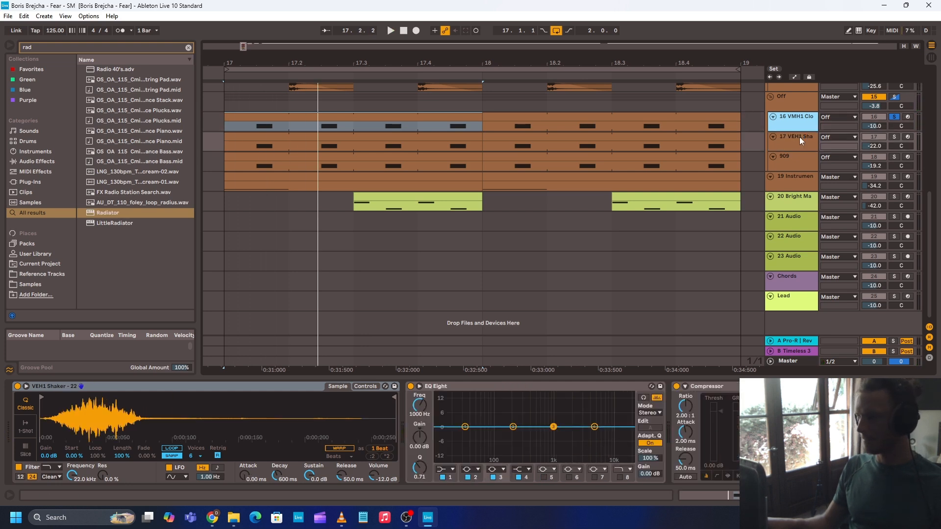
- Solo the 17 VEH1 Shaker track, add the 16 VMH1 closed hats to the solo, and play both layers together
{"action": "left_click", "coordinate": [895, 136]}
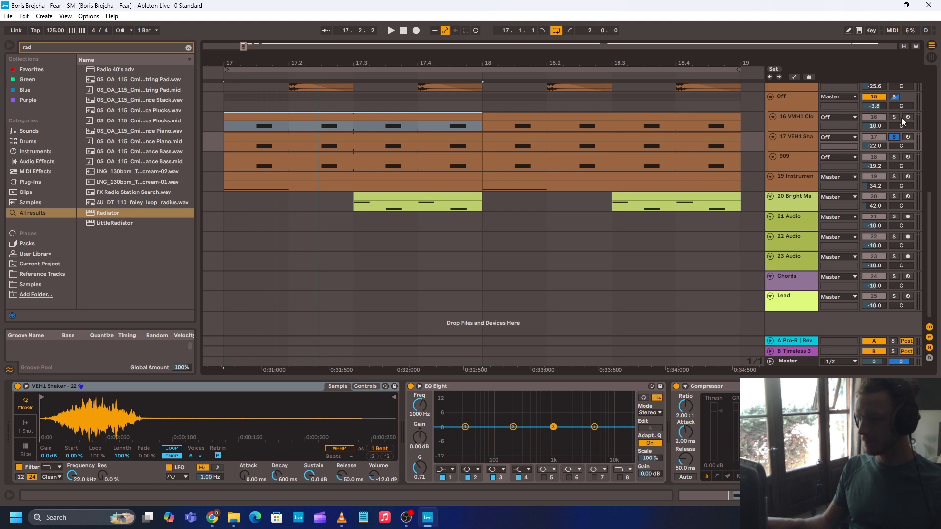
{"action": "left_click", "coordinate": [895, 116], "text": "ctrl"}
{"action": "key", "text": "space"}
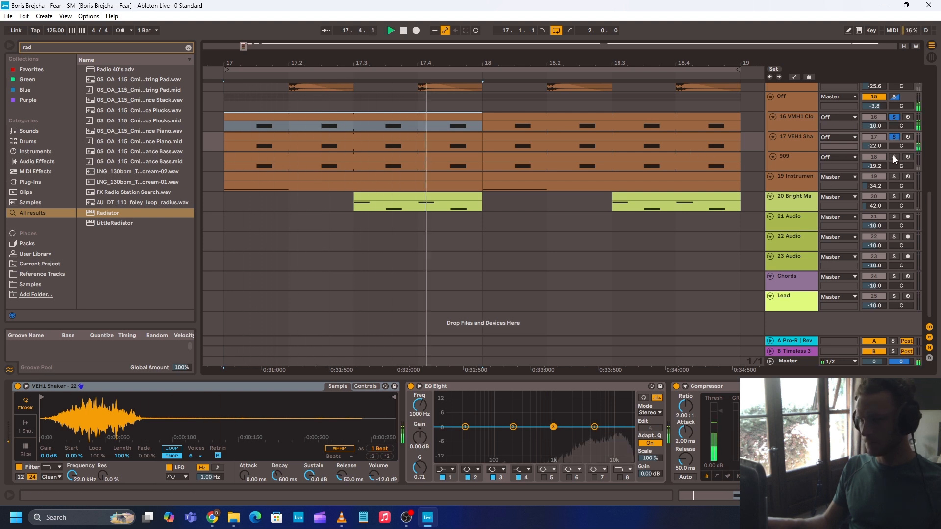
- Solo the 909 track, open its Serum instrument, and listen to the hi-hat sound
{"action": "left_click", "coordinate": [895, 157], "text": "ctrl"}
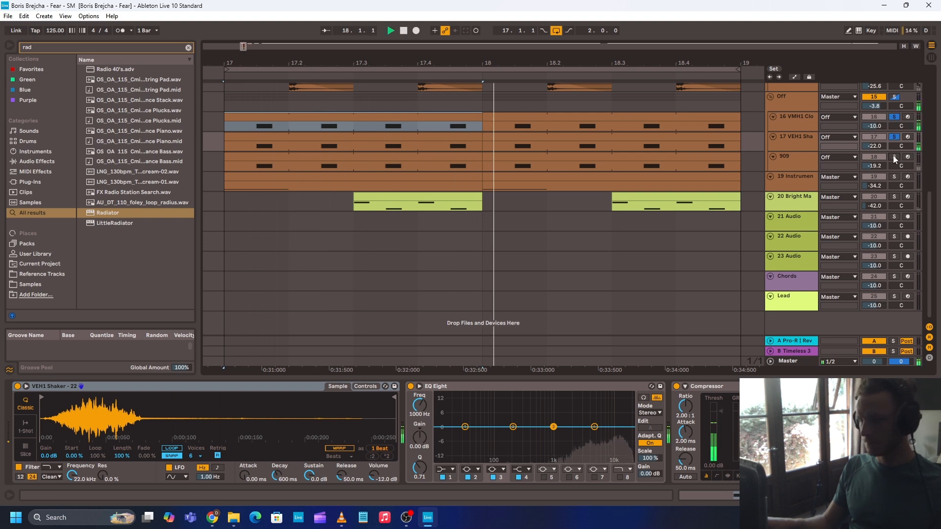
{"action": "left_click", "coordinate": [789, 161]}
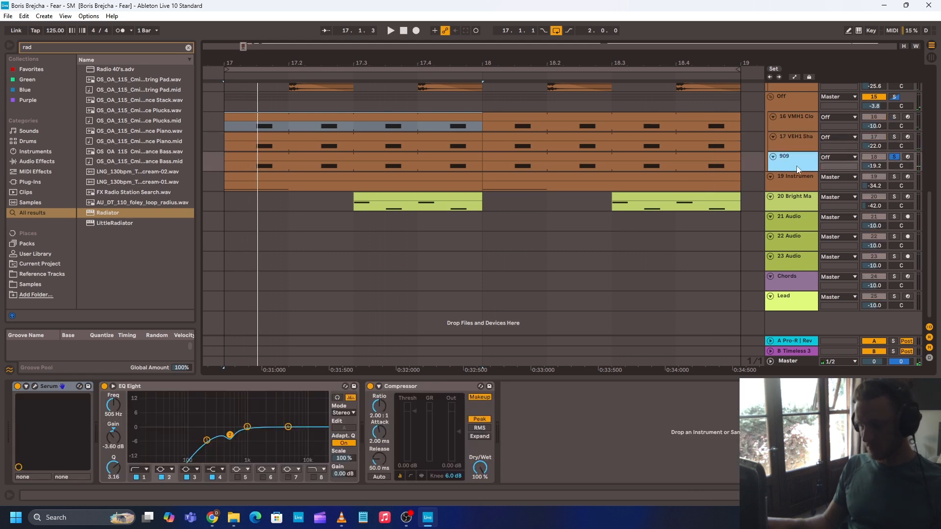
{"action": "left_click", "coordinate": [34, 386]}
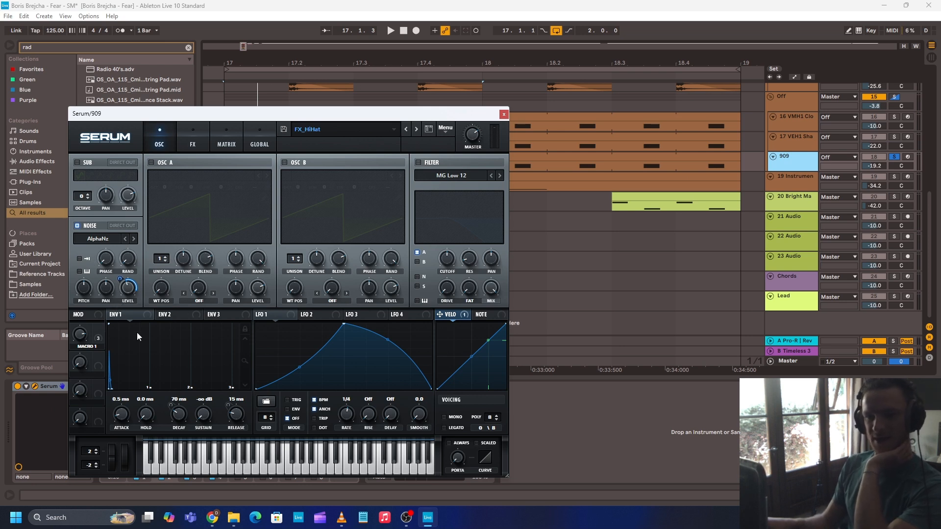
{"action": "key", "text": "space"}
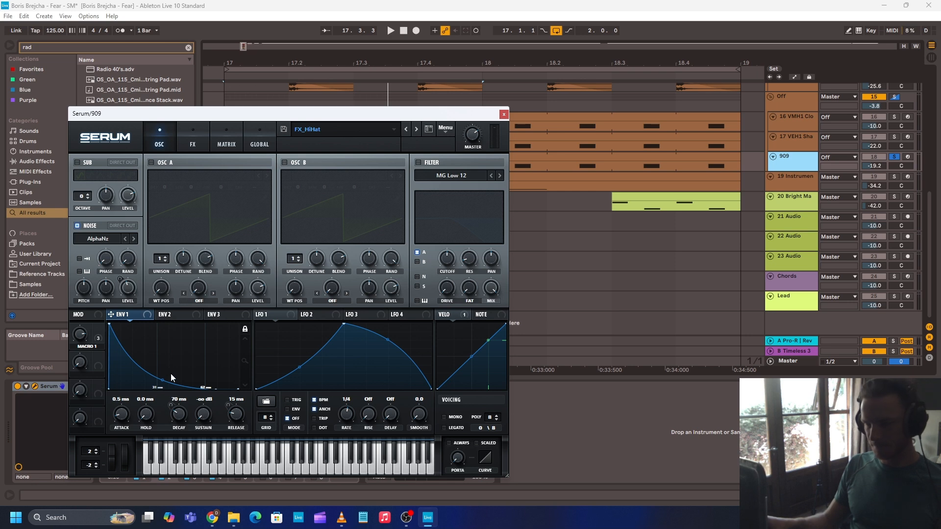
- Show the effects rack of the 909 track's Serum patch and listen to its EQ, delay and reverb
{"action": "left_click", "coordinate": [193, 141]}
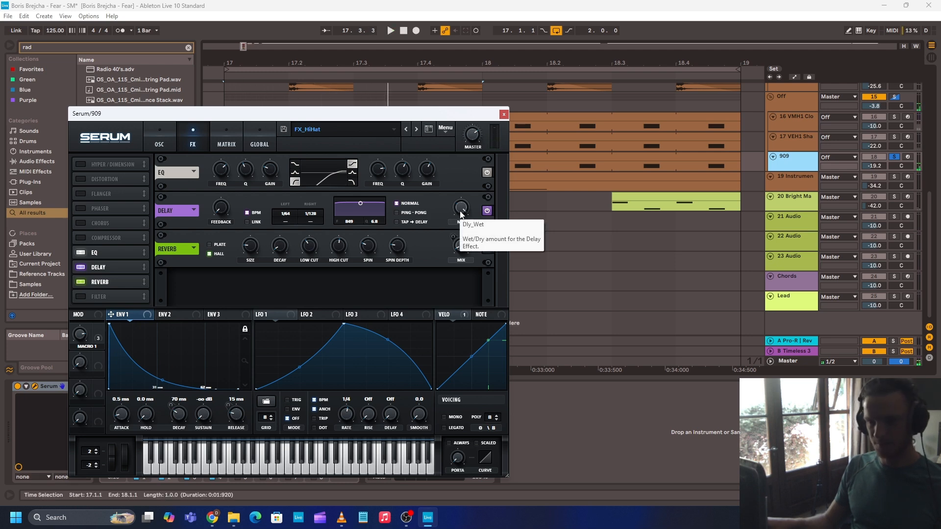
{"action": "key", "text": "space"}
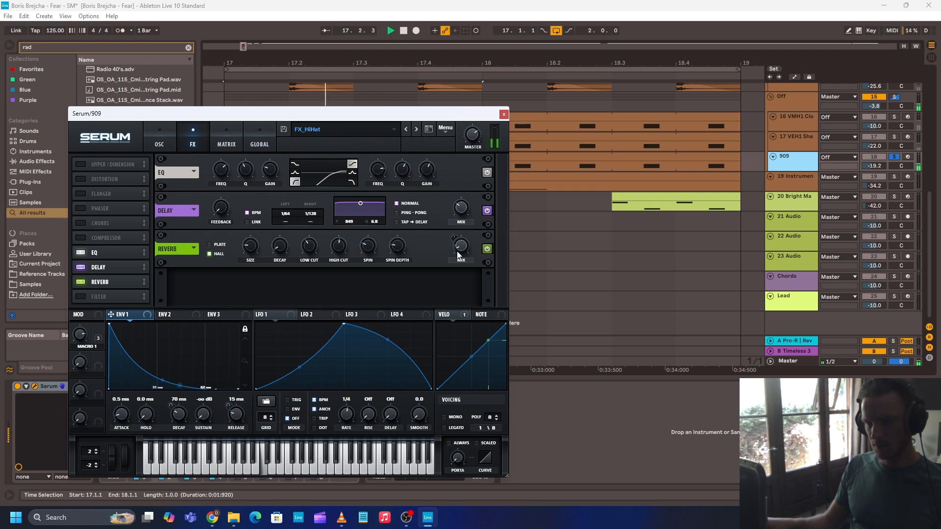
{"action": "key", "text": "space"}
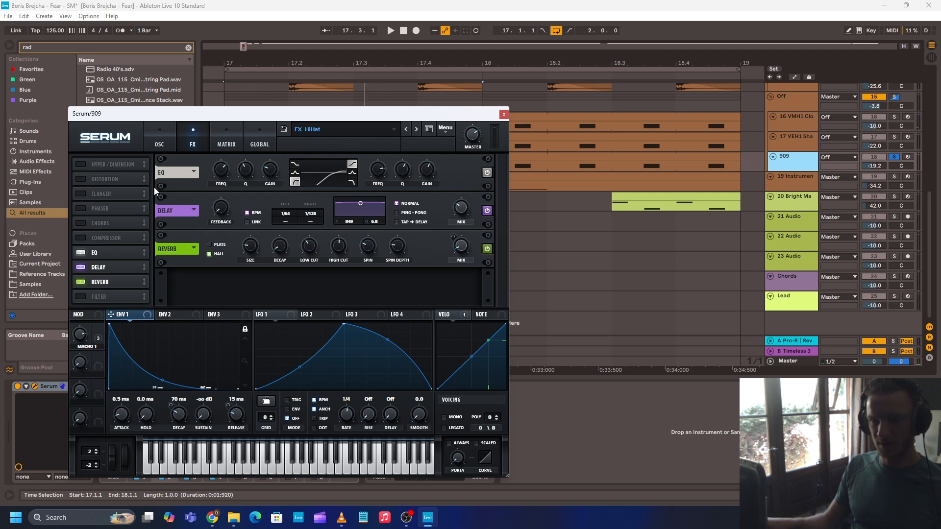
- Examine which envelope and effect parameters Macro 1 modulates in the 909 track's Serum patch
{"action": "left_click", "coordinate": [162, 135]}
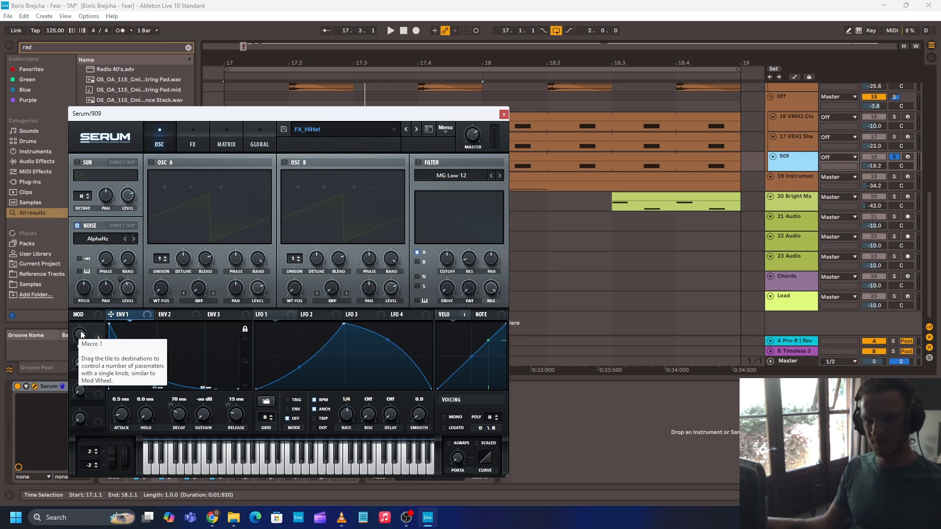
{"action": "left_click", "coordinate": [97, 340]}
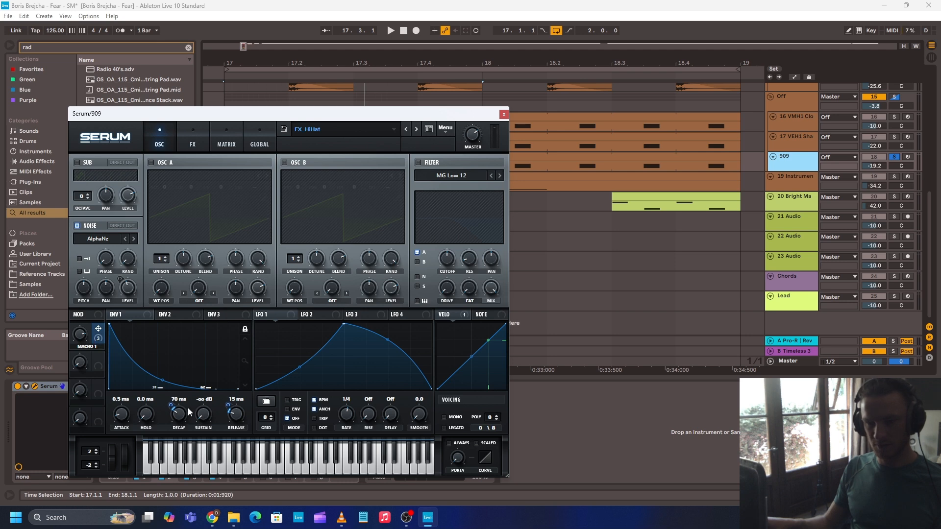
{"action": "left_click", "coordinate": [137, 312]}
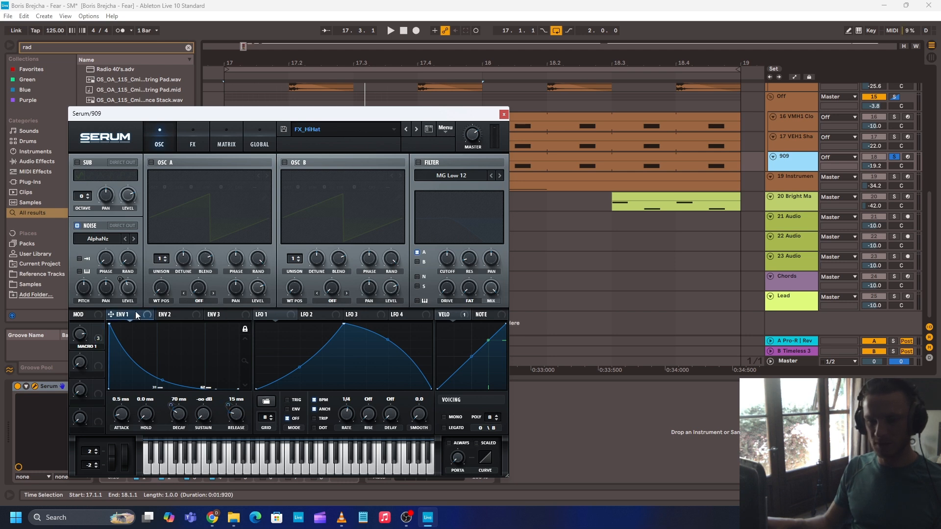
{"action": "left_click", "coordinate": [192, 144]}
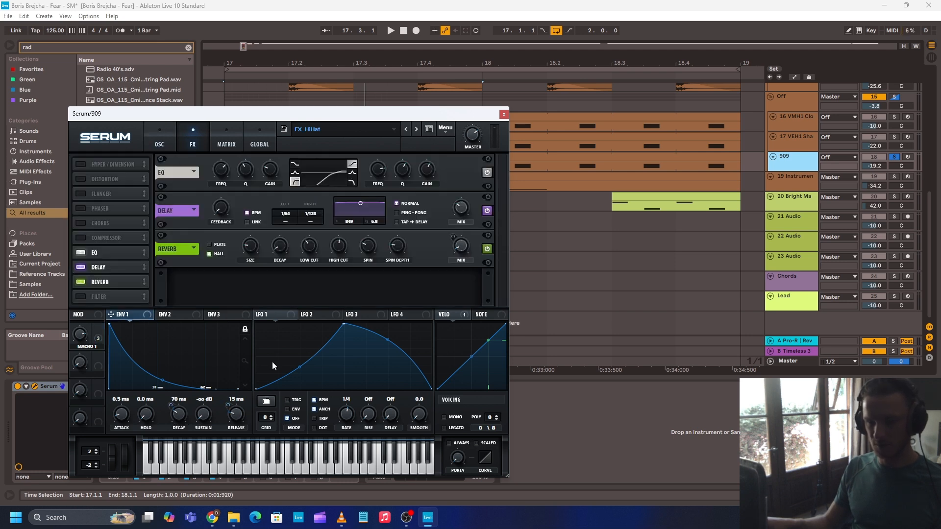
{"action": "left_click", "coordinate": [98, 343]}
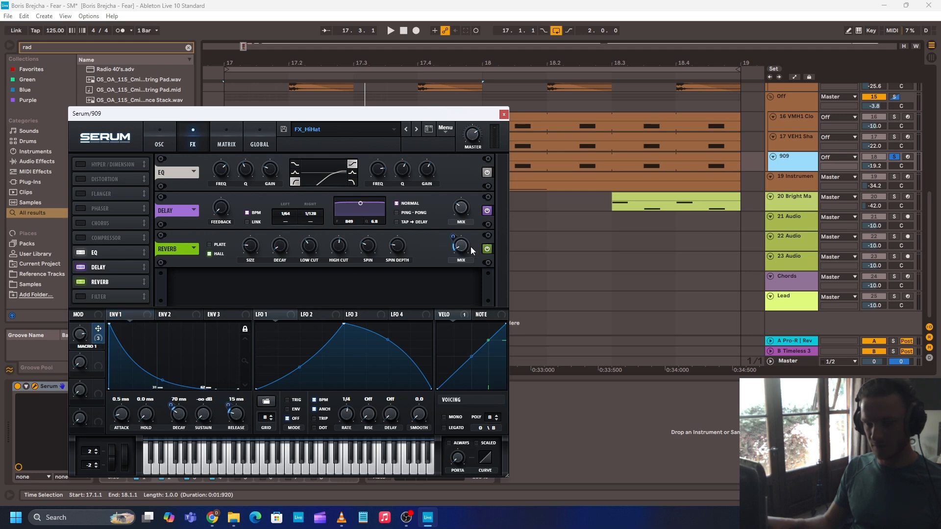
{"action": "left_click", "coordinate": [161, 146]}
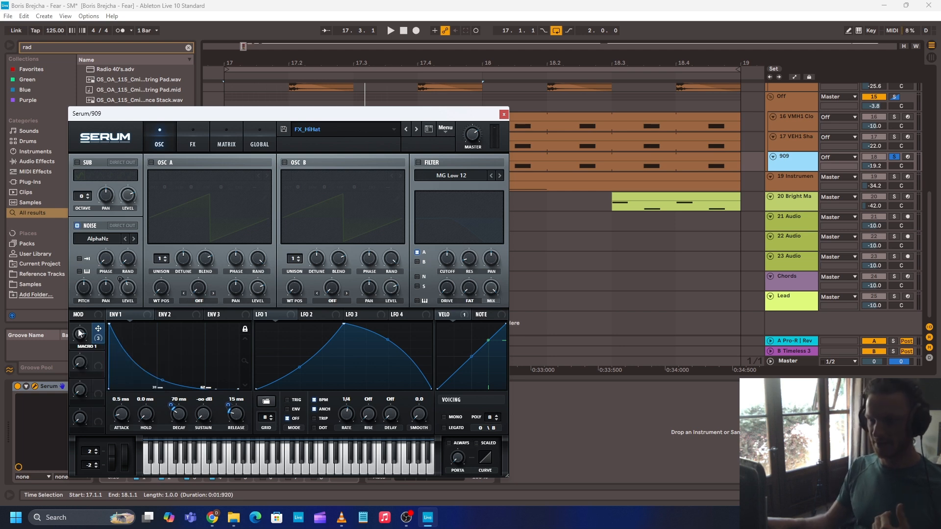
- Sweep Macro 1 from 0% to 100% while playing the 909 track, and set it back to 39%
{"action": "left_click_drag", "start_coordinate": [81, 333], "coordinate": [85, 424]}
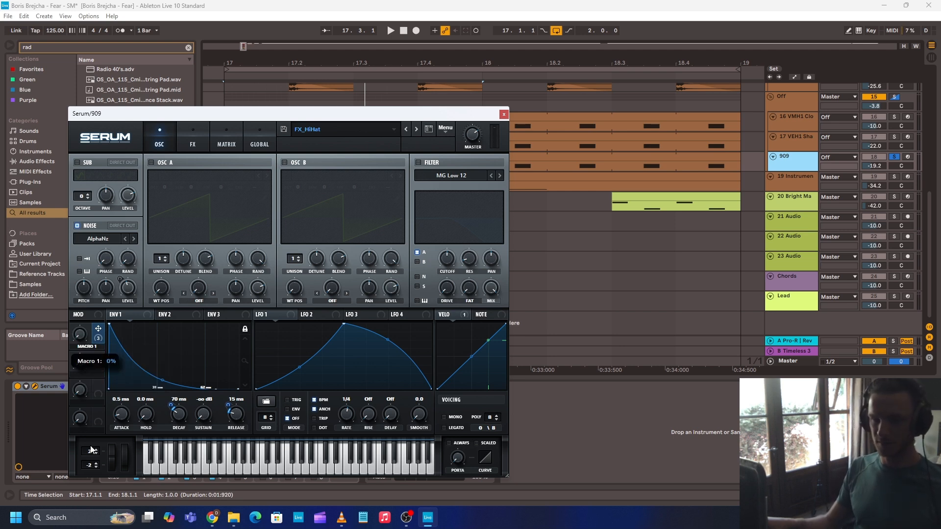
{"action": "key", "text": "space"}
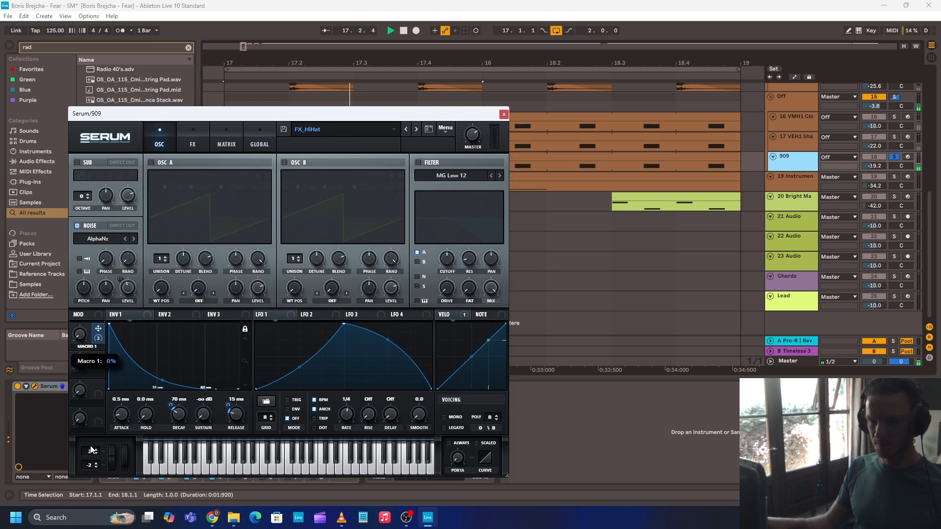
{"action": "left_click_drag", "start_coordinate": [87, 436], "coordinate": [87, 333]}
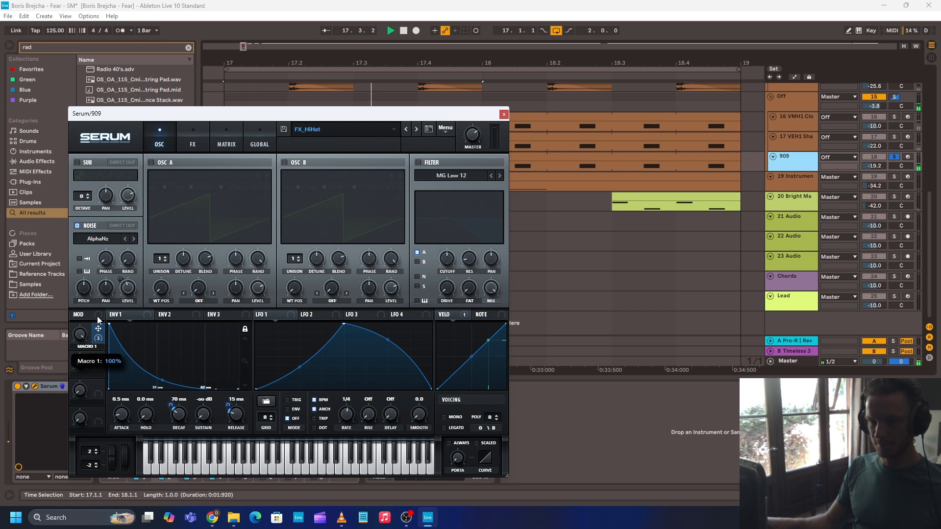
{"action": "key", "text": "space"}
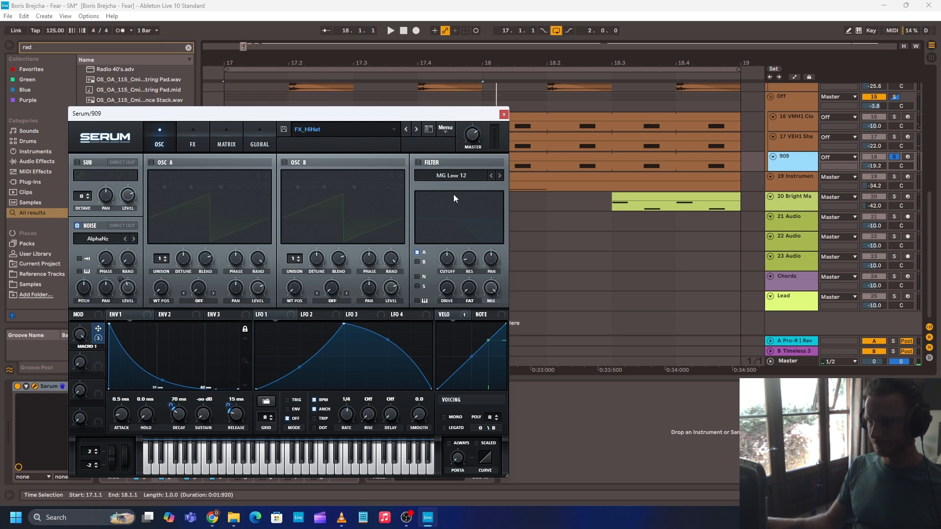
{"action": "left_click_drag", "start_coordinate": [79, 337], "coordinate": [82, 386]}
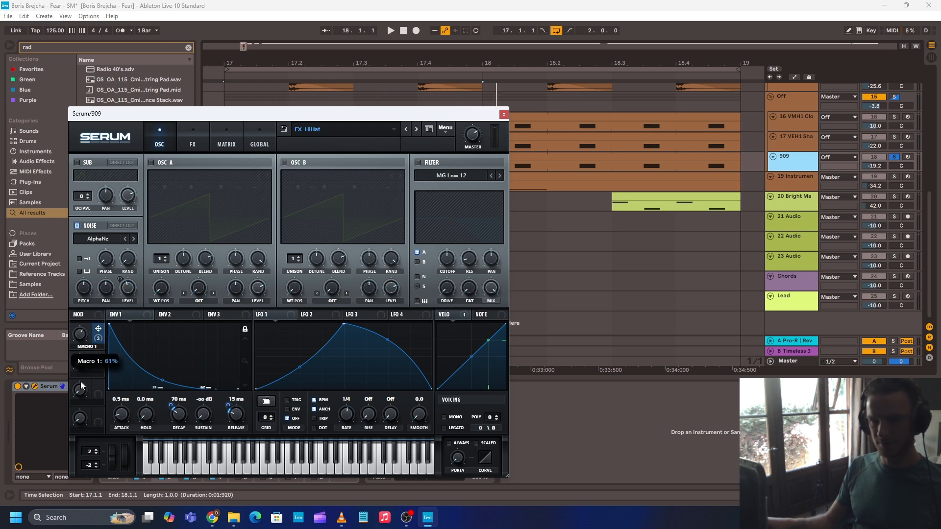
{"action": "left_click_drag", "start_coordinate": [94, 417], "coordinate": [93, 419]}
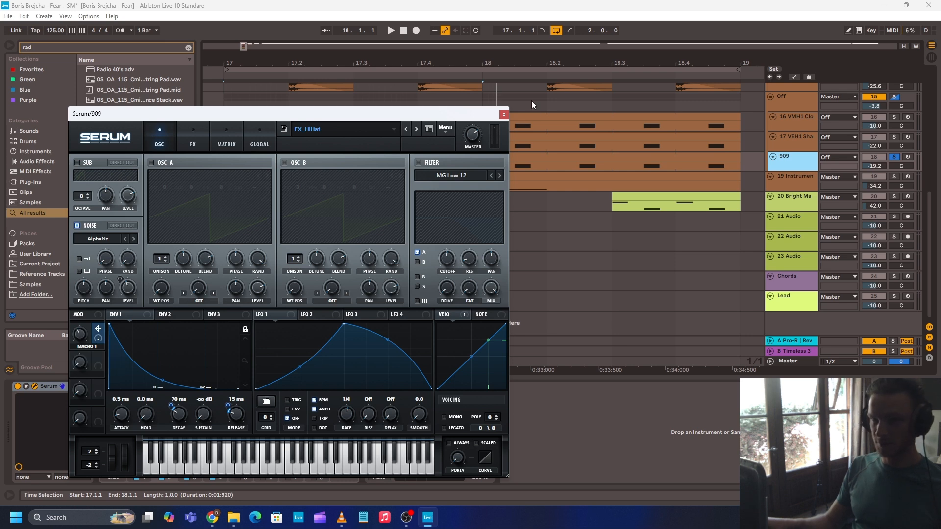
- Move the Serum window out of the way and show the enlarged Macro 1 automation lane of the 909 track's first clip
{"action": "left_click_drag", "start_coordinate": [456, 109], "coordinate": [436, 363]}
{"action": "left_click", "coordinate": [365, 157]}
{"action": "key", "text": "z"}
{"action": "key", "text": "a"}
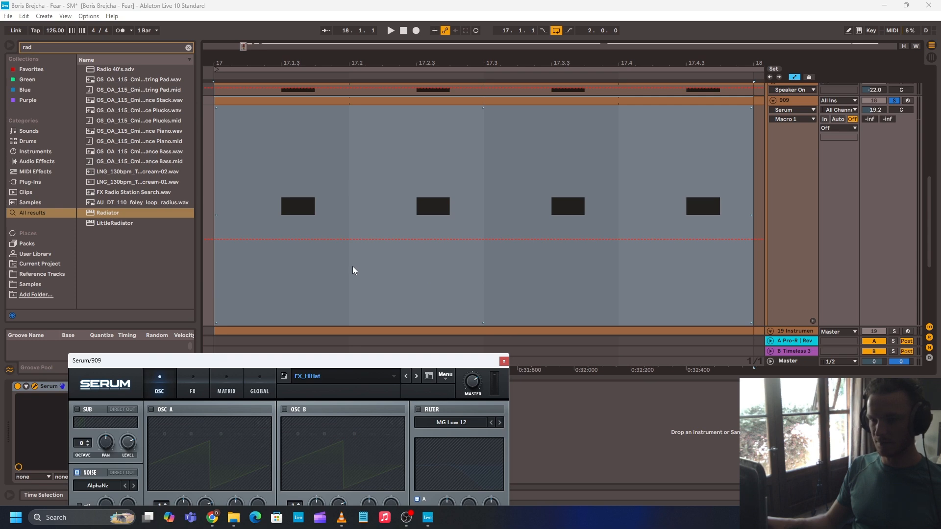
- Draw a stepped Macro 1 automation curve across bar 17, dropping before the second hit and rising to 62% at the third, and play it
{"action": "left_click", "coordinate": [341, 240]}
{"action": "left_click_drag", "start_coordinate": [320, 239], "coordinate": [320, 159]}
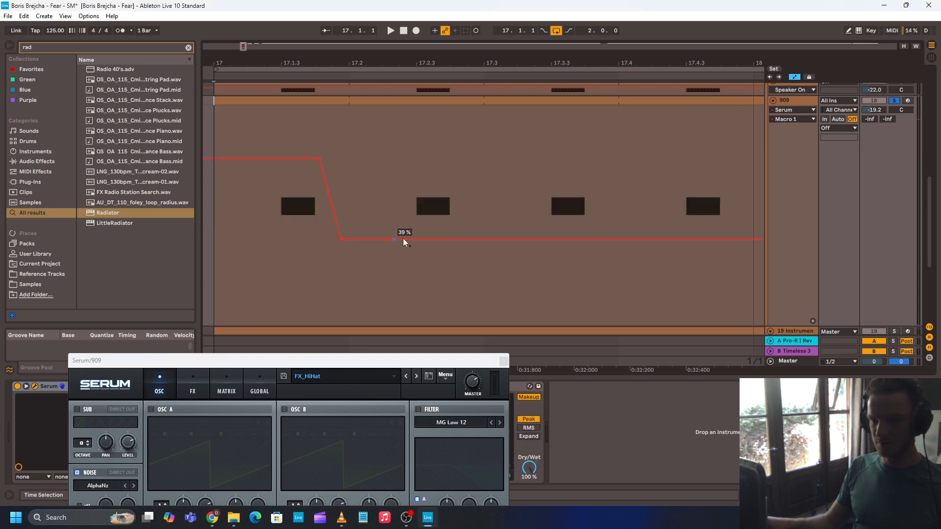
{"action": "left_click_drag", "start_coordinate": [387, 240], "coordinate": [387, 294]}
{"action": "left_click", "coordinate": [548, 296]}
{"action": "left_click_drag", "start_coordinate": [562, 296], "coordinate": [547, 188]}
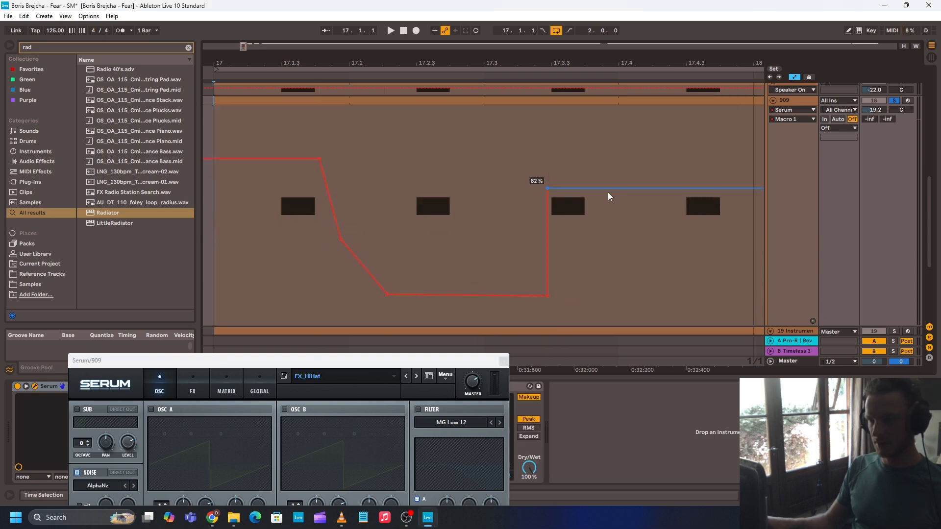
{"action": "left_click", "coordinate": [661, 188]}
{"action": "left_click_drag", "start_coordinate": [681, 188], "coordinate": [681, 269]}
{"action": "key", "text": "space"}
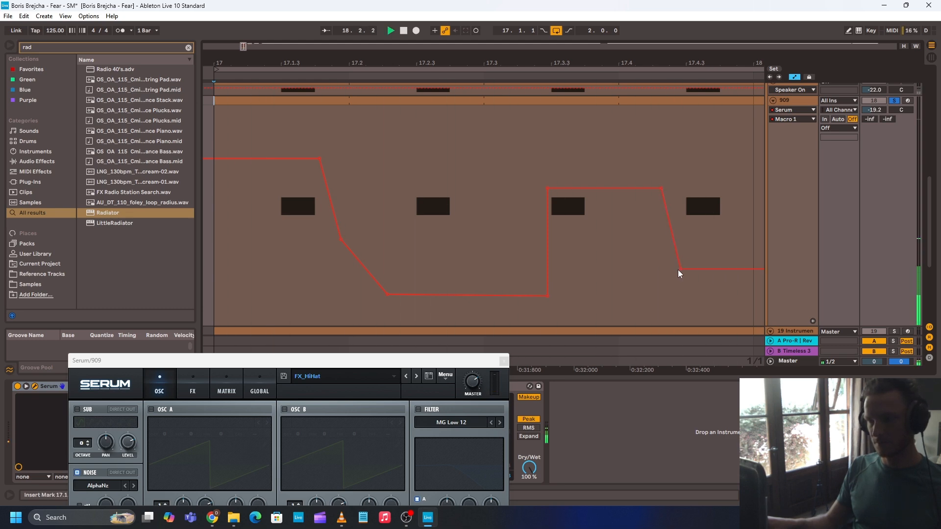
{"action": "left_click_drag", "start_coordinate": [679, 269], "coordinate": [681, 145]}
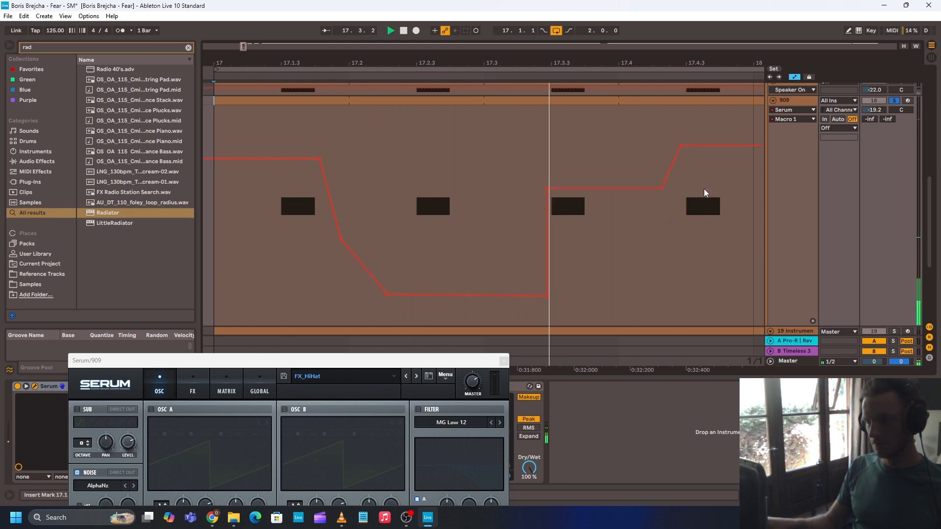
{"action": "key", "text": "space"}
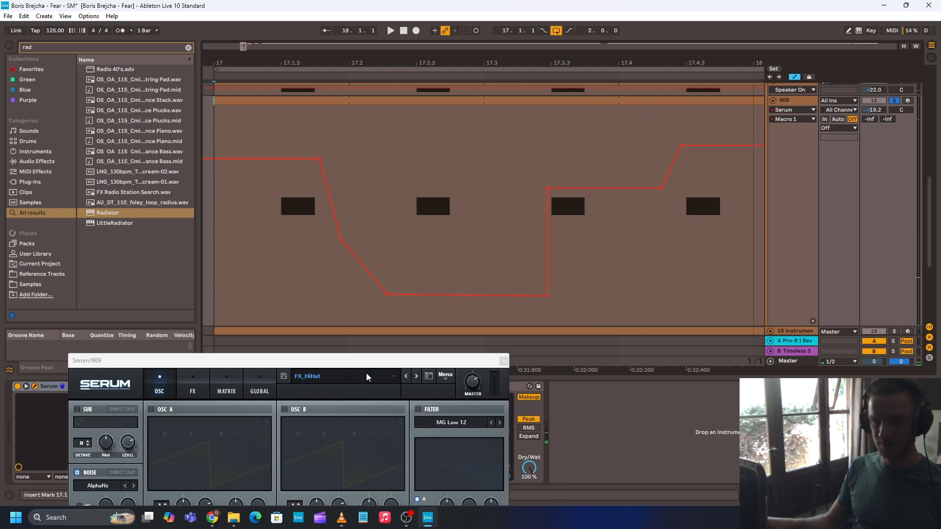
- Return to the arrangement overview without automation lanes and delete the Macro 1 automation of the 909 track's Serum
{"action": "left_click_drag", "start_coordinate": [553, 69], "coordinate": [533, 63]}
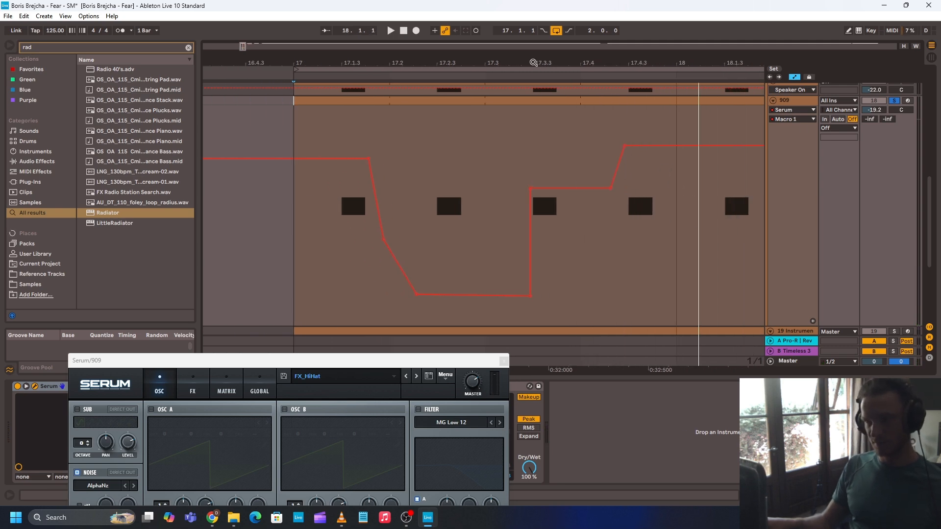
{"action": "key", "text": "a"}
{"action": "key", "text": "h"}
{"action": "key", "text": "minus"}
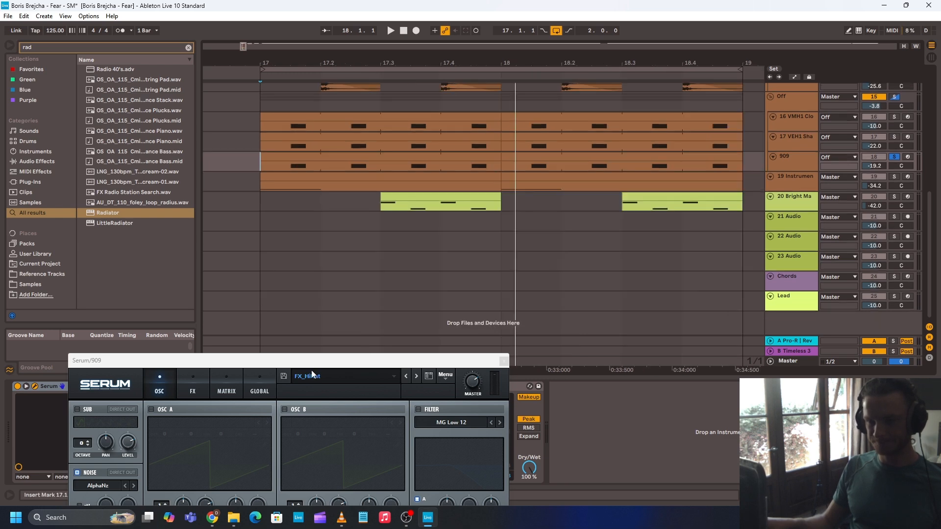
{"action": "left_click_drag", "start_coordinate": [312, 363], "coordinate": [531, 136]}
{"action": "right_click", "coordinate": [126, 406]}
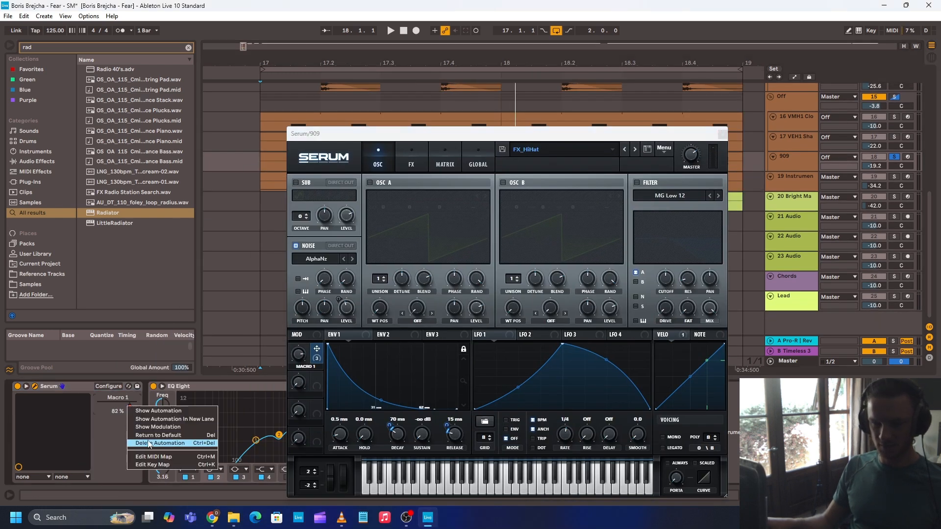
{"action": "left_click", "coordinate": [149, 444]}
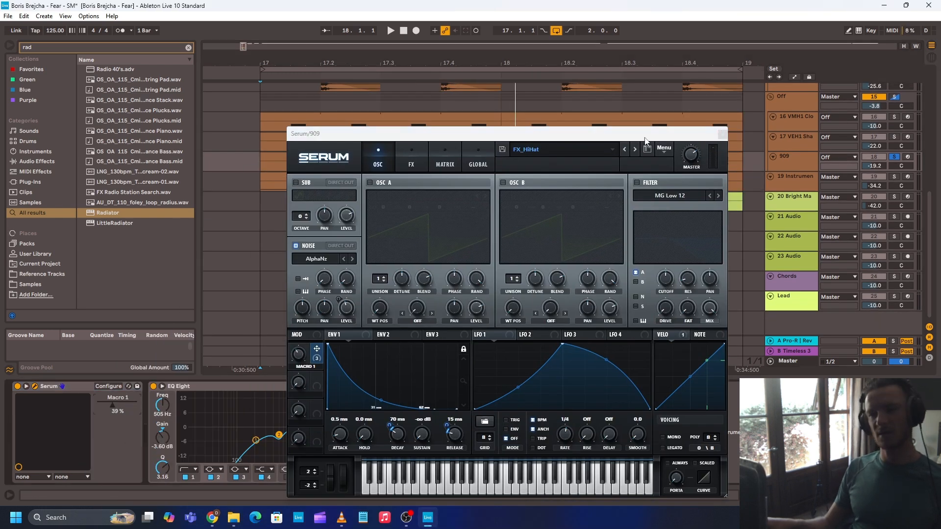
- Close the 909 track's Serum window and show the clap, off-beat hat and following tracks in the arrangement
{"action": "left_click", "coordinate": [258, 141]}
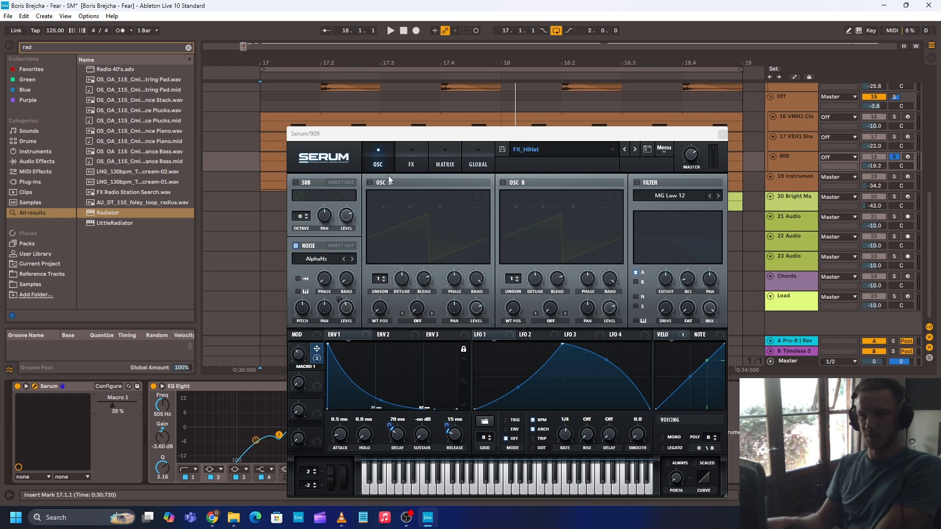
{"action": "left_click_drag", "start_coordinate": [649, 133], "coordinate": [592, 123]}
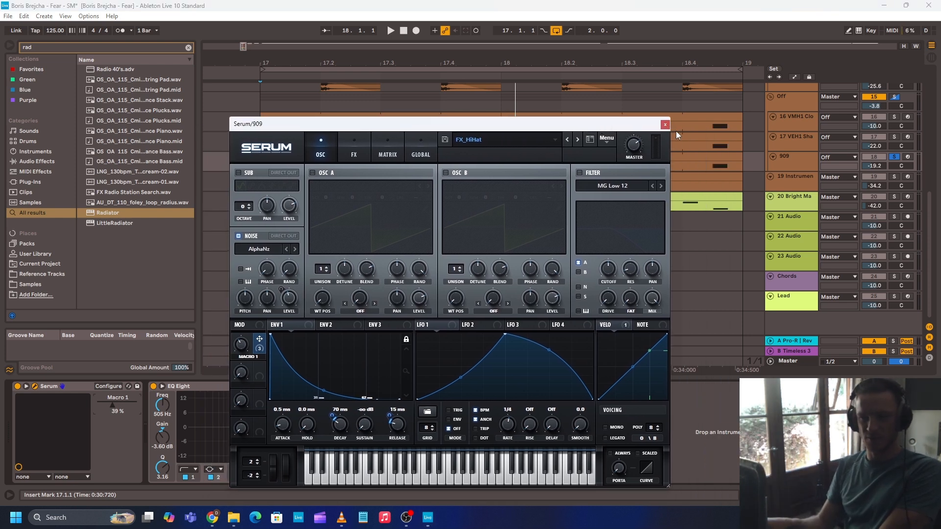
{"action": "left_click", "coordinate": [664, 125]}
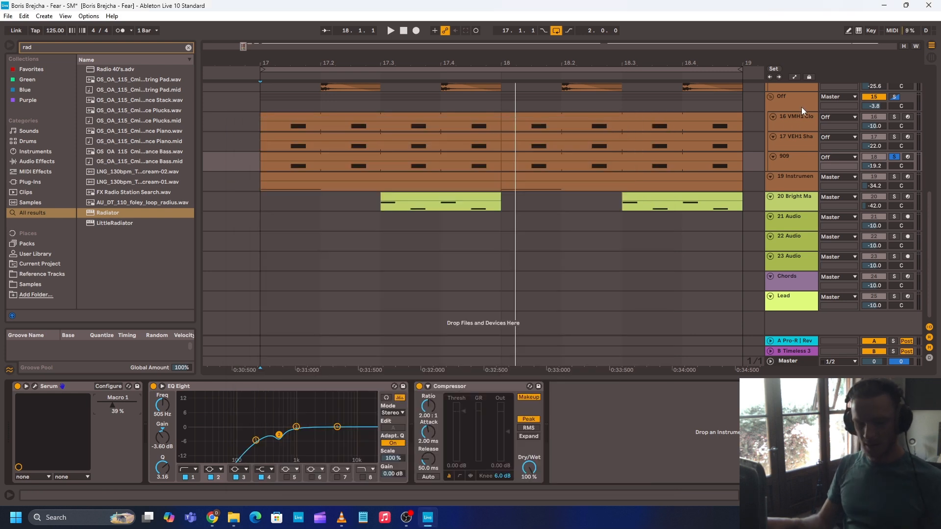
{"action": "scroll", "coordinate": [813, 177], "scroll_direction": "up", "scroll_amount": 3}
{"action": "scroll", "coordinate": [788, 252], "scroll_direction": "down", "scroll_amount": 1}
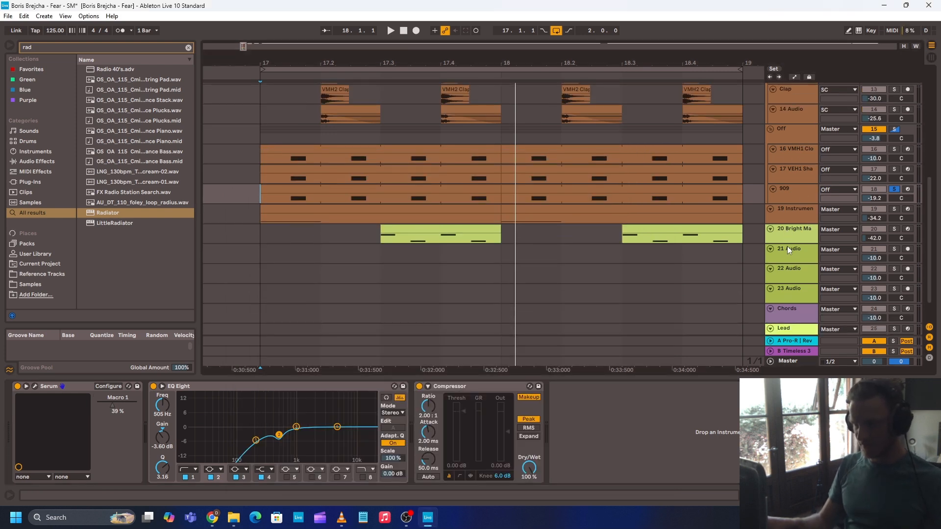
- Solo the Bright Marimba track and play its first clip from beat 17.3
{"action": "left_click", "coordinate": [789, 230]}
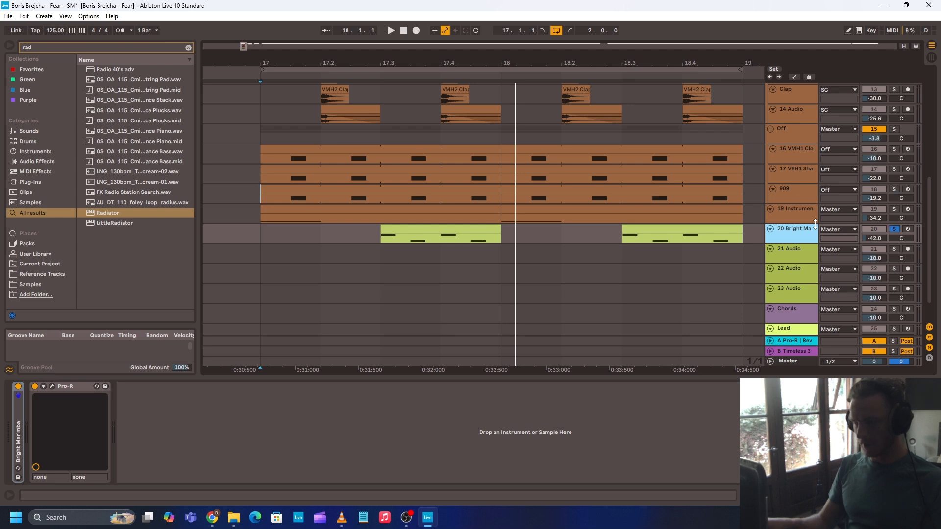
{"action": "left_click", "coordinate": [467, 228]}
{"action": "key", "text": "space"}
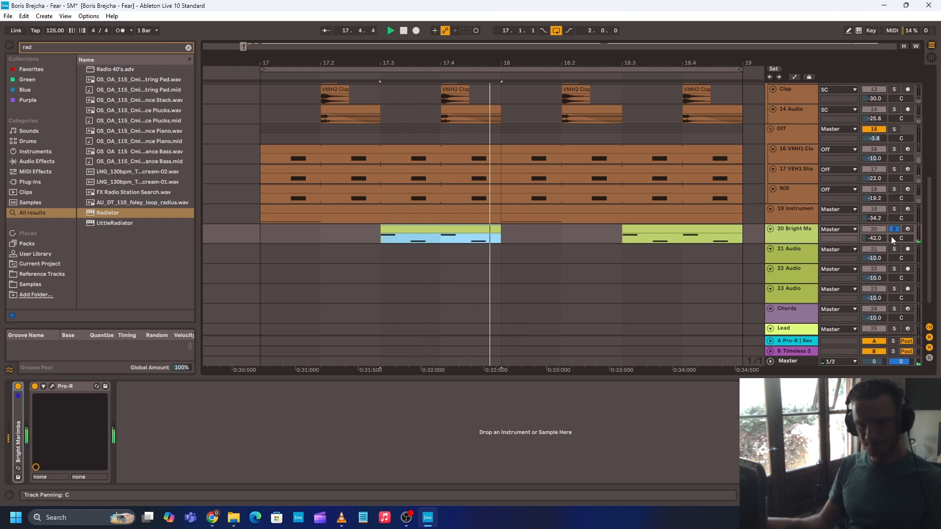
- Try the Bright Marimba track at a volume of -18.1 dB, then undo the volume change
{"action": "left_click_drag", "start_coordinate": [880, 237], "coordinate": [880, 216]}
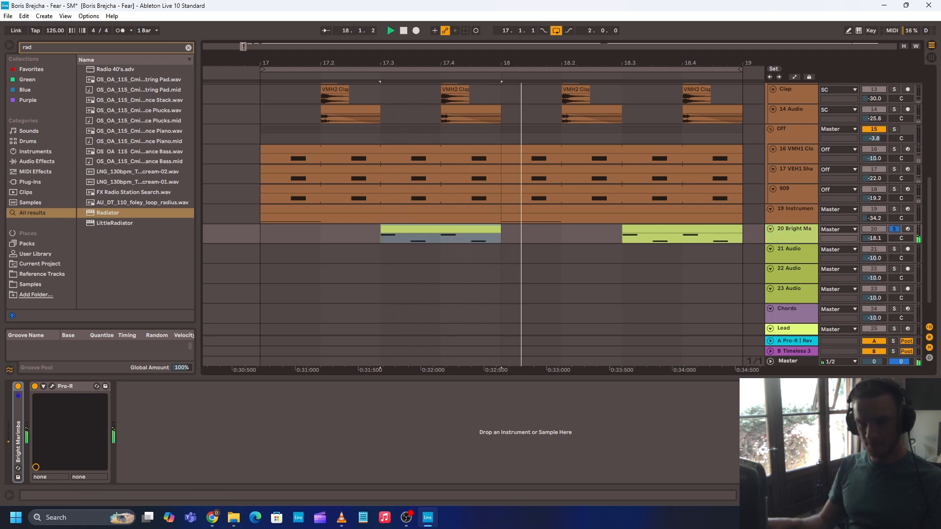
{"action": "left_click", "coordinate": [808, 233]}
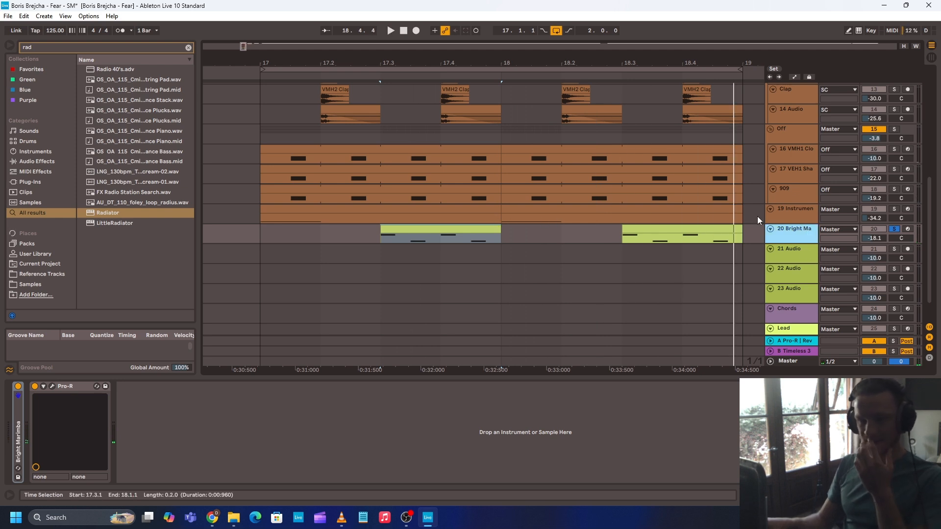
{"action": "key", "text": "ctrl+z"}
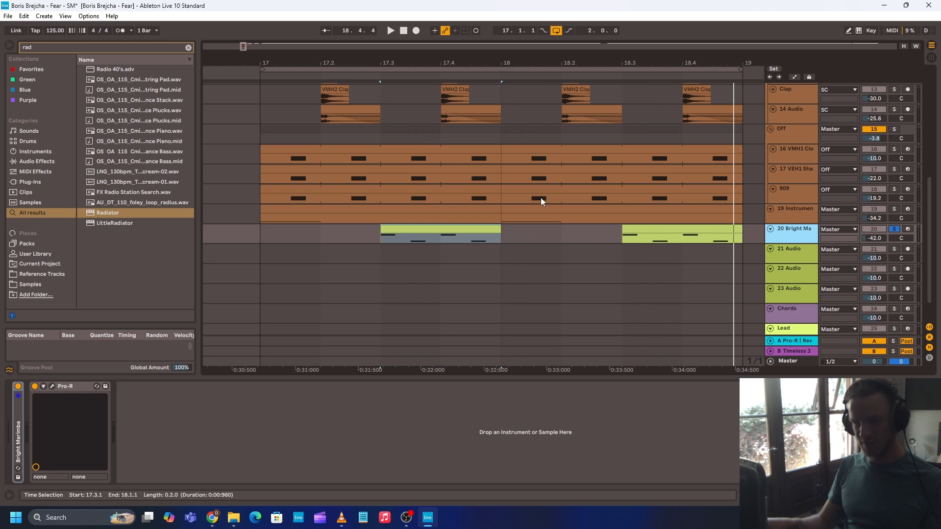
- Play the soloed Bright Marimba track from the start of bar 17
{"action": "left_click", "coordinate": [259, 234]}
{"action": "key", "text": "space"}
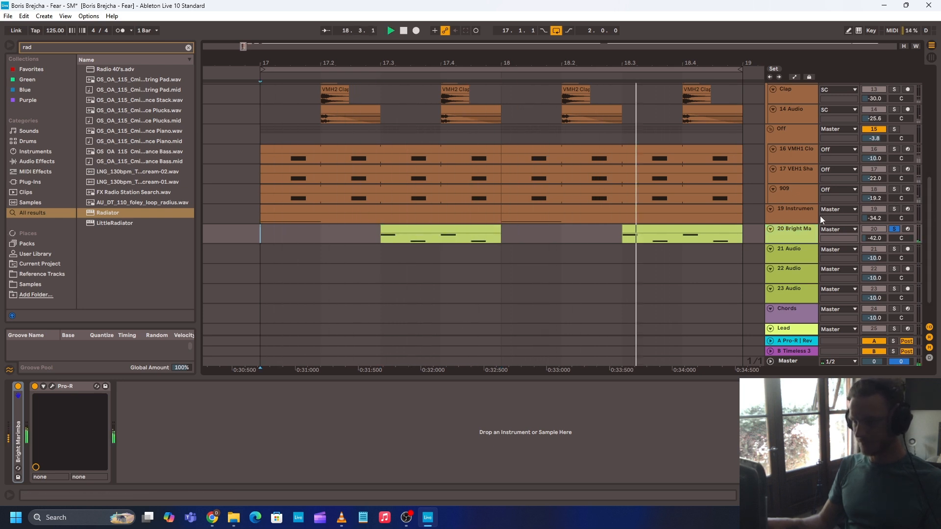
{"action": "key", "text": "space"}
- Solo track 19 with its Instrument Rack and play it from bar 17
{"action": "left_click", "coordinate": [808, 217]}
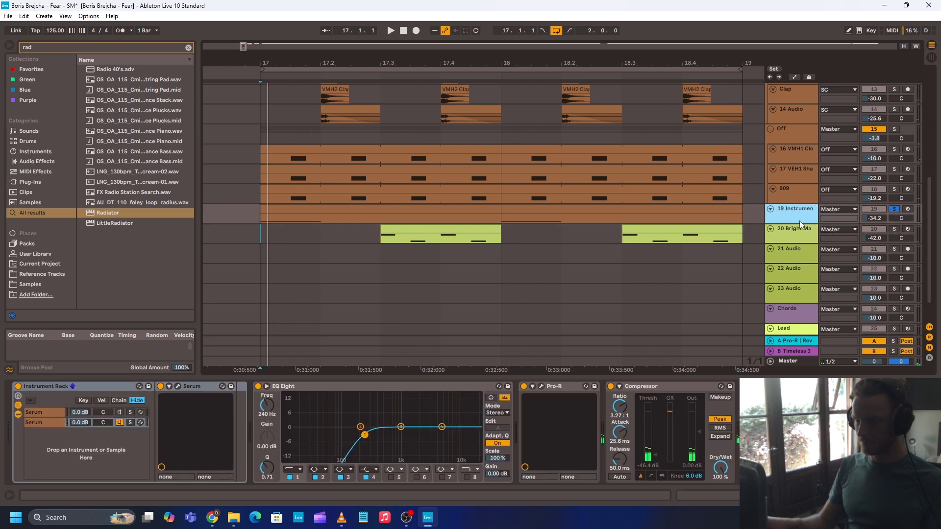
{"action": "key", "text": "space"}
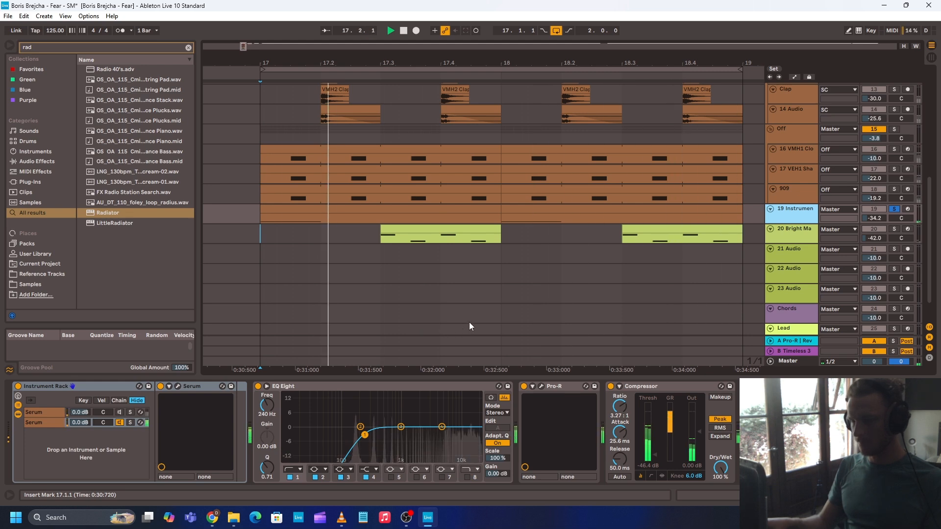
{"action": "key", "text": "space"}
- Highlight the clips of track 19 and the Bright Marimba track across bars 17 and 18, and turn off the solo
{"action": "scroll", "coordinate": [858, 242], "scroll_direction": "up", "scroll_amount": 5}
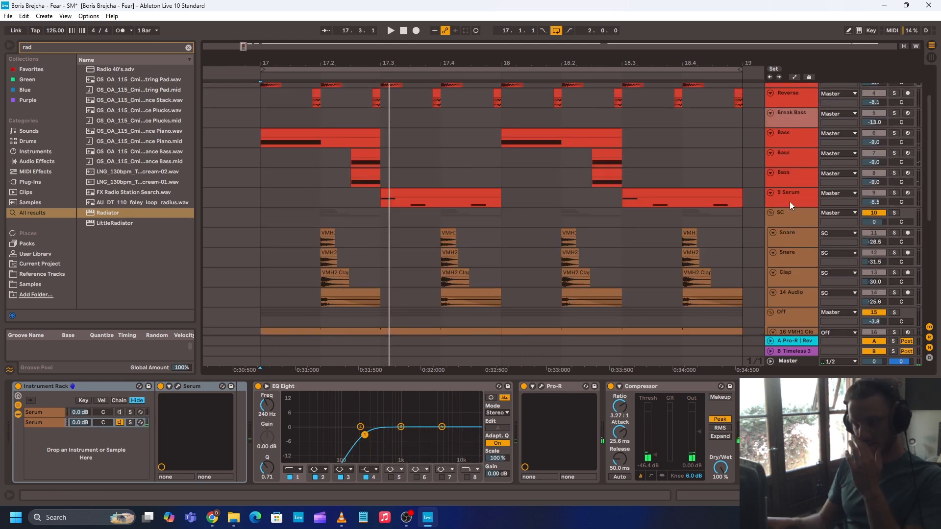
{"action": "scroll", "coordinate": [799, 199], "scroll_direction": "up", "scroll_amount": 3}
{"action": "scroll", "coordinate": [876, 199], "scroll_direction": "down", "scroll_amount": 6}
{"action": "scroll", "coordinate": [922, 286], "scroll_direction": "down", "scroll_amount": 5}
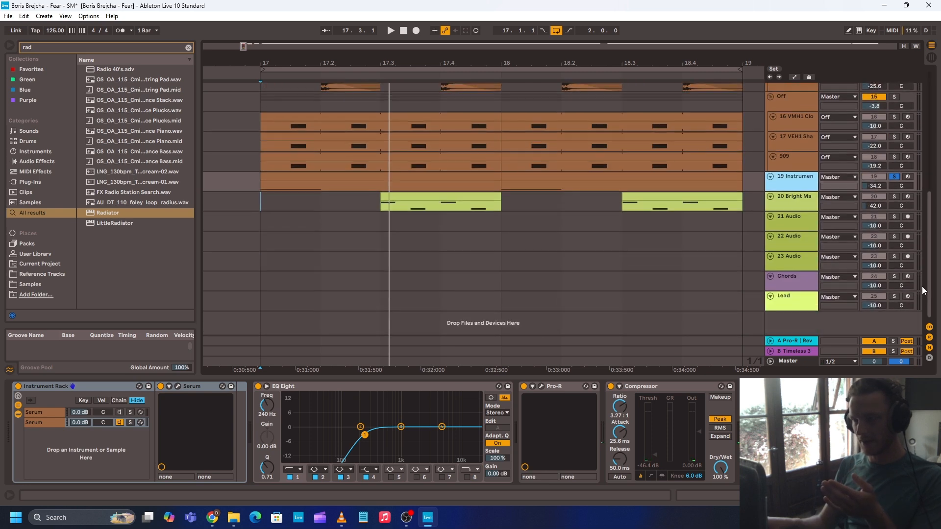
{"action": "left_click_drag", "start_coordinate": [255, 192], "coordinate": [709, 208]}
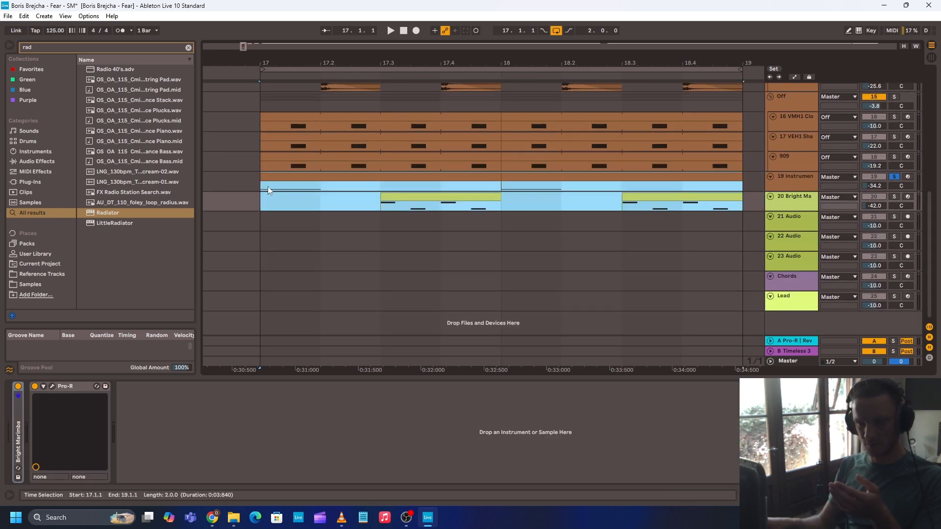
{"action": "left_click", "coordinate": [895, 177]}
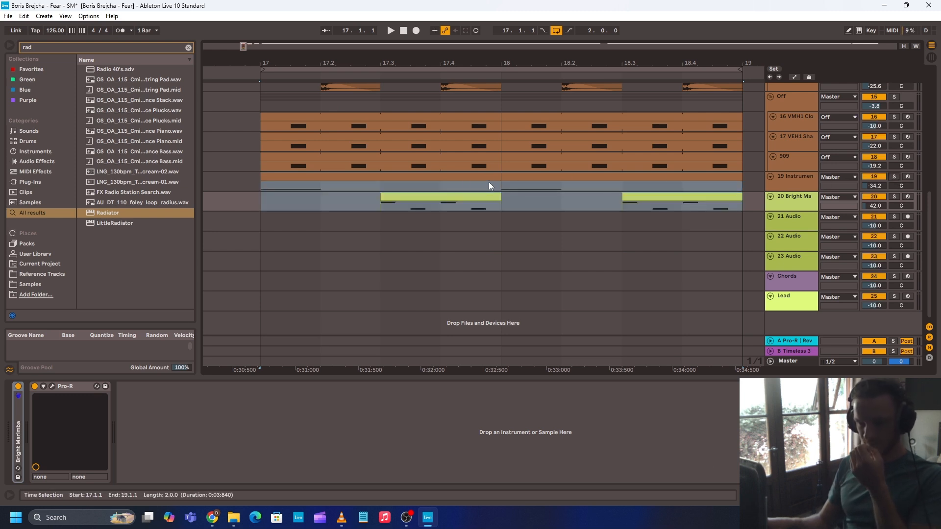
{"action": "key", "text": "minus"}
{"action": "key", "text": "minus"}
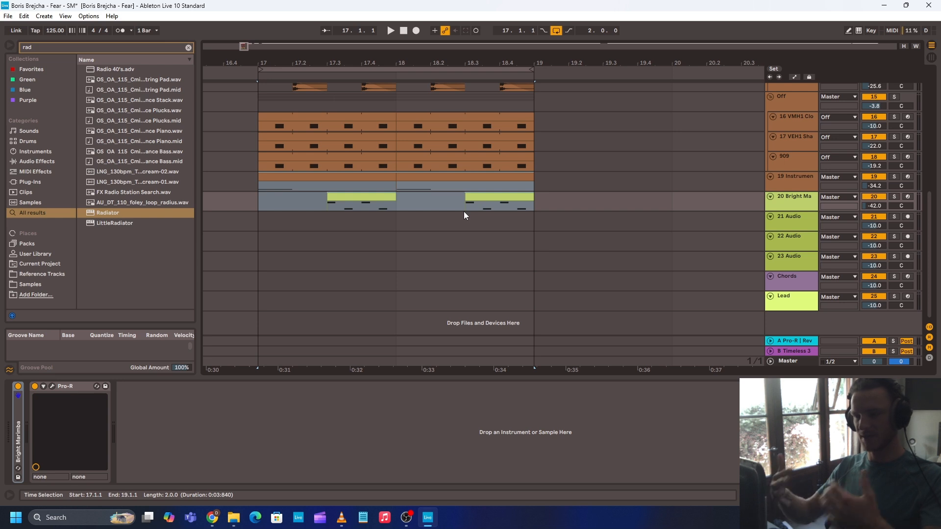
- Play track 19 and the first Bright Marimba clip soloed in turn, then turn the solo off
{"action": "left_click", "coordinate": [792, 188]}
{"action": "key", "text": "space"}
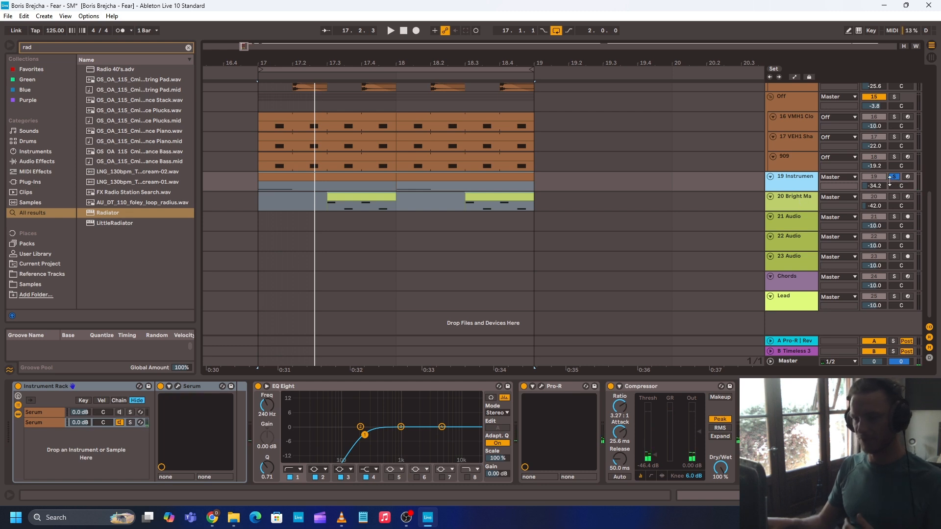
{"action": "left_click", "coordinate": [795, 196]}
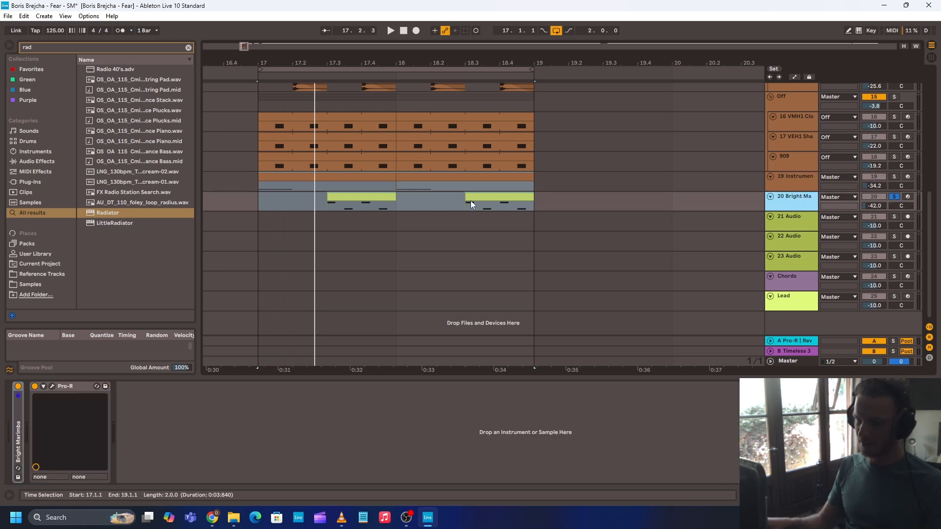
{"action": "left_click", "coordinate": [390, 195]}
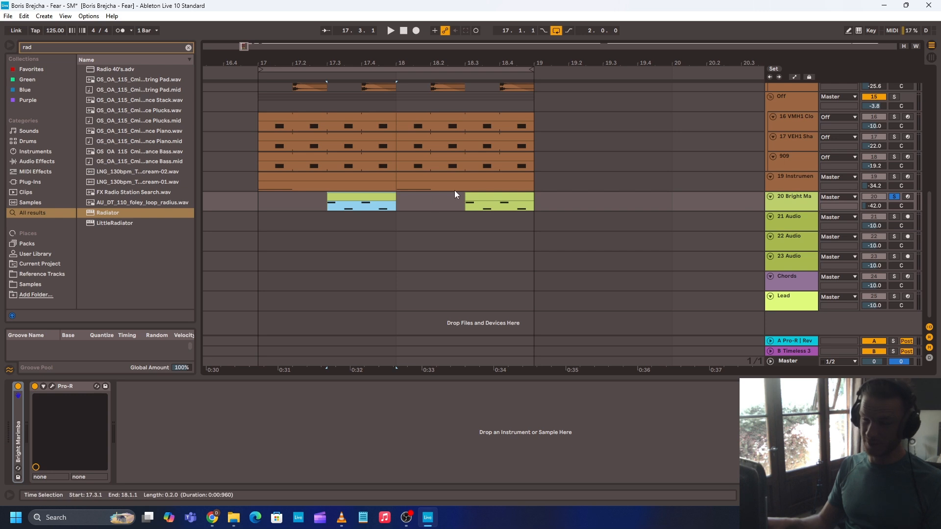
{"action": "key", "text": "space"}
{"action": "key", "text": "space"}
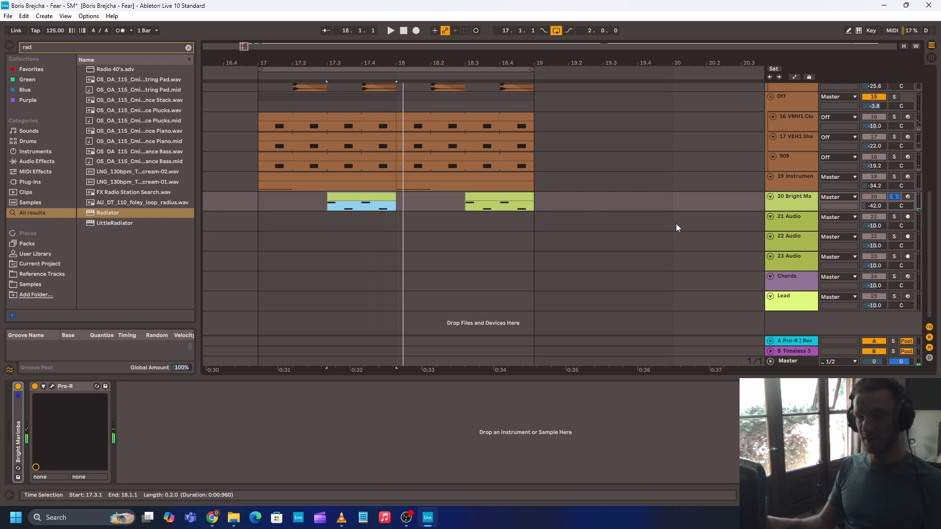
{"action": "key", "text": "s"}
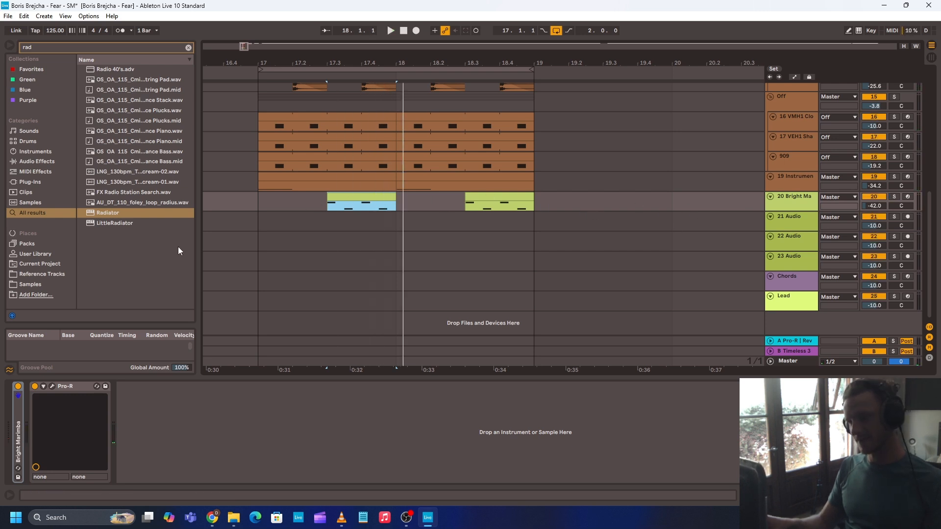
- Play the complete two-bar loop from bar 17 with all tracks active
{"action": "scroll", "coordinate": [637, 257], "scroll_direction": "up", "scroll_amount": 4}
{"action": "scroll", "coordinate": [644, 258], "scroll_direction": "up", "scroll_amount": 8}
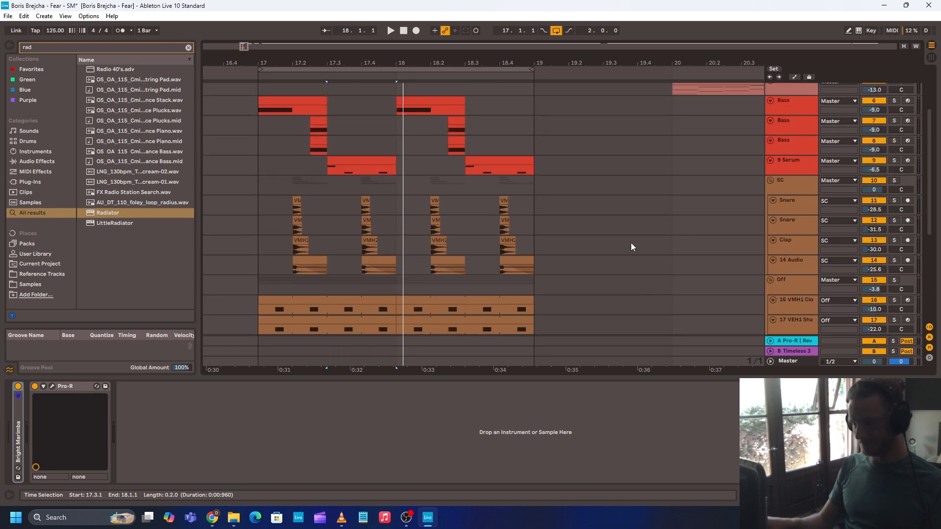
{"action": "left_click", "coordinate": [257, 157]}
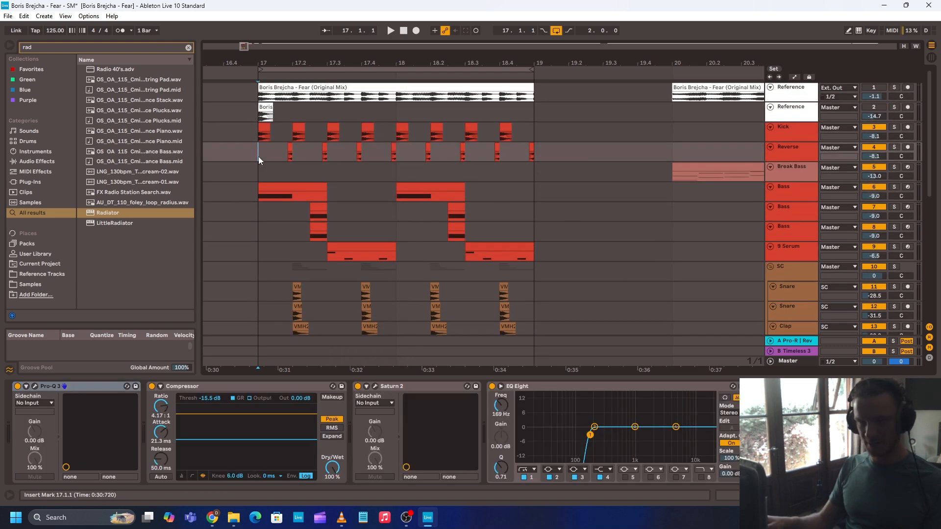
{"action": "key", "text": "space"}
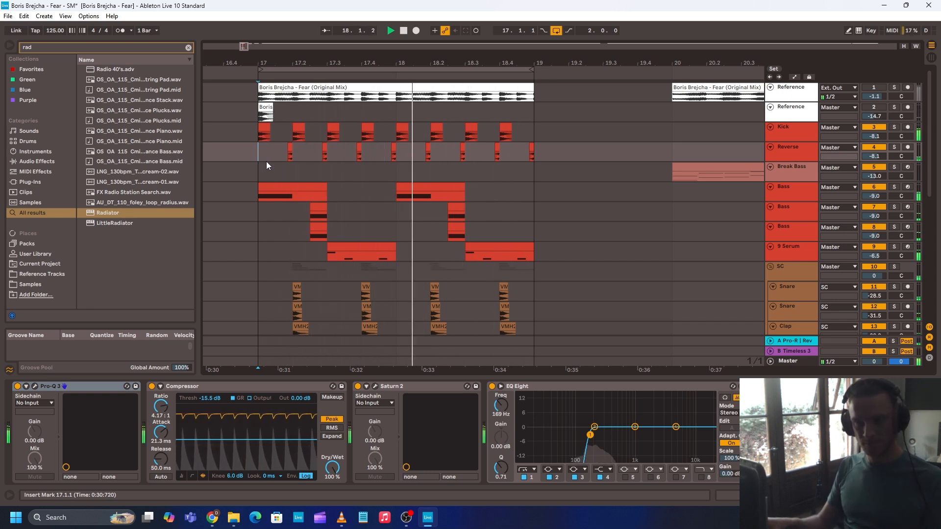
{"action": "key", "text": "space"}
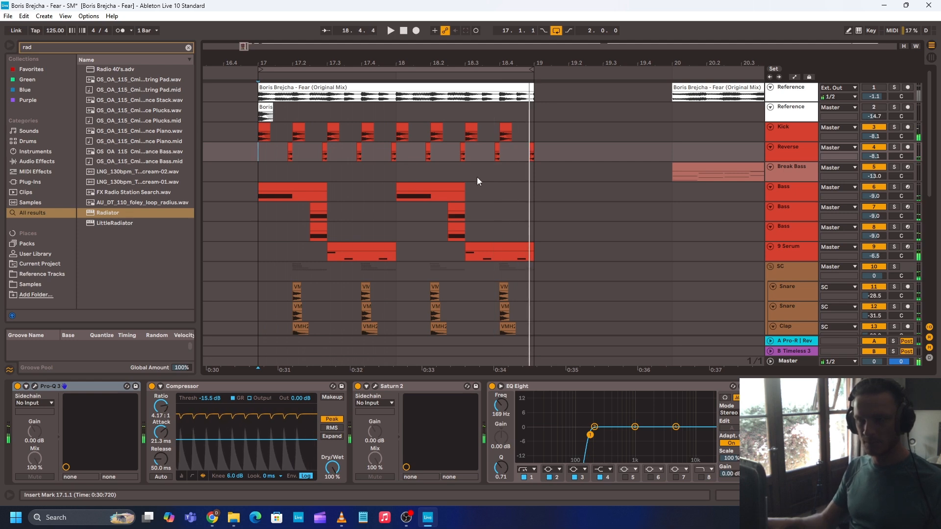
- Examine the reference clips along the arrangement, from the two-bar section at bar 17 to the break section at bar 20
{"action": "mouse_move", "coordinate": [425, 65]}
{"action": "left_mouse_down"}
{"action": "mouse_move", "coordinate": [425, 46]}
{"action": "mouse_move", "coordinate": [444, 58]}
{"action": "mouse_move", "coordinate": [415, 58]}
{"action": "left_mouse_up"}
{"action": "left_click", "coordinate": [436, 87]}
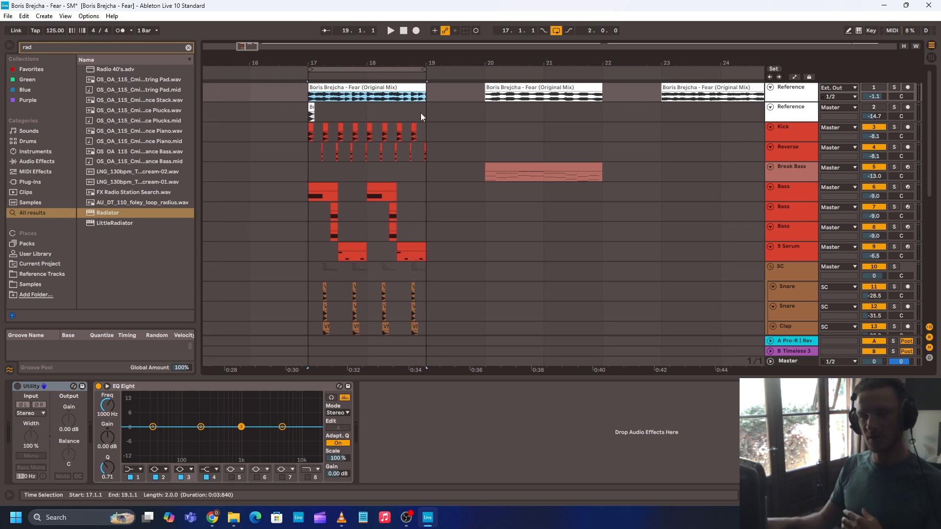
{"action": "left_click", "coordinate": [485, 155]}
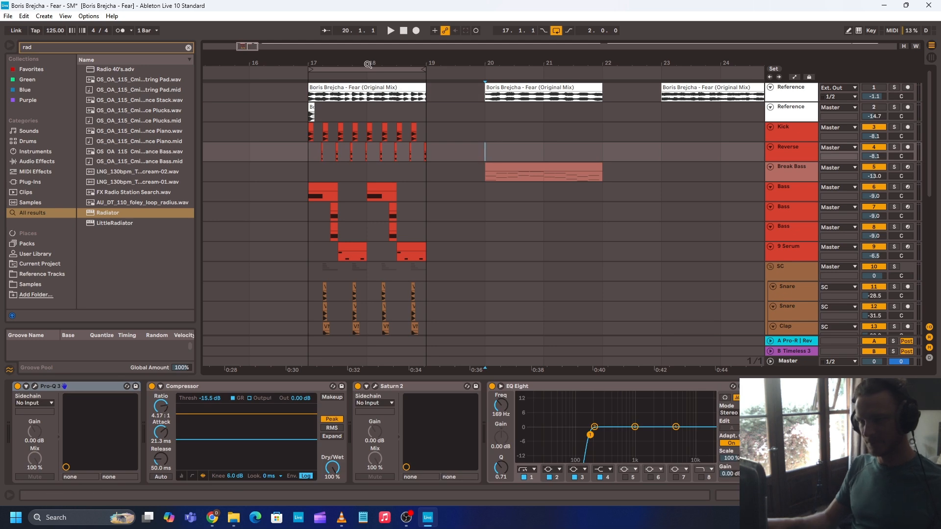
{"action": "key", "text": "minus"}
{"action": "key", "text": "minus"}
{"action": "key", "text": "minus"}
{"action": "key", "text": "minus"}
{"action": "key", "text": "minus"}
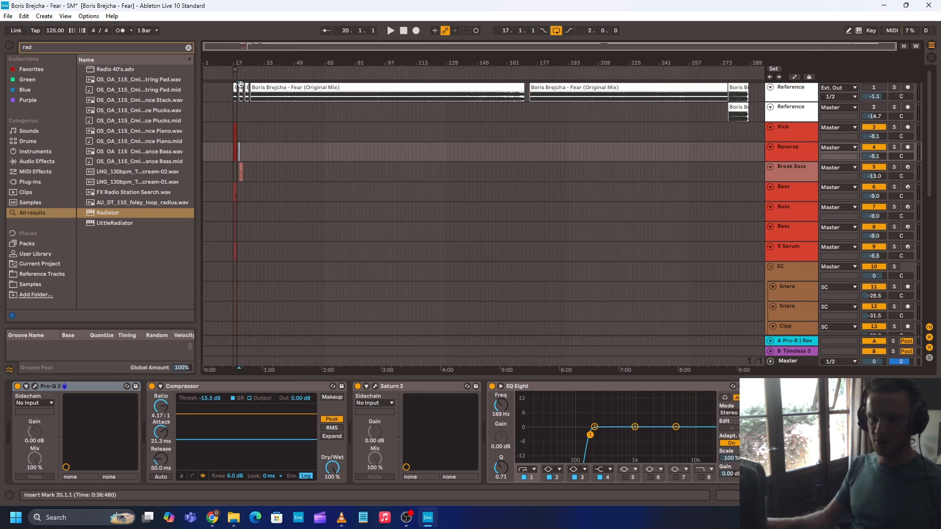
{"action": "key", "text": "plus"}
{"action": "key", "text": "plus"}
{"action": "key", "text": "plus"}
{"action": "key", "text": "plus"}
{"action": "key", "text": "plus"}
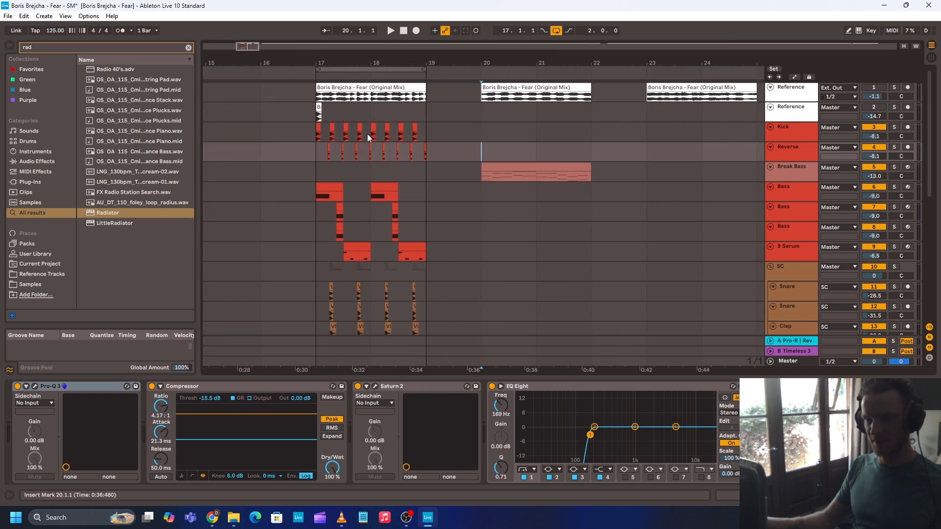
- Select the Break Bass clip at bar 20 and play it with its track soloed
{"action": "left_click_drag", "start_coordinate": [453, 59], "coordinate": [503, 69]}
{"action": "left_click", "coordinate": [579, 166]}
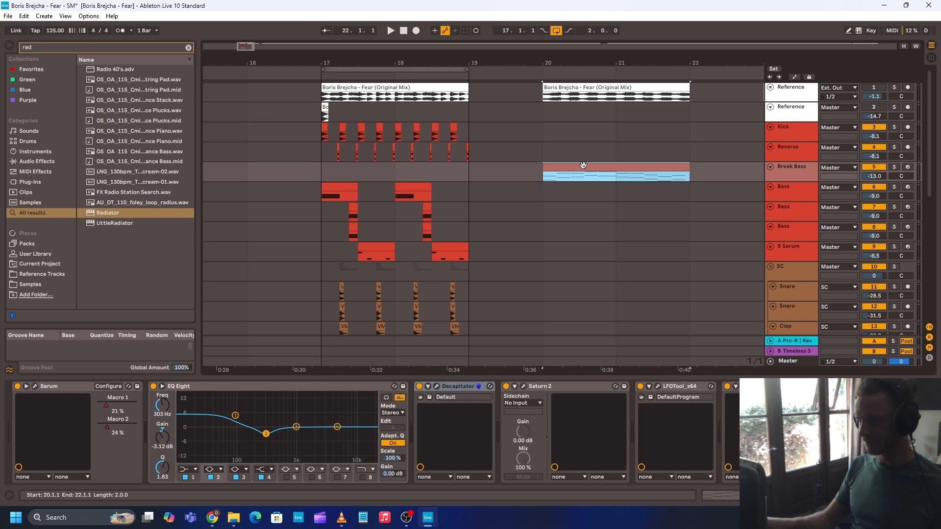
{"action": "key", "text": "space"}
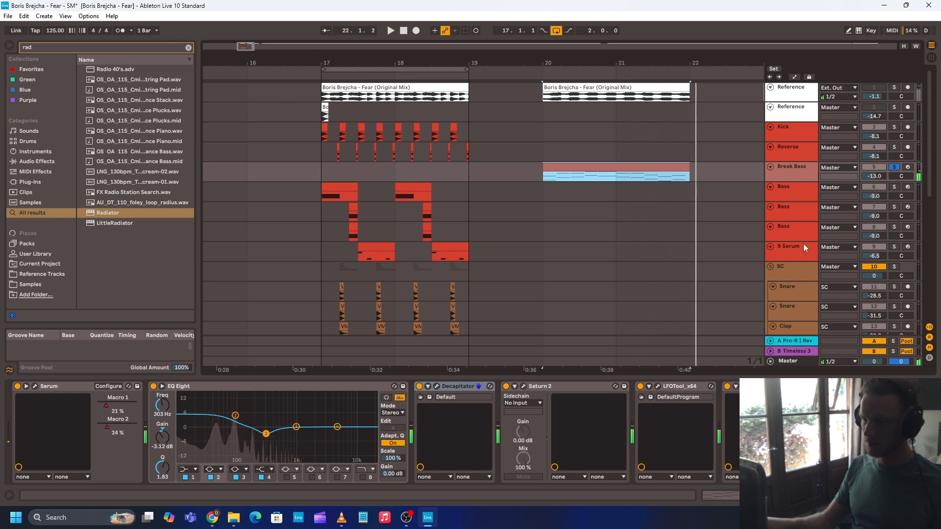
- Open the Break Bass track's Serum to examine its oscillator, filter and envelope settings, then close it
{"action": "left_click_drag", "start_coordinate": [474, 63], "coordinate": [572, 74]}
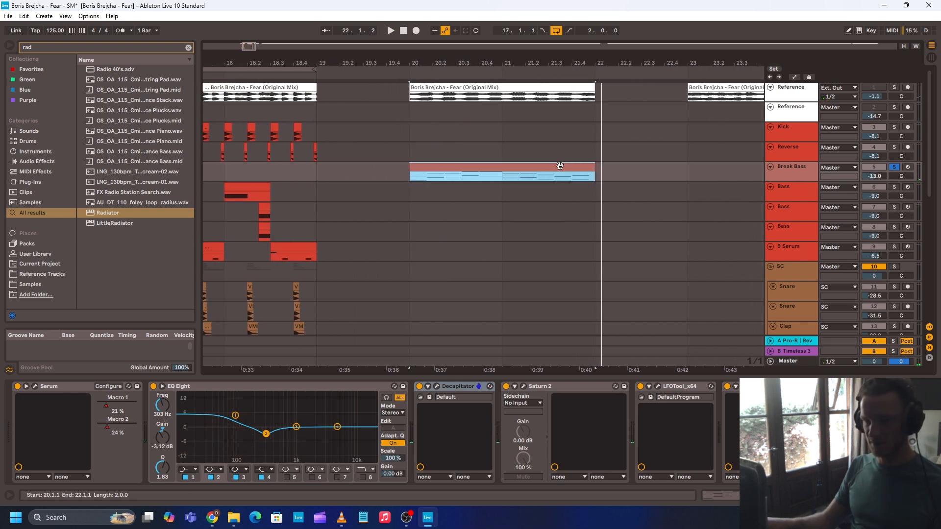
{"action": "left_click", "coordinate": [34, 386]}
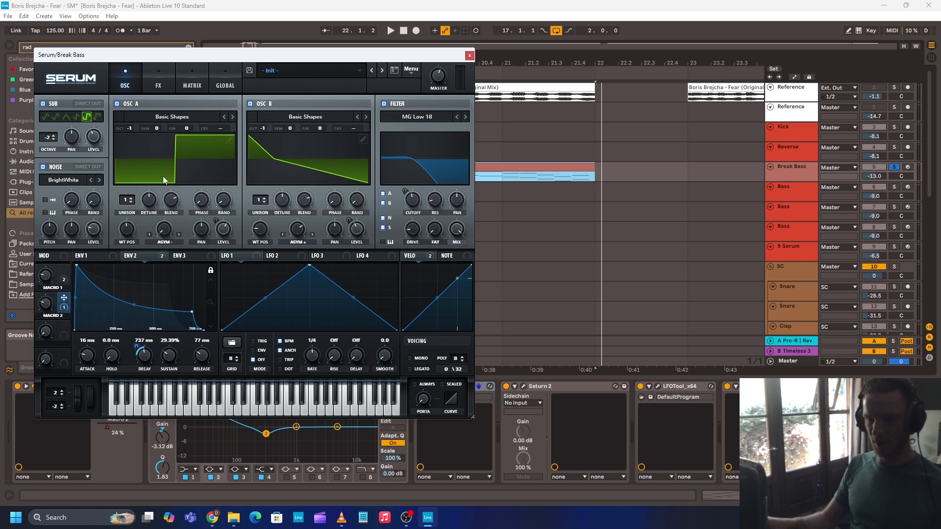
{"action": "left_click", "coordinate": [470, 55]}
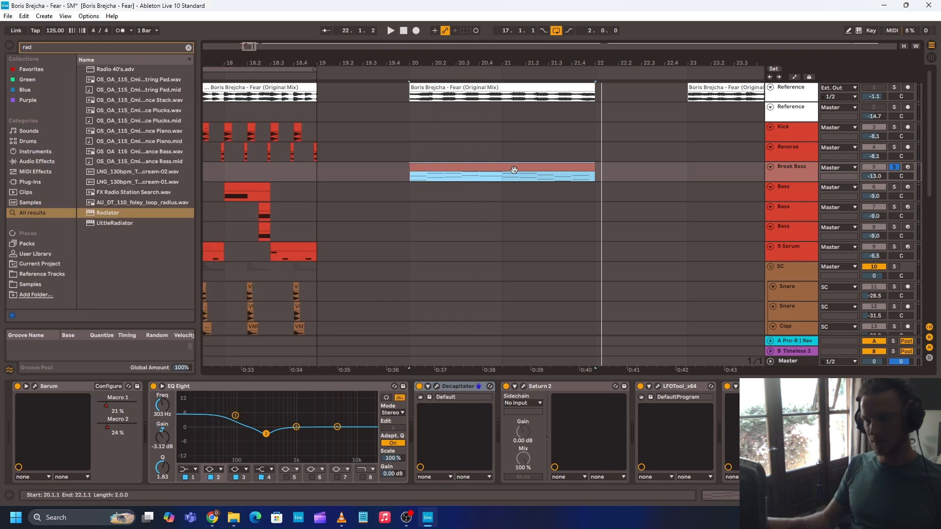
- Open the Break Bass clip's MIDI notes, examine the pattern and select the G#2 note at 2.2.3
{"action": "double_click", "coordinate": [513, 170]}
{"action": "left_click_drag", "start_coordinate": [149, 315], "coordinate": [176, 314]}
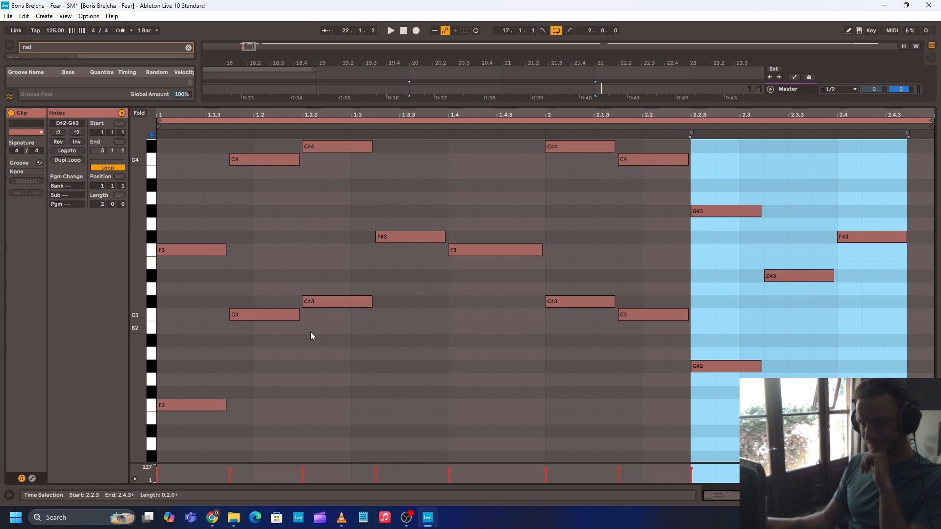
{"action": "scroll", "coordinate": [307, 332], "scroll_direction": "down", "scroll_amount": 2}
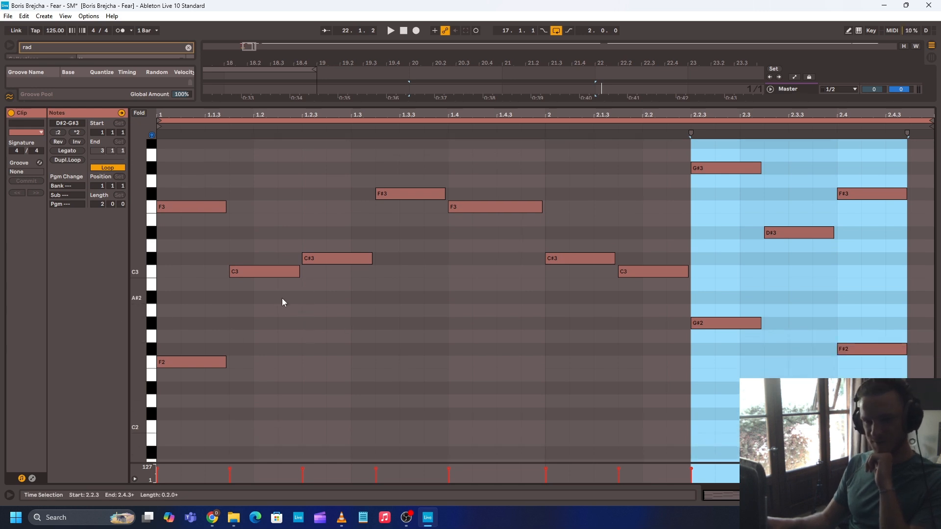
{"action": "scroll", "coordinate": [252, 316], "scroll_direction": "up", "scroll_amount": 1}
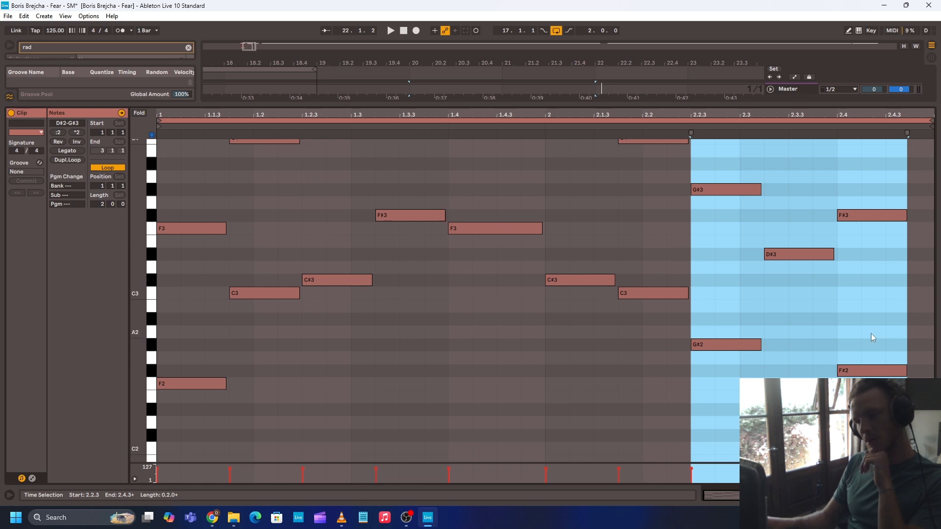
{"action": "left_click_drag", "start_coordinate": [825, 327], "coordinate": [662, 408]}
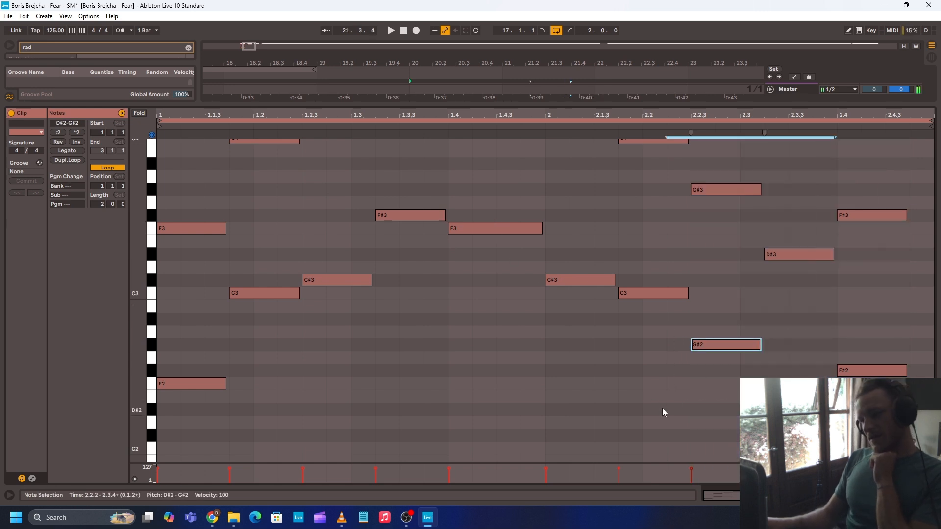
- Select the F#3 note at 1.3.3 in the Break Bass clip, examine the notes around it, and return to the track's devices
{"action": "left_click", "coordinate": [422, 196]}
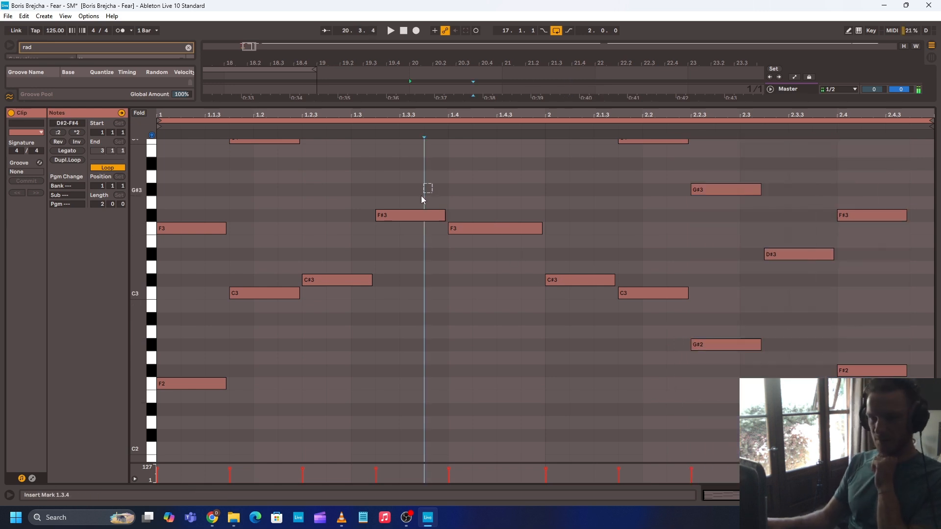
{"action": "left_click", "coordinate": [407, 217]}
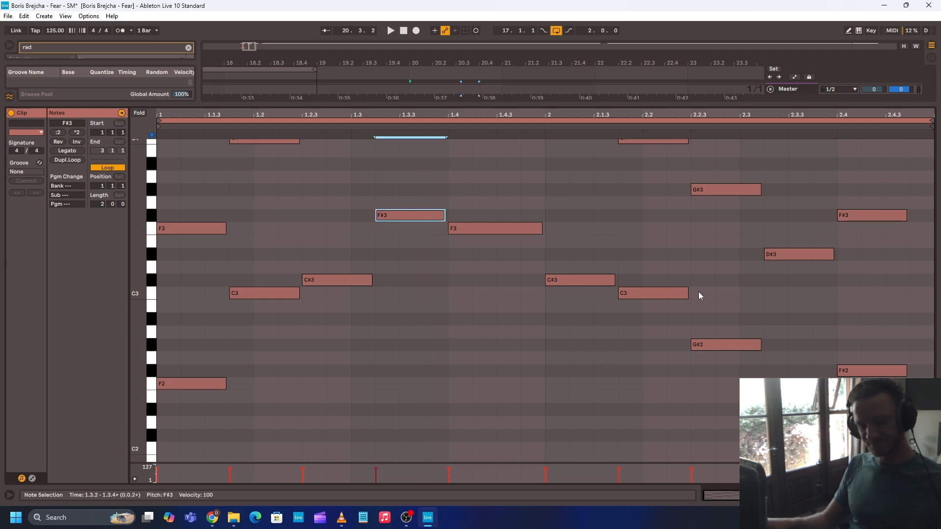
{"action": "key", "text": "shift+Tab"}
{"action": "scroll", "coordinate": [606, 232], "scroll_direction": "up", "scroll_amount": 1}
{"action": "scroll", "coordinate": [605, 232], "scroll_direction": "up", "scroll_amount": 2}
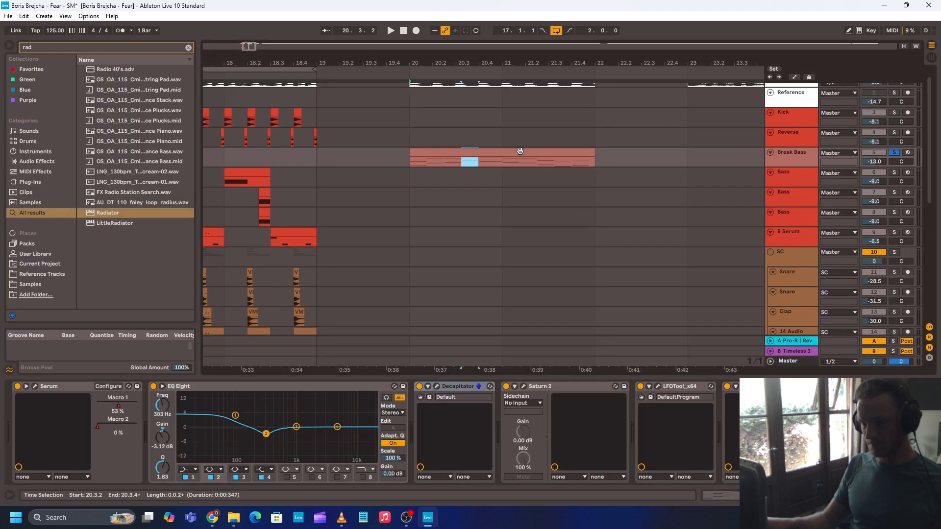
{"action": "double_click", "coordinate": [519, 156]}
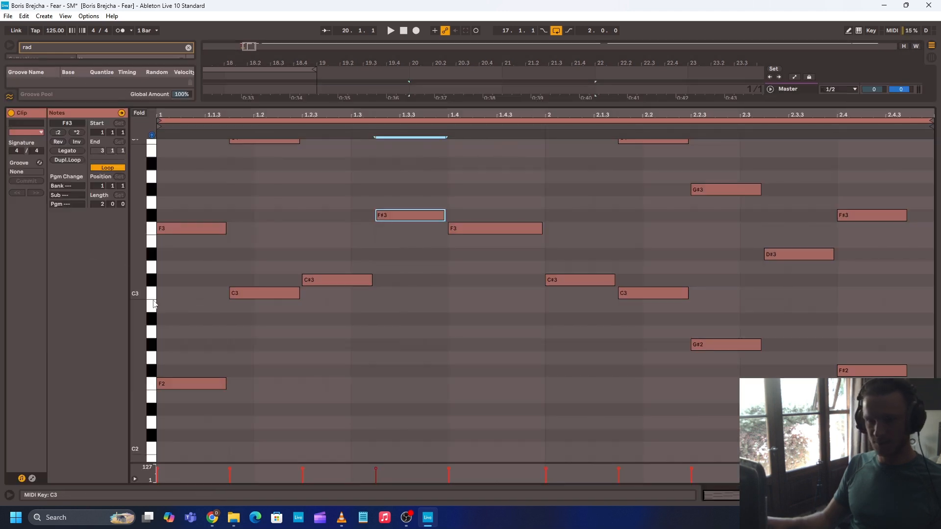
{"action": "mouse_move", "coordinate": [140, 300]}
{"action": "left_mouse_down"}
{"action": "mouse_move", "coordinate": [108, 301]}
{"action": "mouse_move", "coordinate": [135, 300]}
{"action": "left_mouse_up"}
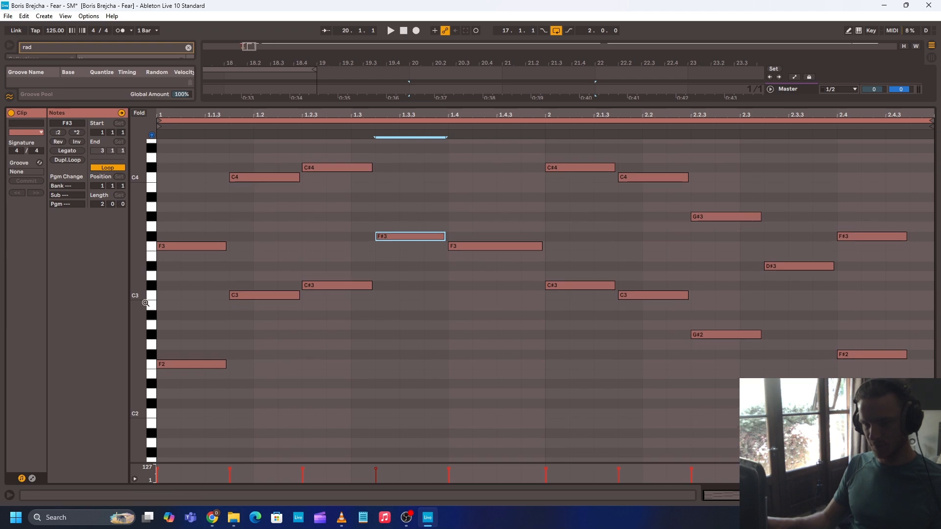
{"action": "key", "text": "shift+Tab"}
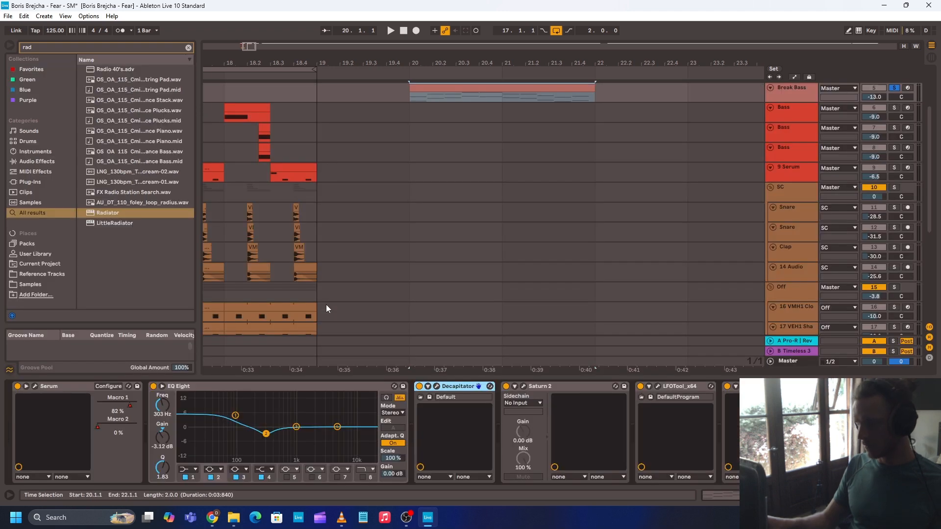
- Open the Break Bass track's Serum and examine its oscillator and effects pages, including the filter cutoffs assigned to Macro 1
{"action": "left_click", "coordinate": [35, 386]}
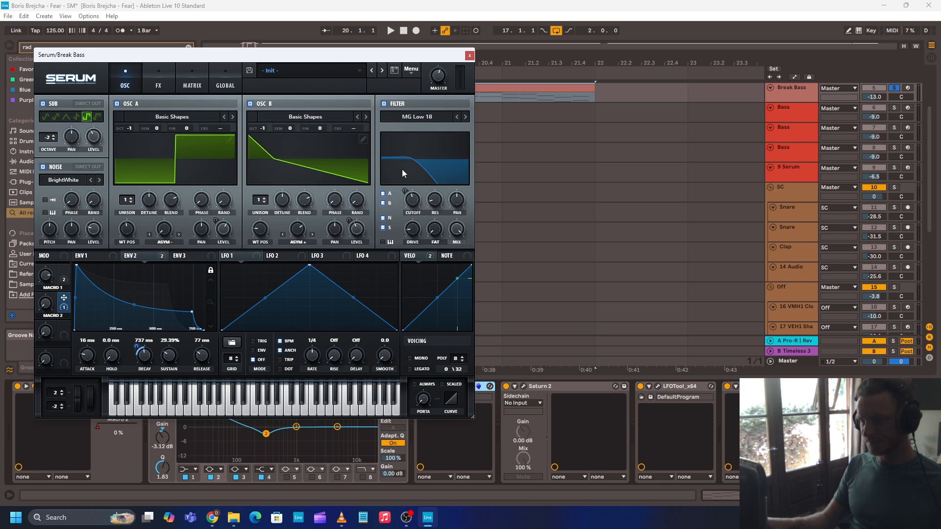
{"action": "left_click", "coordinate": [166, 84]}
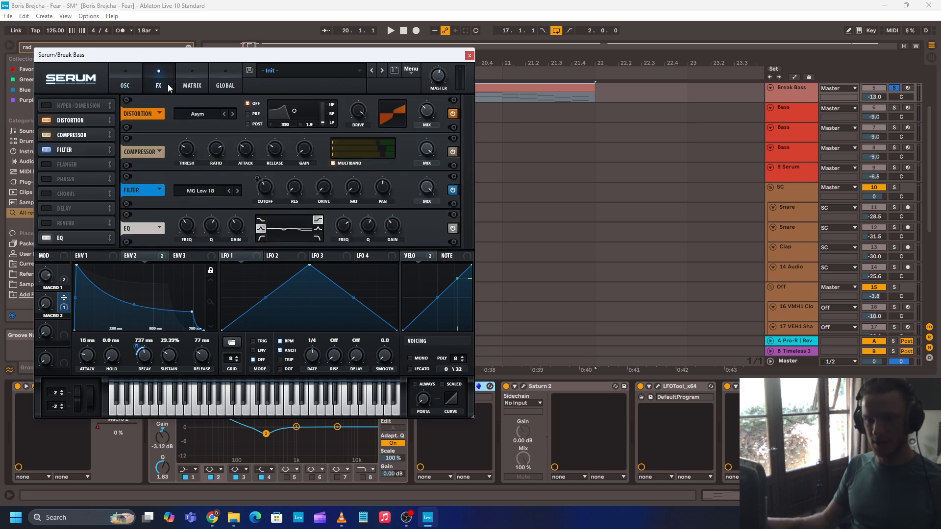
{"action": "left_click", "coordinate": [128, 84]}
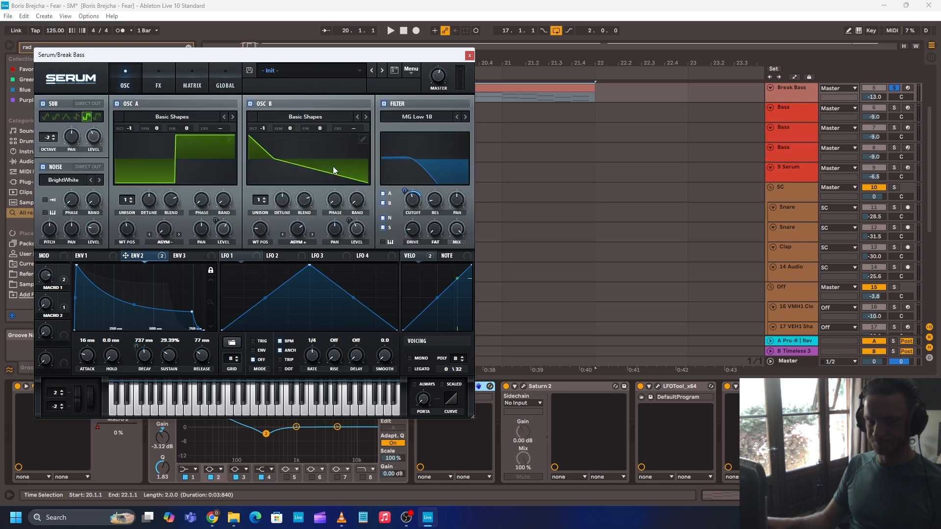
{"action": "left_click", "coordinate": [161, 78]}
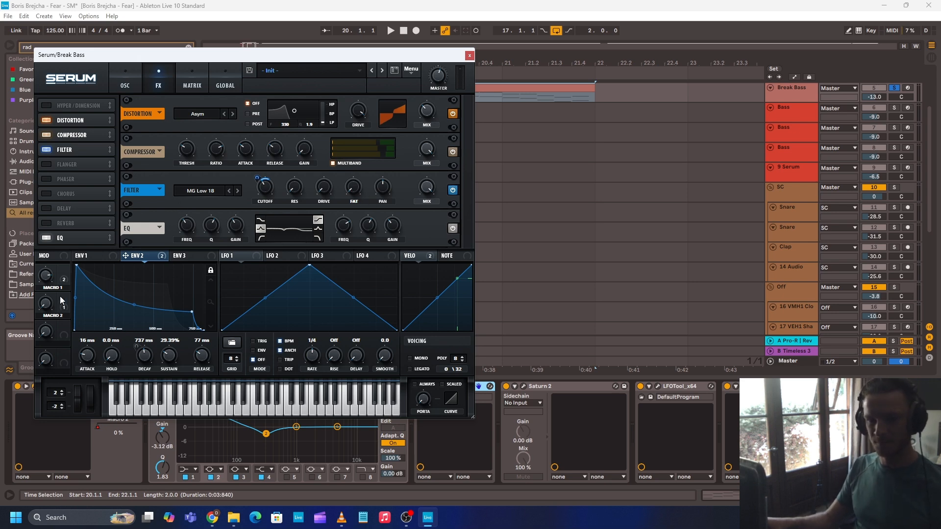
{"action": "left_click", "coordinate": [125, 84]}
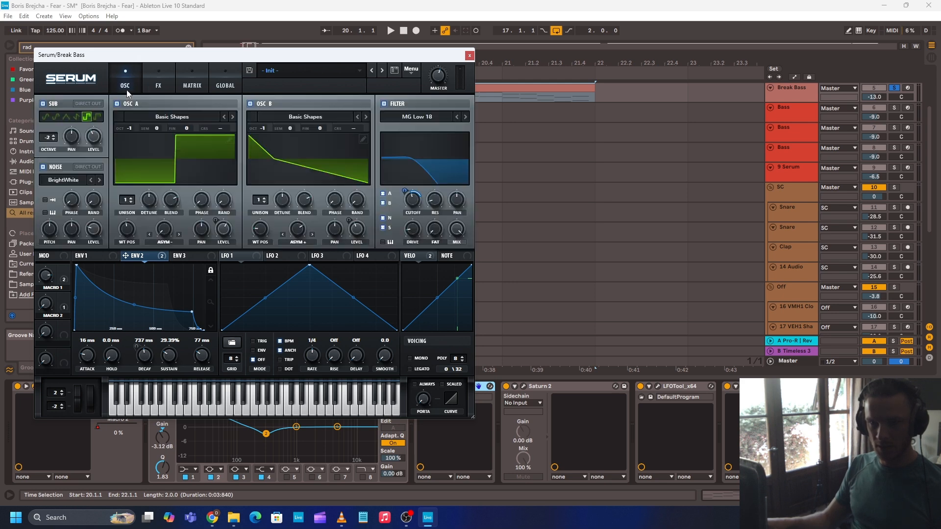
{"action": "left_click", "coordinate": [62, 279]}
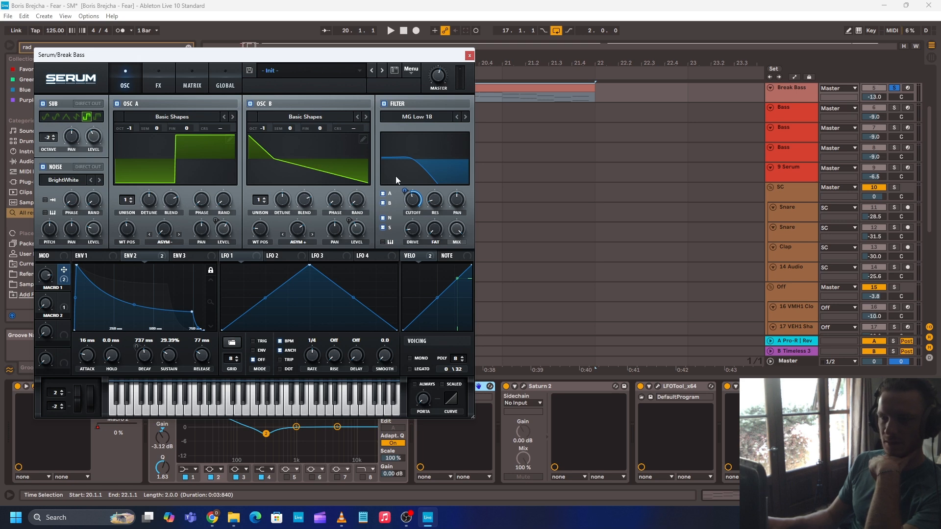
{"action": "left_click", "coordinate": [158, 83]}
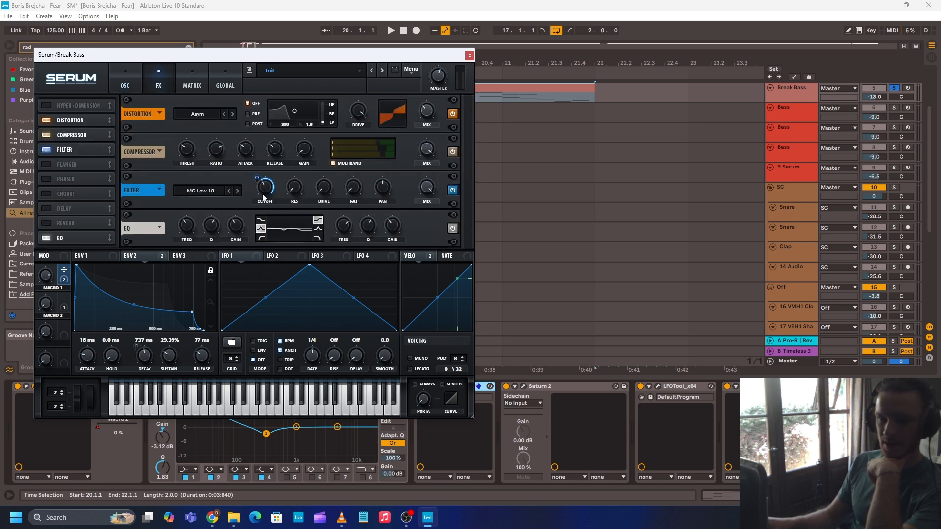
{"action": "left_click", "coordinate": [123, 85]}
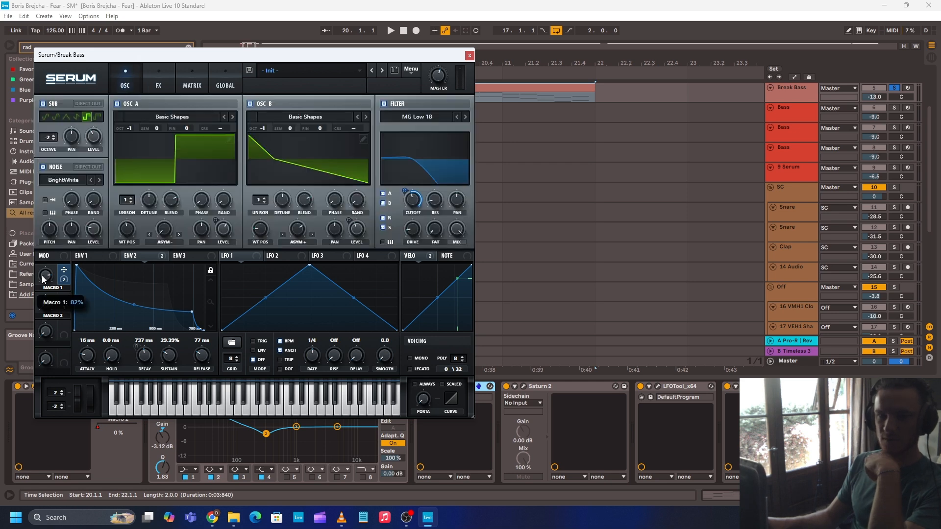
- Try changing Serum's Macro 1 while playing the Break Bass clip, then re-enable the overridden automation and close Serum
{"action": "left_click_drag", "start_coordinate": [42, 276], "coordinate": [69, 218]}
{"action": "key", "text": "space"}
{"action": "key", "text": "space"}
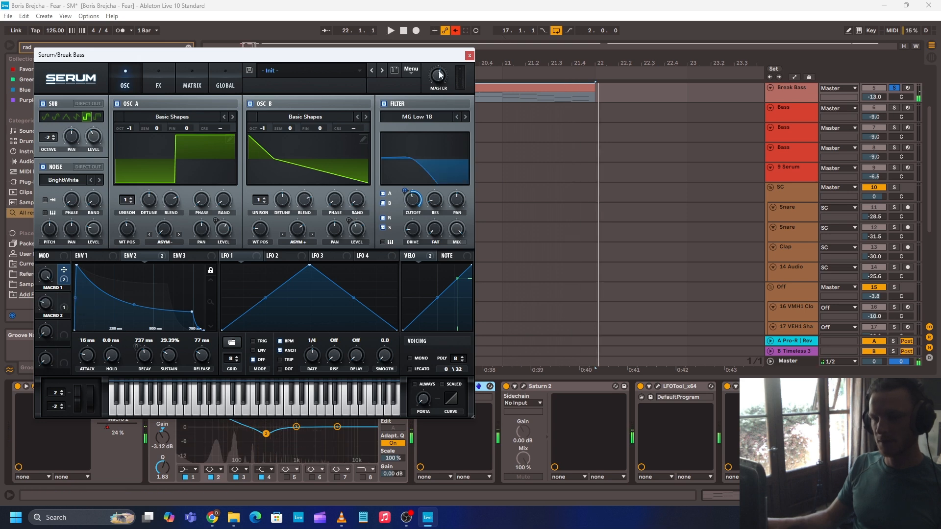
{"action": "left_click", "coordinate": [455, 30]}
{"action": "left_click", "coordinate": [469, 55]}
- Zoom in on the Break Bass clip to examine its Serum Macro 1 automation curve, then restore the arrangement view without automation
{"action": "left_click", "coordinate": [481, 88]}
{"action": "key", "text": "z"}
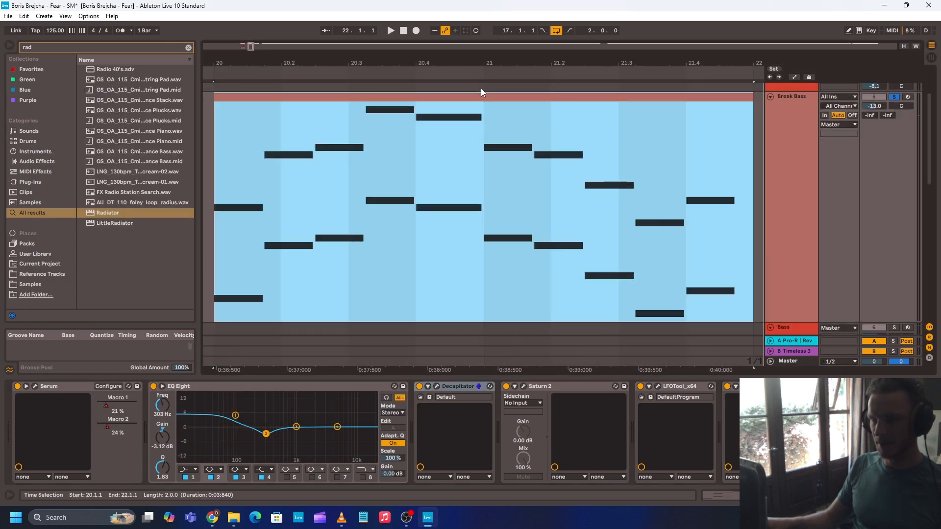
{"action": "key", "text": "a"}
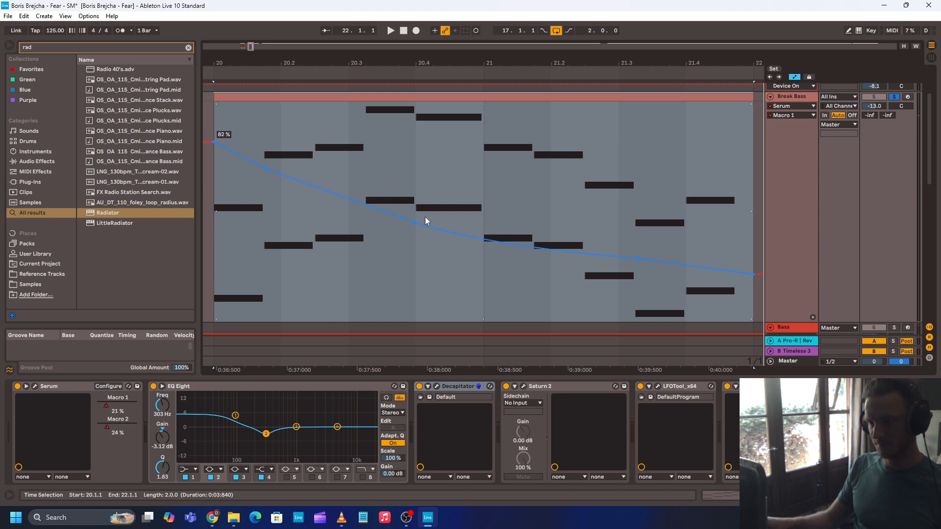
{"action": "key", "text": "x"}
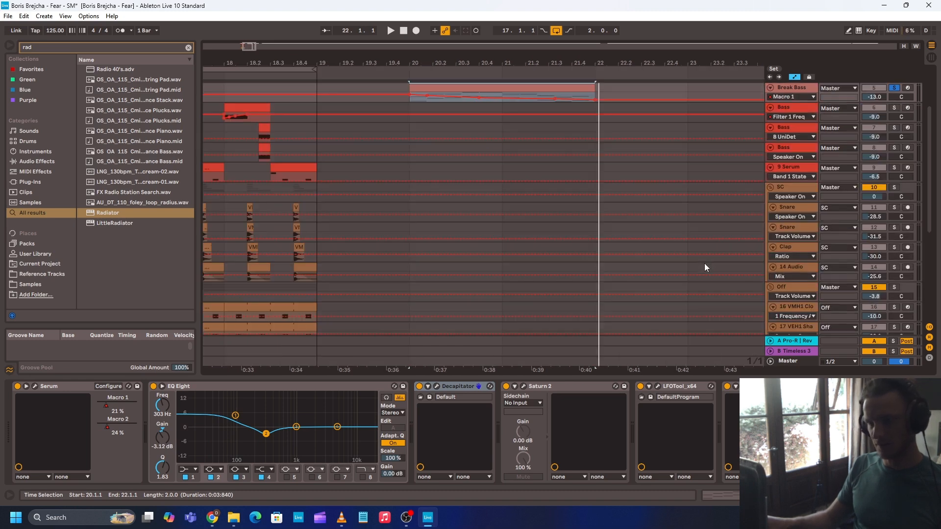
{"action": "key", "text": "a"}
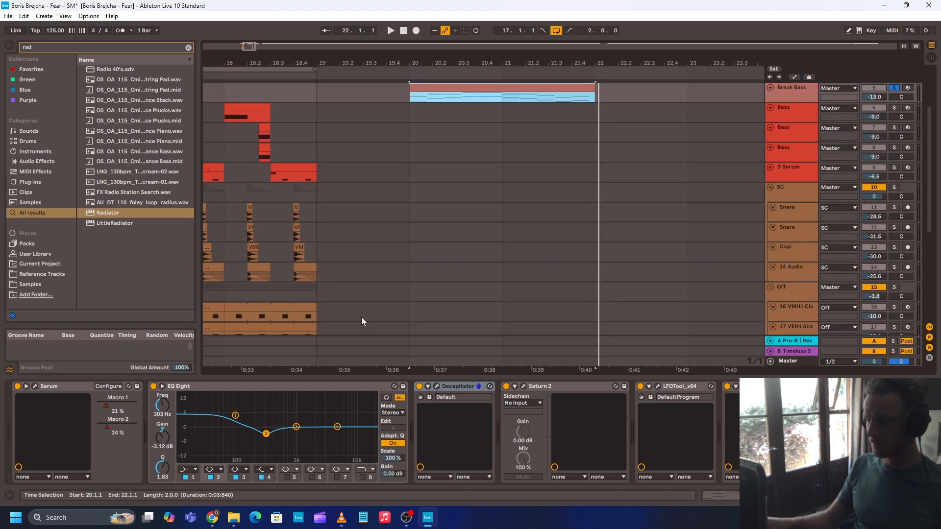
- Try different Macro 2 amounts in the Break Bass Serum, check its effects page, and close the plug-in
{"action": "left_click", "coordinate": [34, 387]}
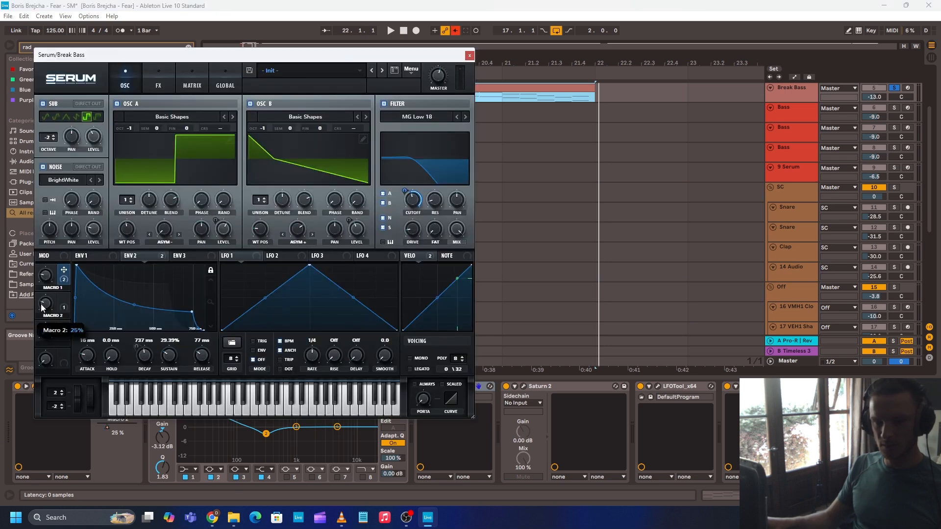
{"action": "left_click_drag", "start_coordinate": [40, 304], "coordinate": [55, 301]}
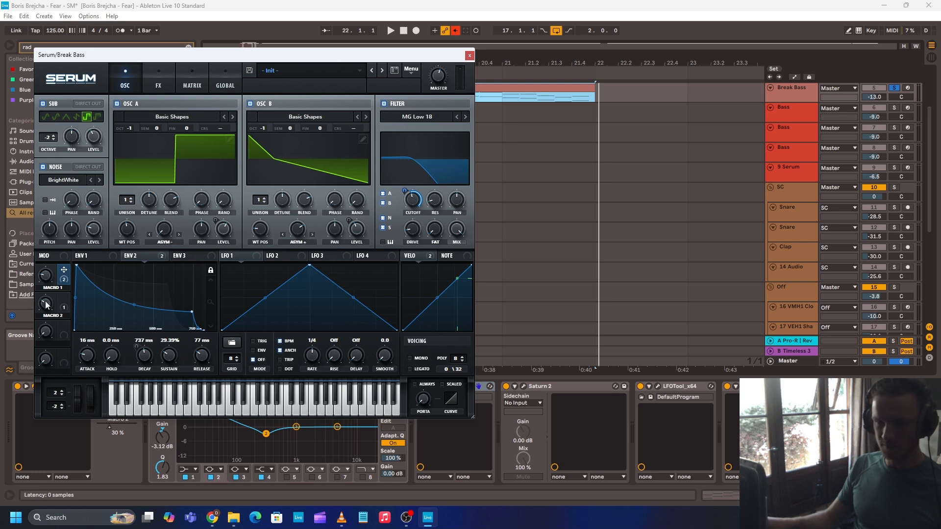
{"action": "left_click_drag", "start_coordinate": [47, 305], "coordinate": [44, 308]}
{"action": "left_click", "coordinate": [159, 87]}
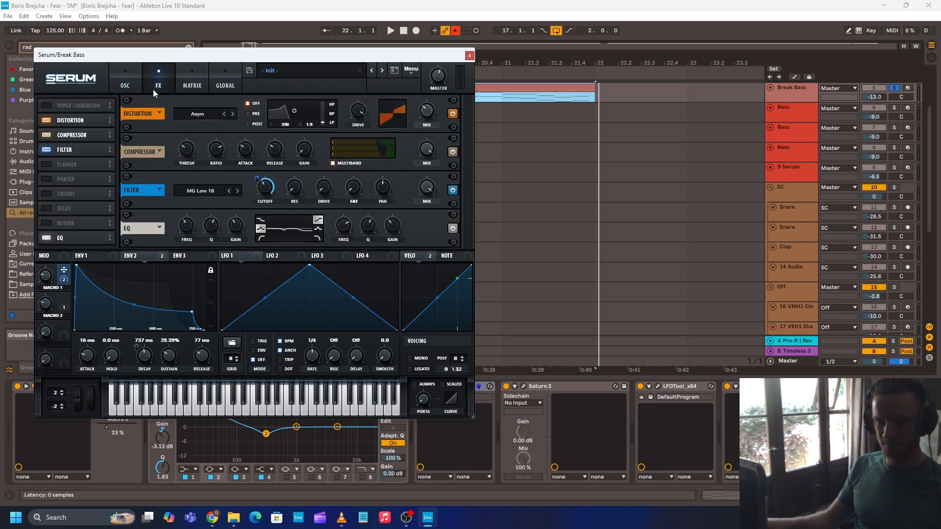
{"action": "left_click", "coordinate": [113, 86]}
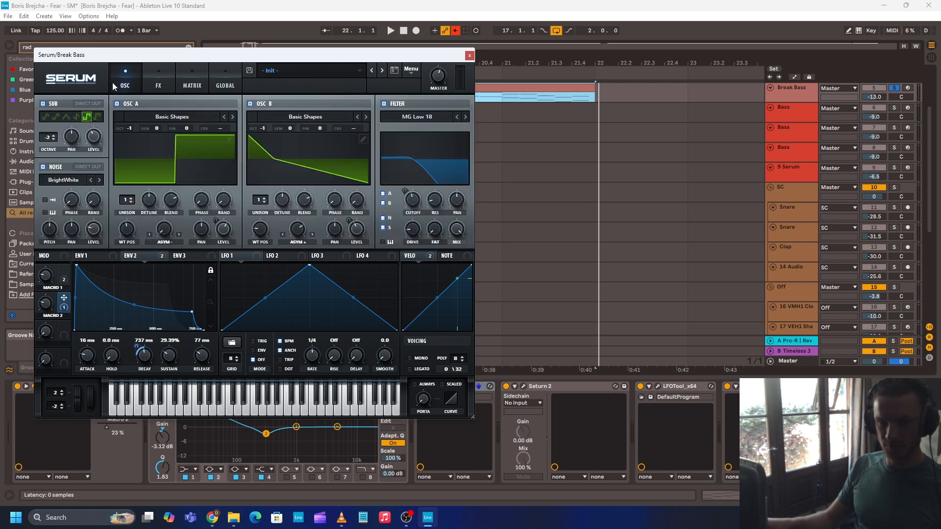
{"action": "left_click", "coordinate": [470, 56]}
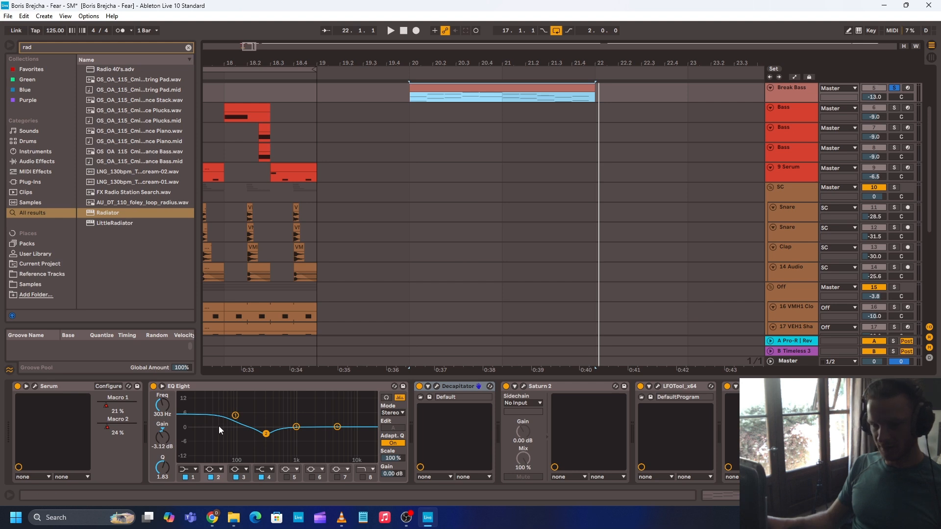
- Examine the settings of EQ Eight, Decapitator, Saturn 2 and Serum on the Break Bass track, closing each after viewing
{"action": "left_click", "coordinate": [162, 386]}
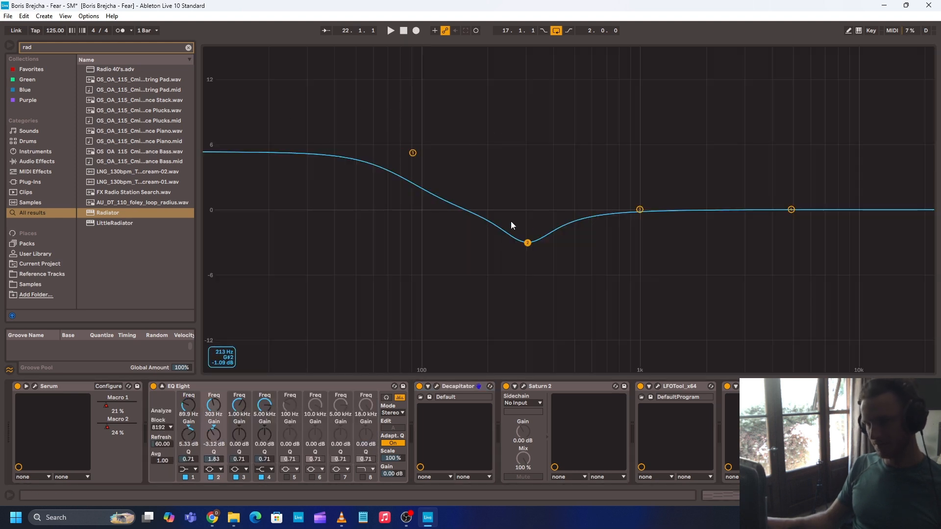
{"action": "key", "text": "Escape"}
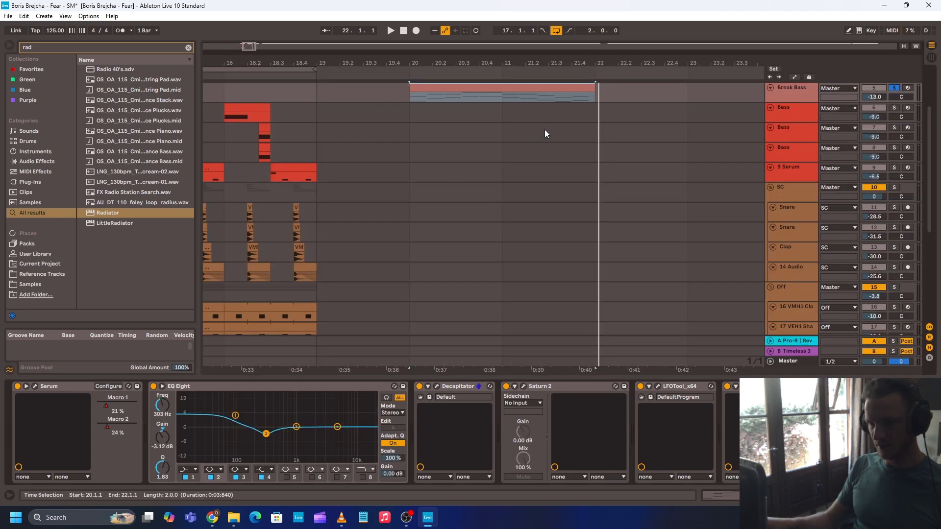
{"action": "left_click", "coordinate": [436, 386]}
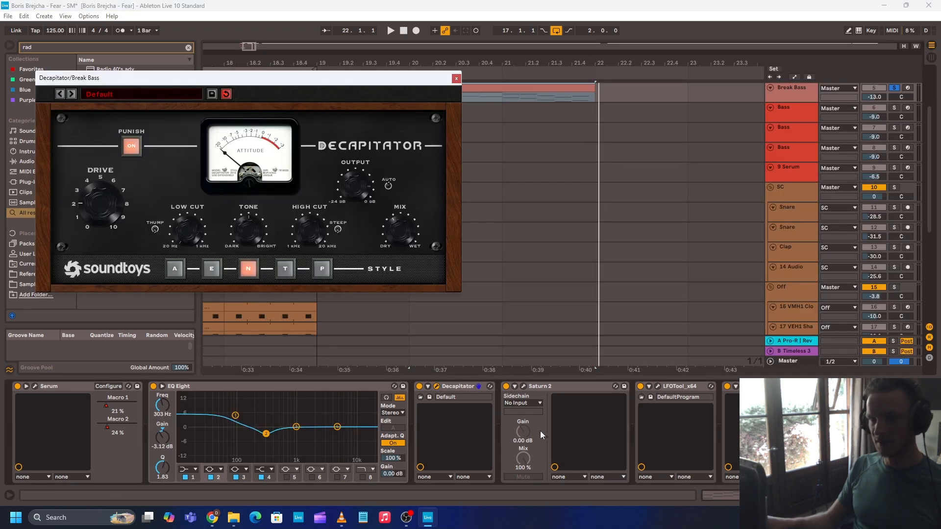
{"action": "left_click", "coordinate": [458, 79]}
{"action": "left_click", "coordinate": [523, 387]}
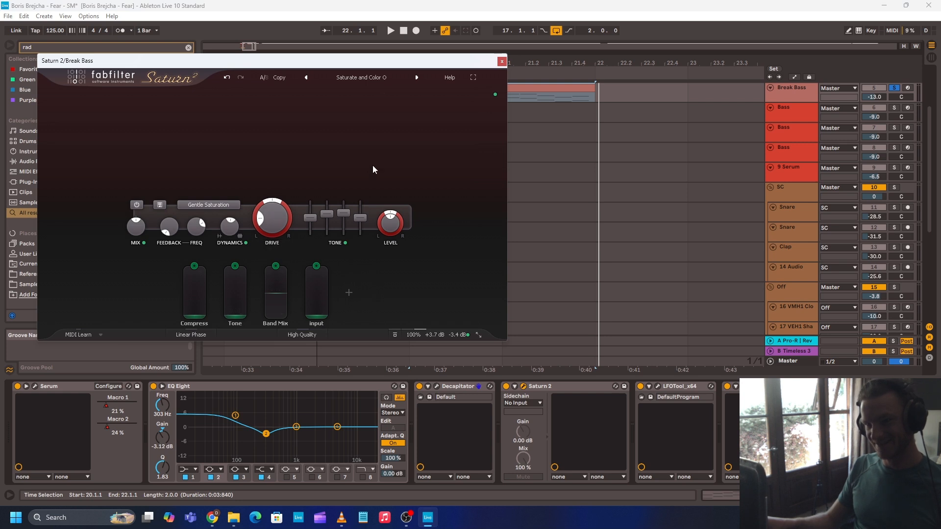
{"action": "left_click", "coordinate": [502, 61]}
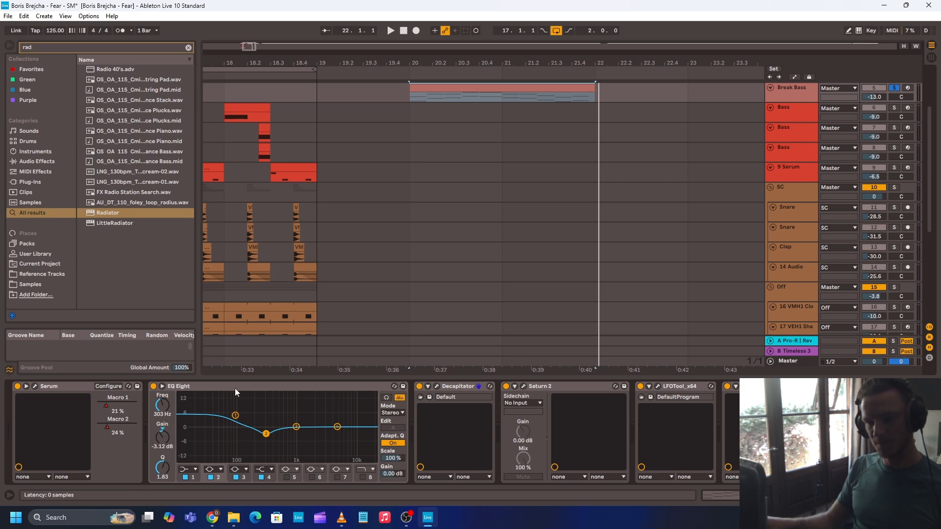
{"action": "left_click", "coordinate": [34, 387]}
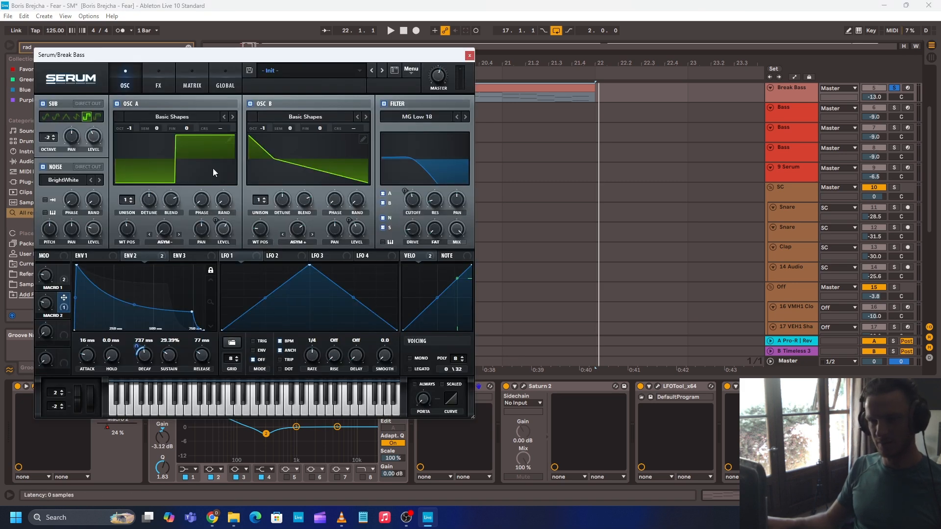
{"action": "left_click", "coordinate": [469, 55]}
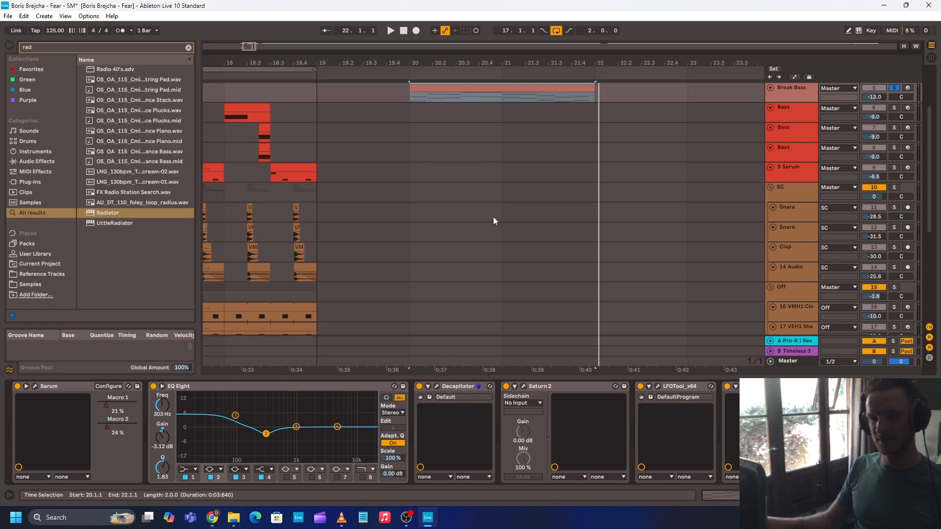
- Reopen the Break Bass clip's MIDI notes, show both octaves, and briefly select the lower-octave notes in bar 1
{"action": "scroll", "coordinate": [494, 217], "scroll_direction": "up", "scroll_amount": 3}
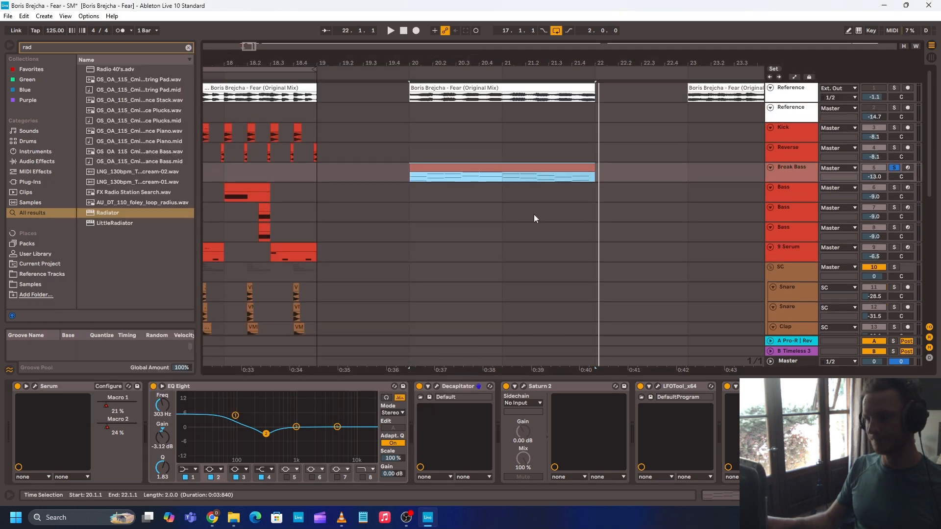
{"action": "double_click", "coordinate": [431, 166]}
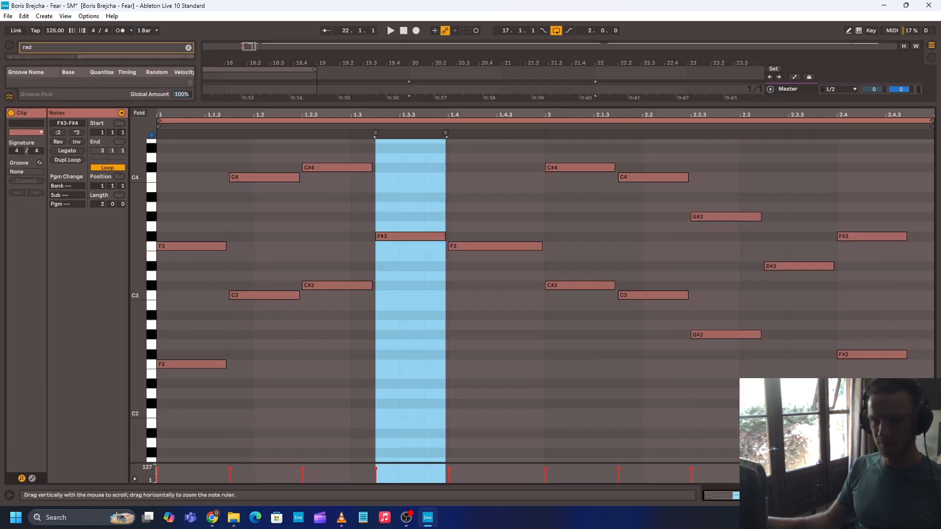
{"action": "scroll", "coordinate": [223, 252], "scroll_direction": "down", "scroll_amount": 2}
{"action": "left_click", "coordinate": [322, 234]}
{"action": "scroll", "coordinate": [385, 230], "scroll_direction": "up", "scroll_amount": 2}
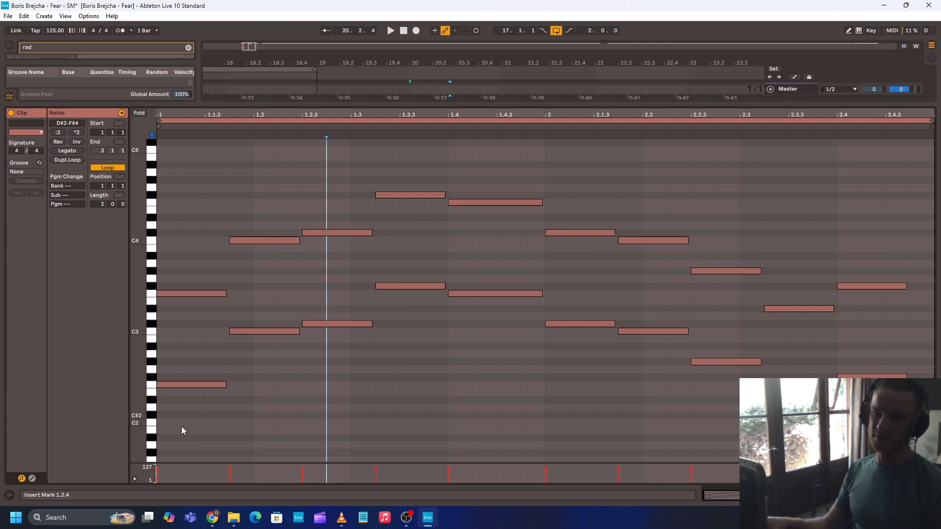
{"action": "left_click_drag", "start_coordinate": [173, 434], "coordinate": [463, 323]}
{"action": "left_click", "coordinate": [367, 391]}
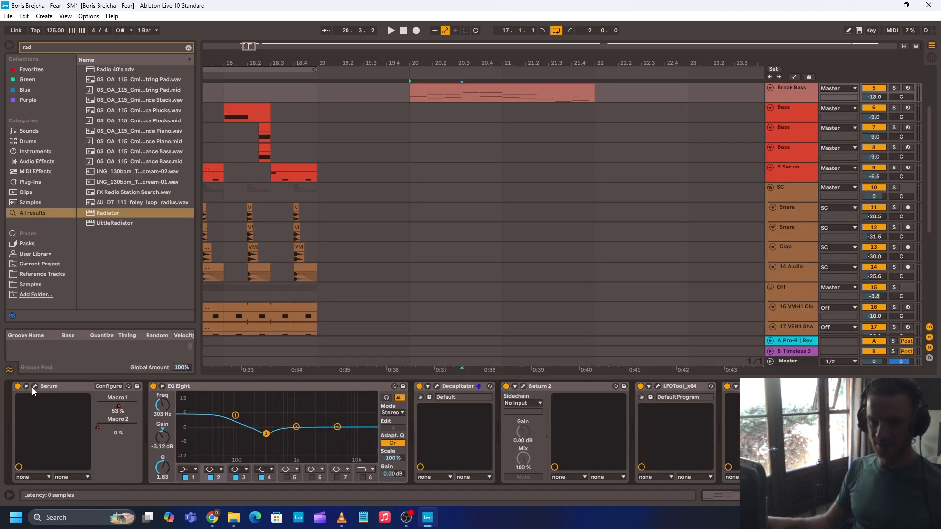
- Check the oscillator page of the Break Bass track's Serum and close the plug-in
{"action": "left_click", "coordinate": [34, 388]}
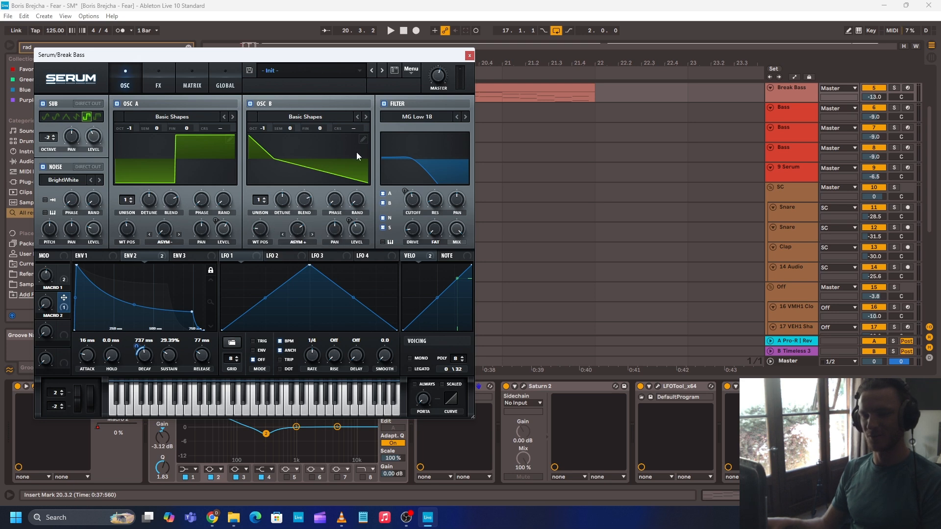
{"action": "left_click", "coordinate": [471, 55]}
- Solo the Break Bass track and play its clip from bar 20 to the clip's end, stopping playback there
{"action": "scroll", "coordinate": [514, 132], "scroll_direction": "up", "scroll_amount": 3}
{"action": "left_click", "coordinate": [509, 163]}
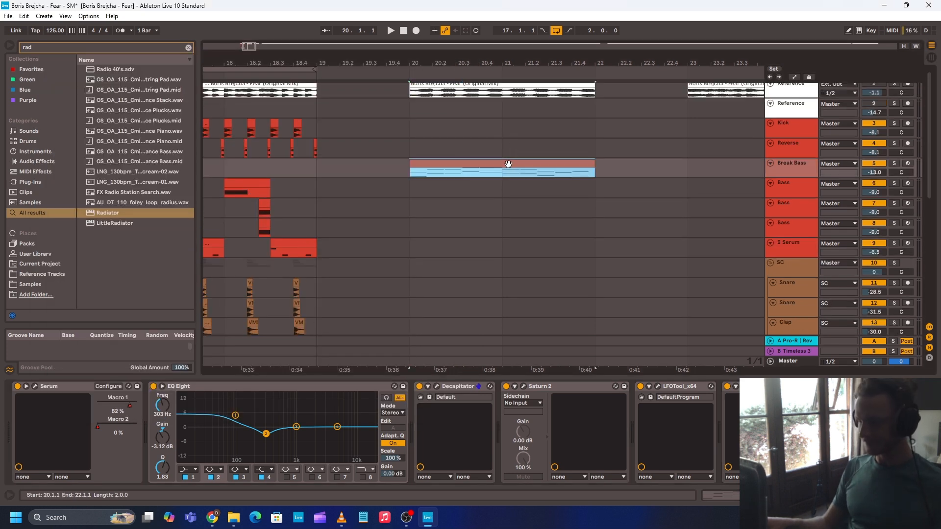
{"action": "key", "text": "s"}
{"action": "left_click", "coordinate": [408, 153]}
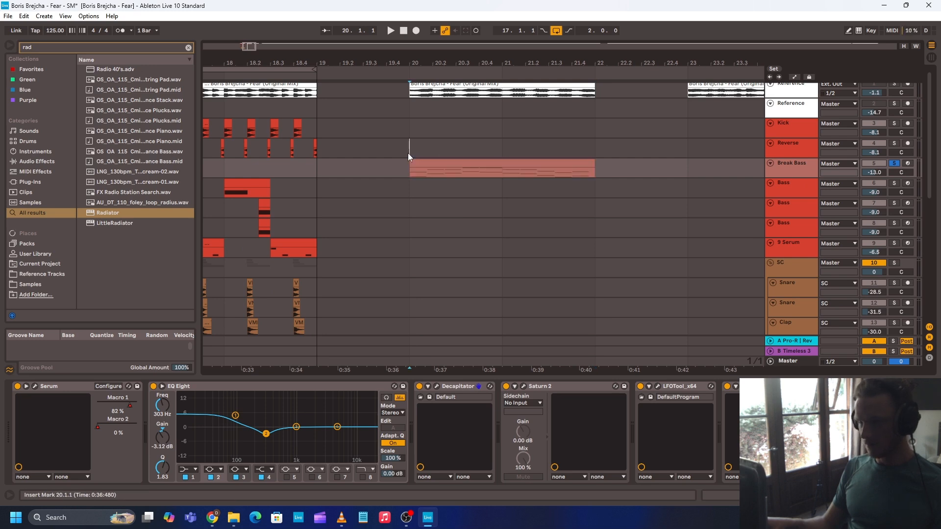
{"action": "left_click", "coordinate": [434, 163]}
{"action": "key", "text": "space"}
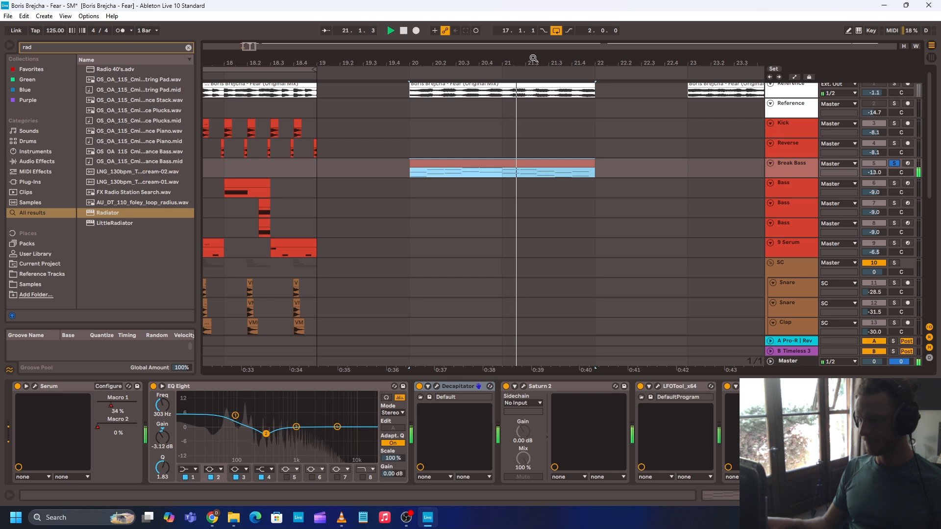
{"action": "left_click_drag", "start_coordinate": [533, 59], "coordinate": [505, 37]}
{"action": "key", "text": "space"}
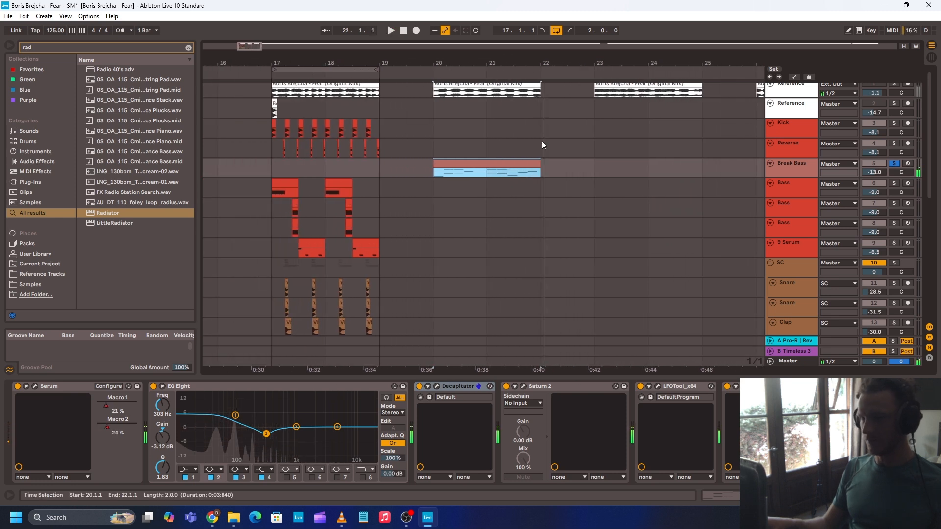
- Unsolo the Break Bass and play the full looped arrangement from bar 17 to hear all layers together, stopping playback when done
{"action": "left_click_drag", "start_coordinate": [630, 63], "coordinate": [545, 54]}
{"action": "left_click", "coordinate": [304, 167]}
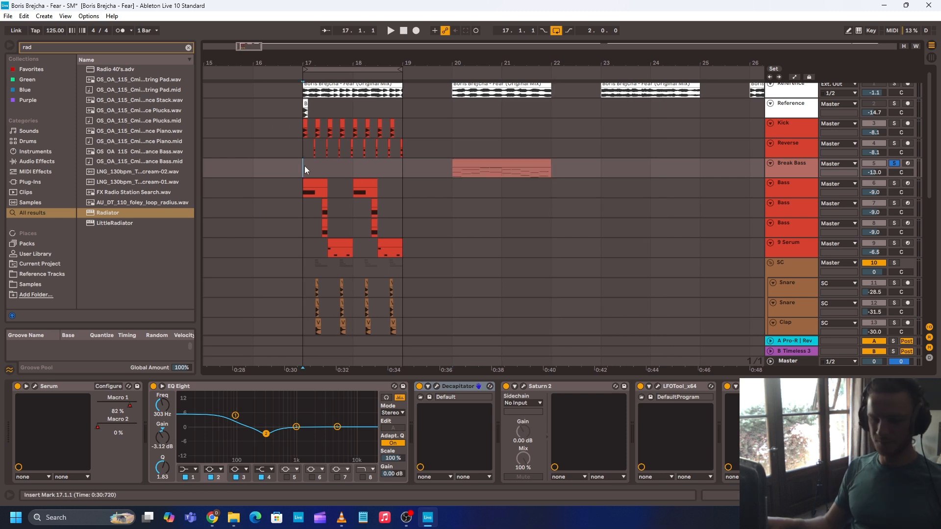
{"action": "key", "text": "space"}
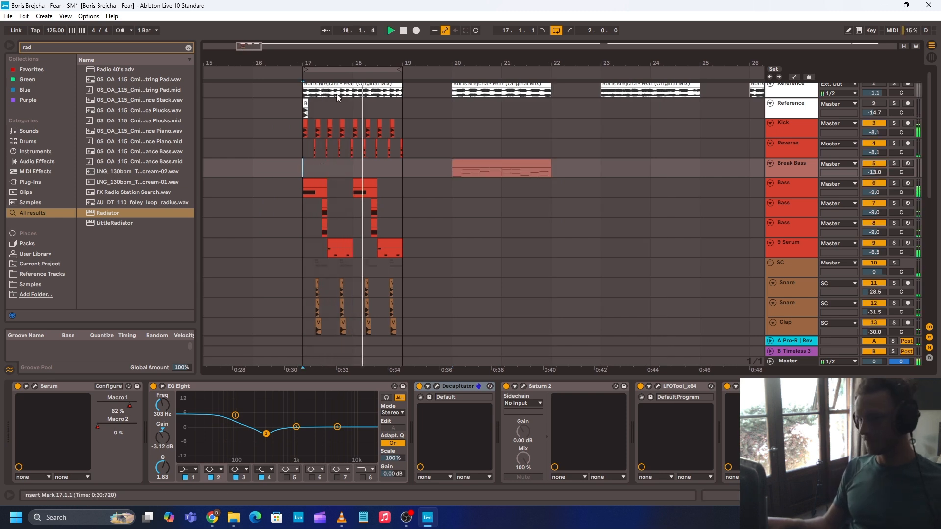
{"action": "left_click_drag", "start_coordinate": [339, 55], "coordinate": [415, 62]}
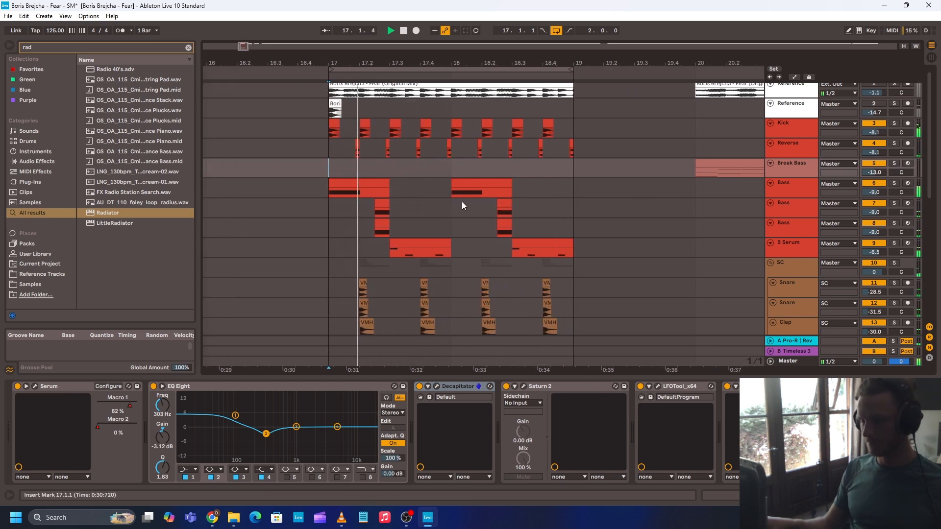
{"action": "scroll", "coordinate": [869, 171], "scroll_direction": "down", "scroll_amount": 3}
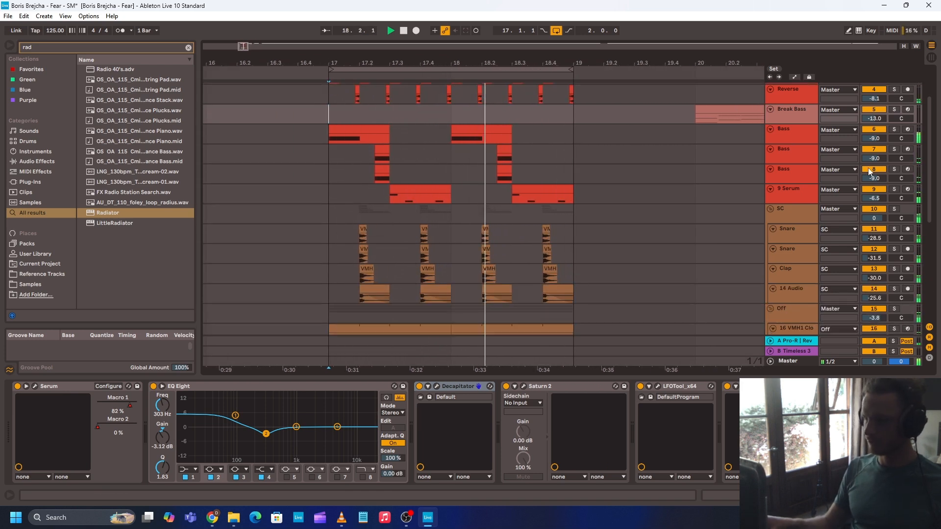
{"action": "mouse_move", "coordinate": [929, 147]}
{"action": "left_mouse_down"}
{"action": "mouse_move", "coordinate": [929, 241]}
{"action": "mouse_move", "coordinate": [930, 134]}
{"action": "left_mouse_up"}
{"action": "key", "text": "space"}
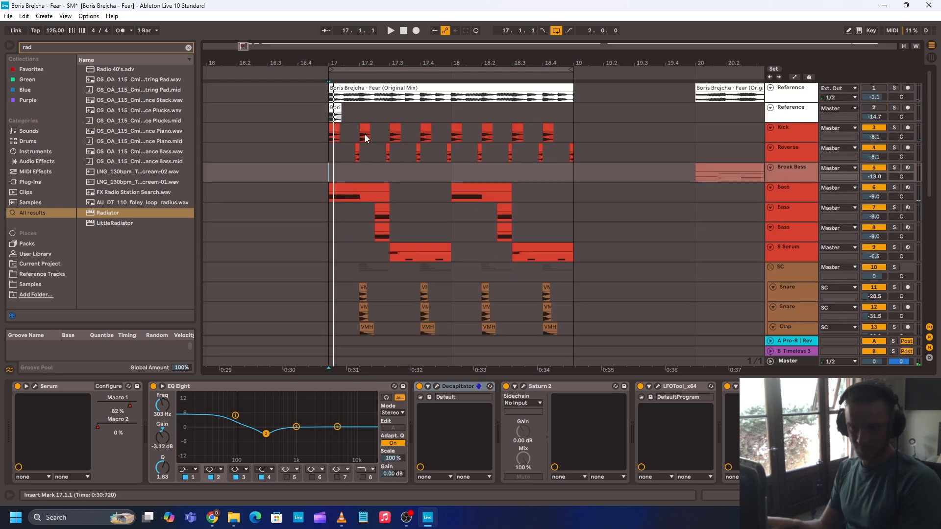
{"action": "left_click_drag", "start_coordinate": [366, 63], "coordinate": [318, 62]}
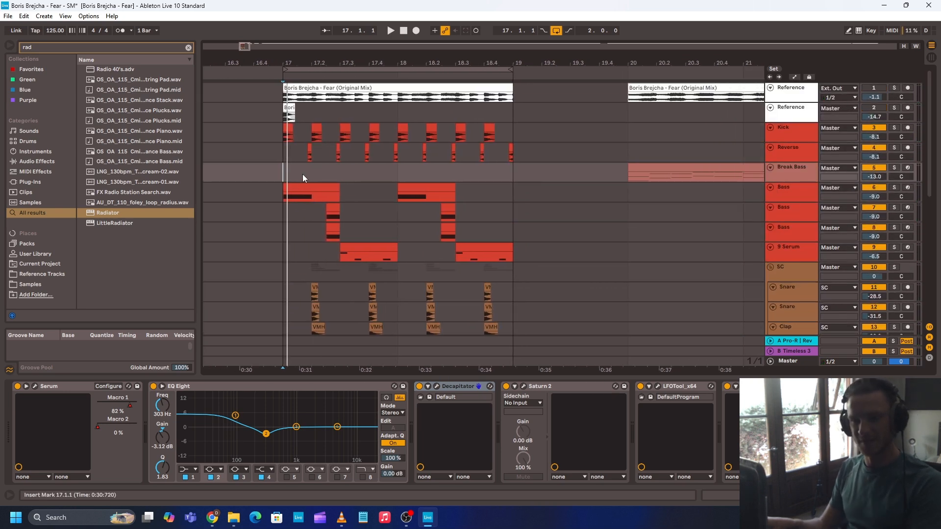